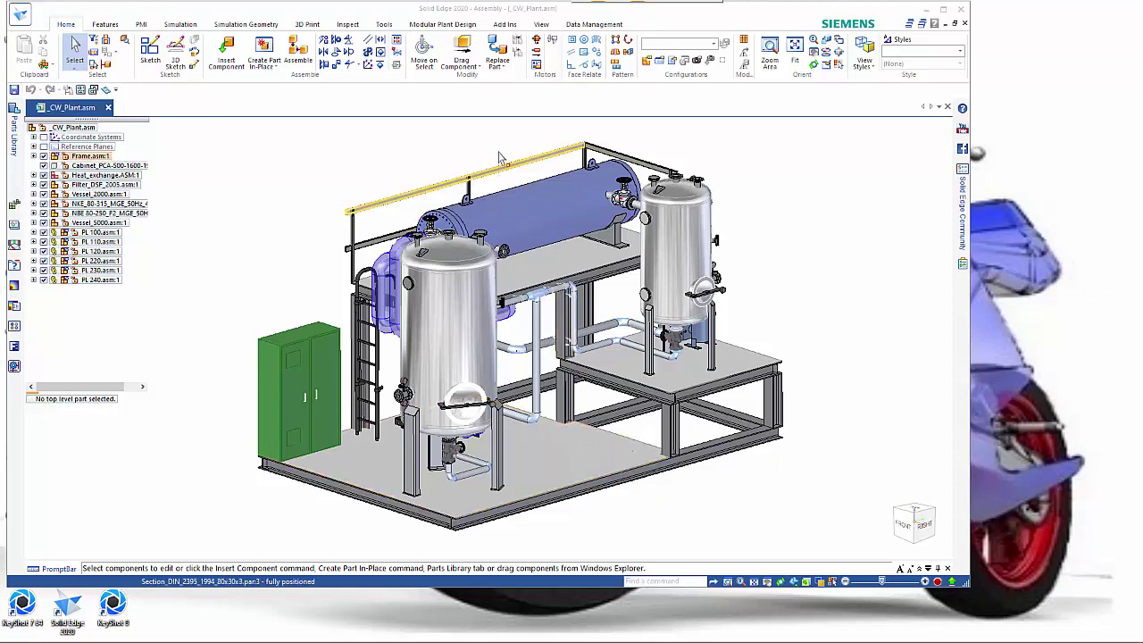
# Start Piping for the _CW_Plant.asm assembly and open its P&ID To-Do list.
pyautogui.click(438, 26)
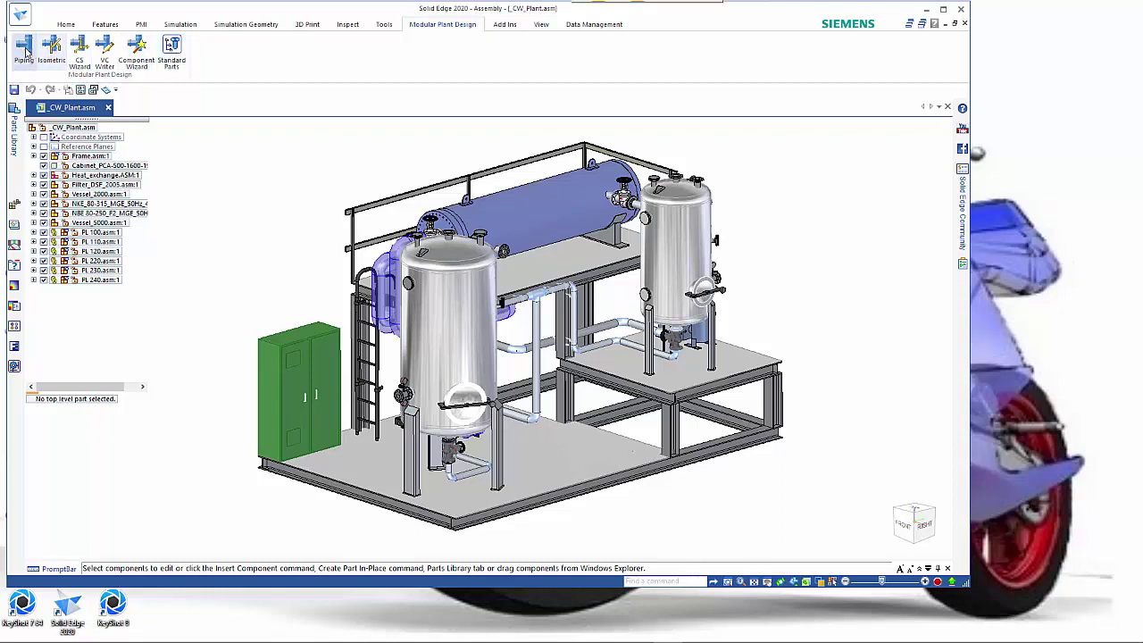
pyautogui.click(24, 50)
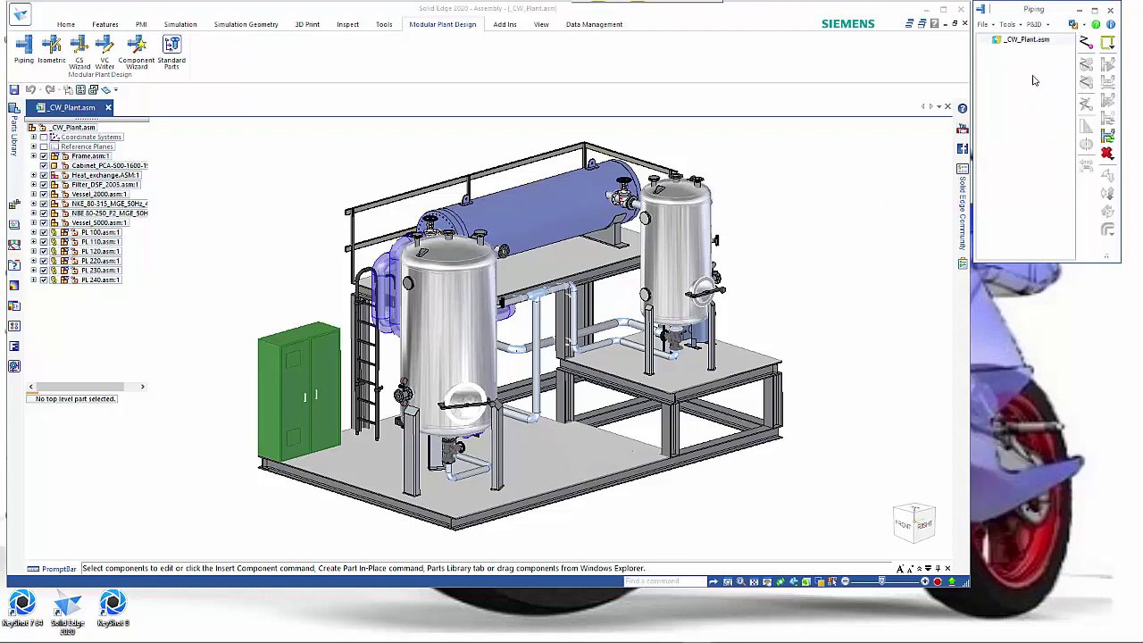
pyautogui.click(1021, 41)
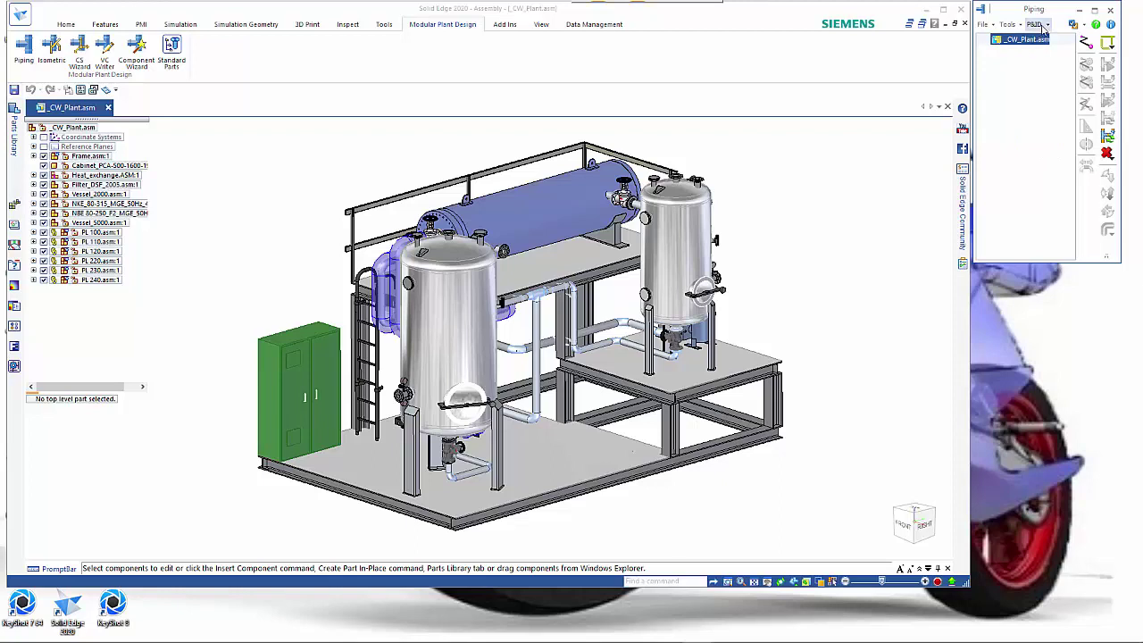
pyautogui.click(1038, 24)
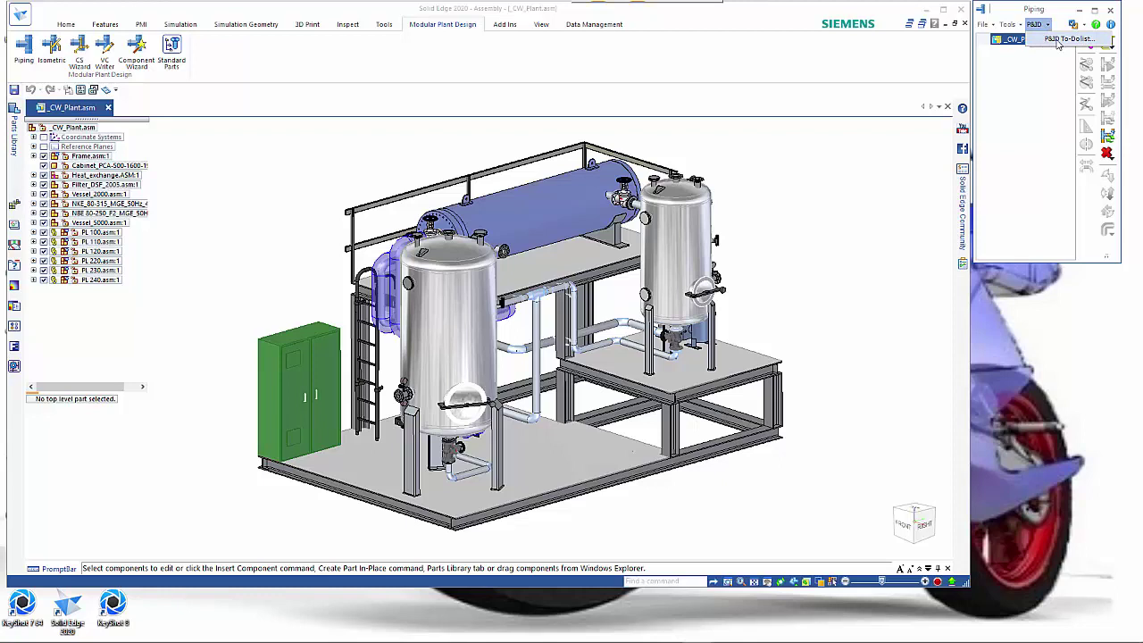
pyautogui.click(1059, 41)
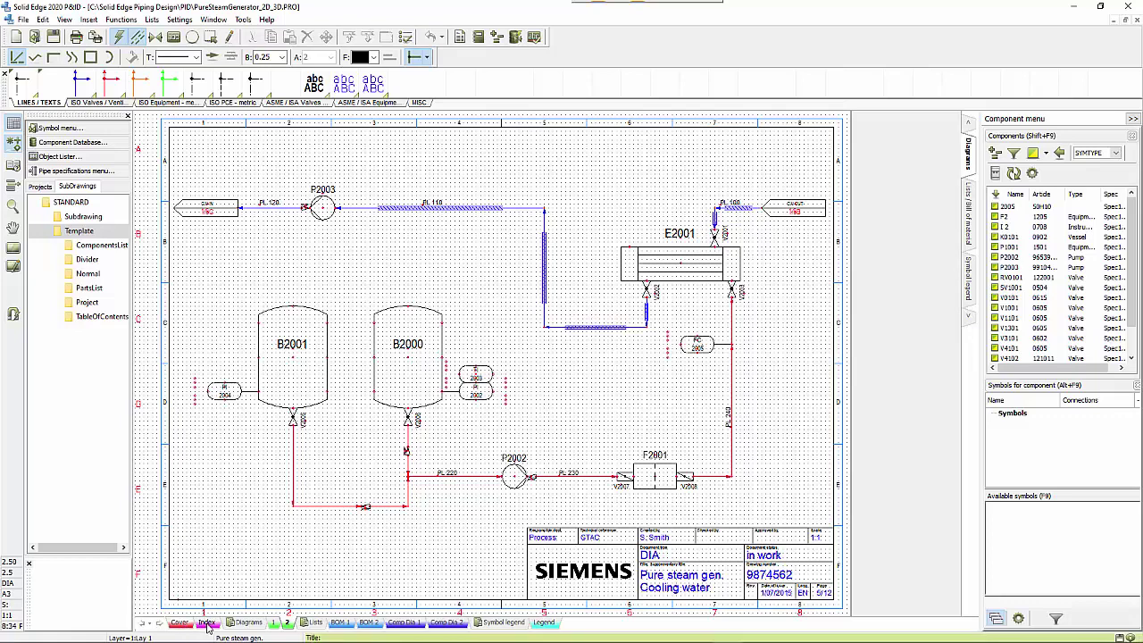
# In Solid Edge P&ID, look through the Diagrams divider, the main process diagram and the cooling water diagram.
pyautogui.click(248, 626)
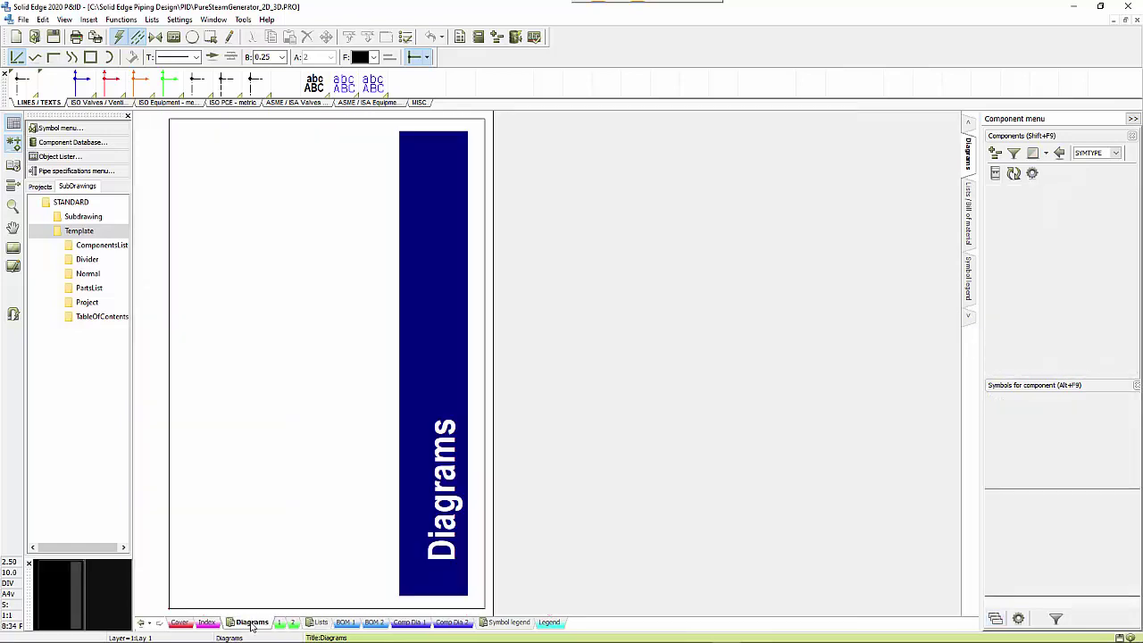
pyautogui.click(285, 625)
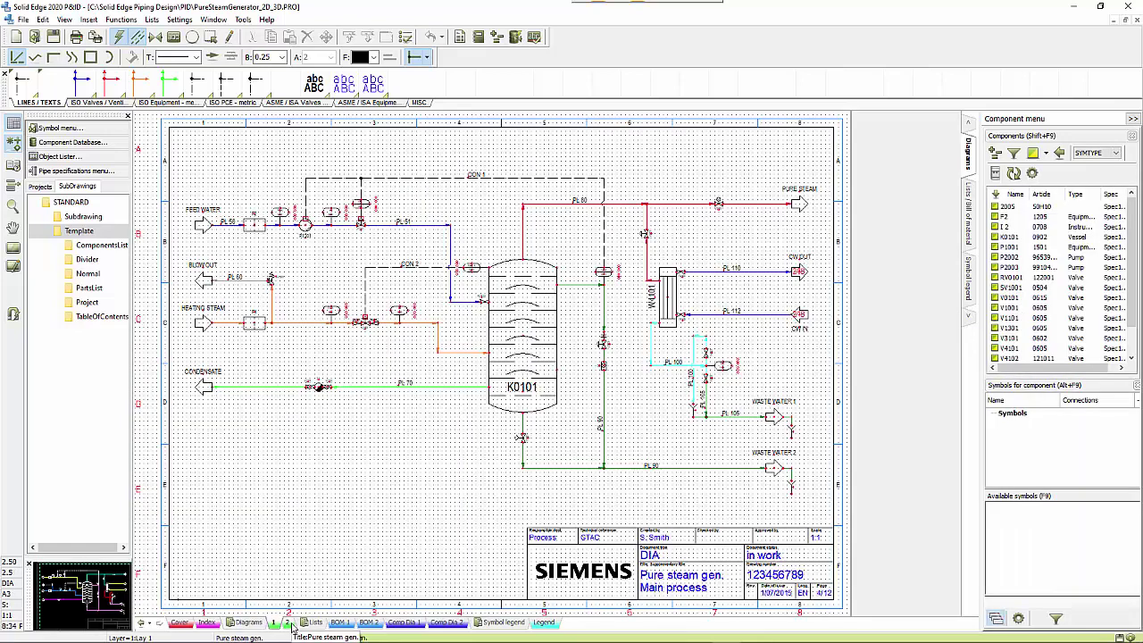
pyautogui.click(288, 625)
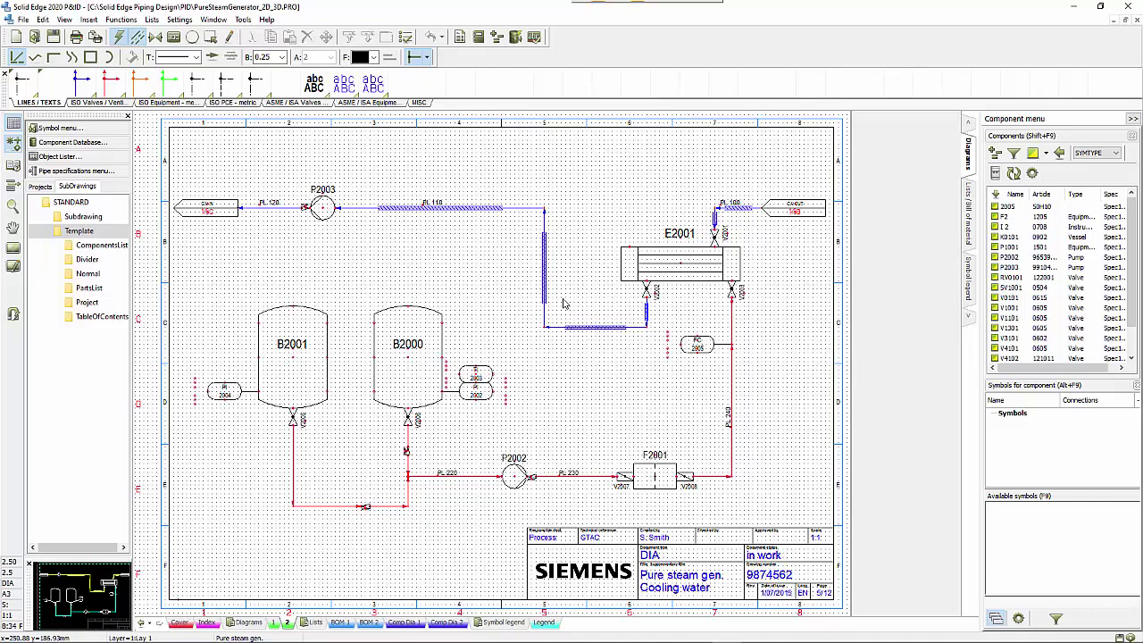
# Search the component database for type Pump and choose the Grundfos NBE 80-250/247 A-F2-A-E-BAQE for placement.
pyautogui.click(88, 145)
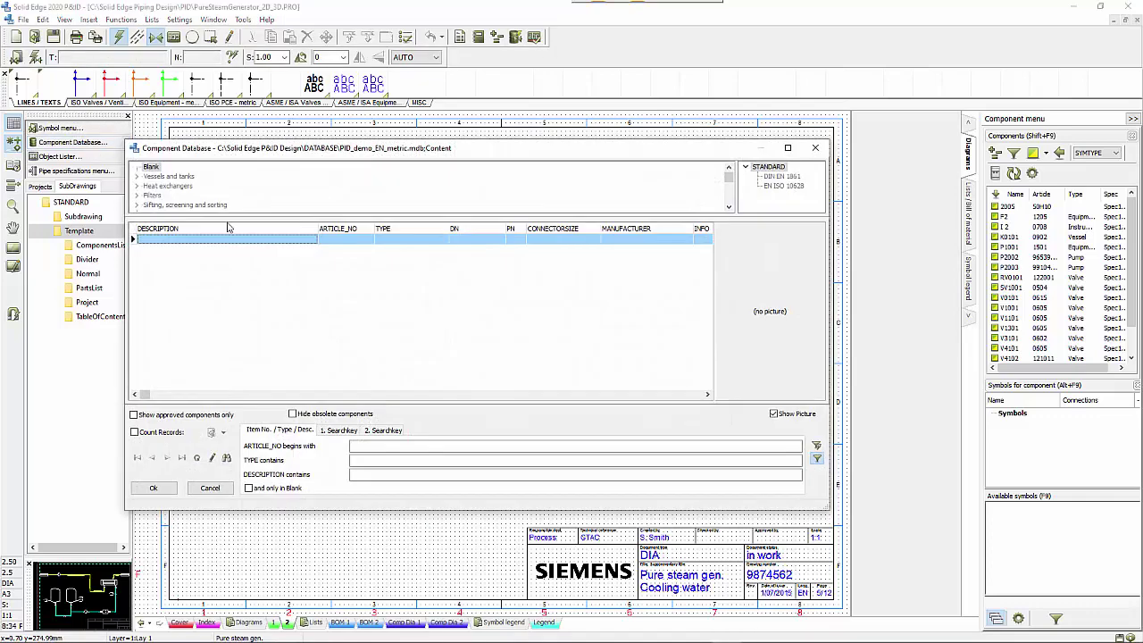
pyautogui.click(361, 460)
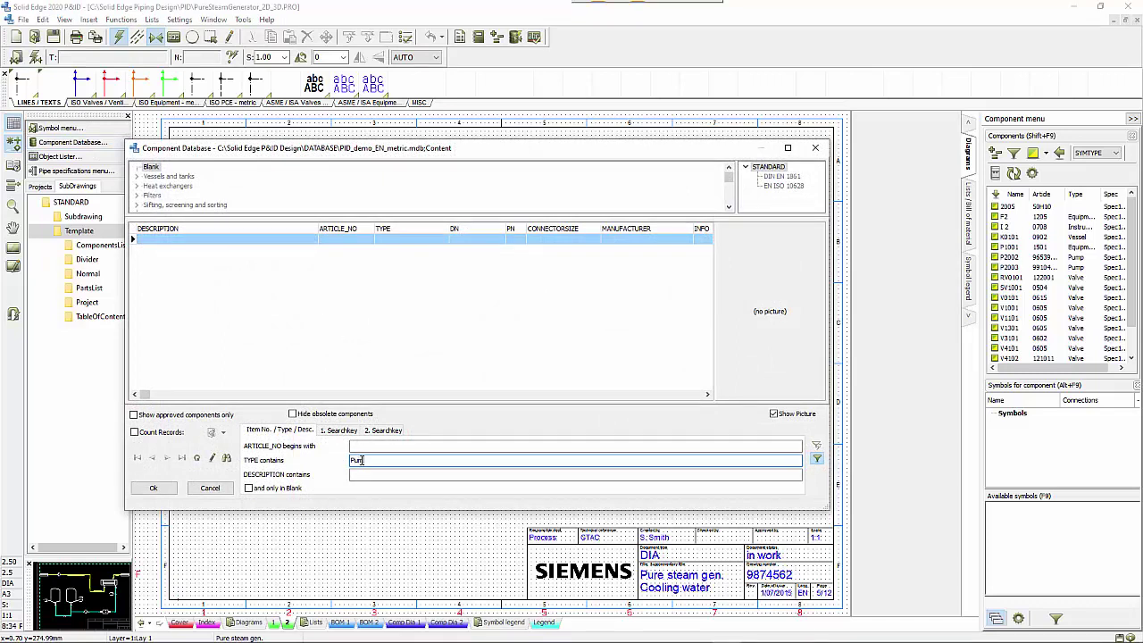
pyautogui.write('Pump')
pyautogui.press('Return')
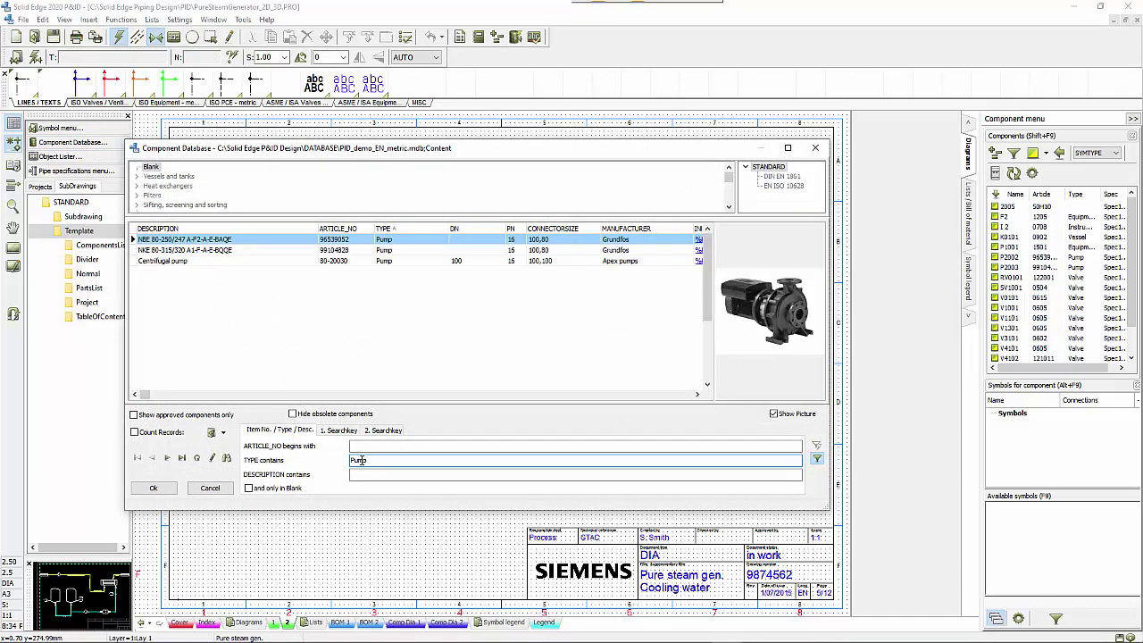
pyautogui.click(263, 241)
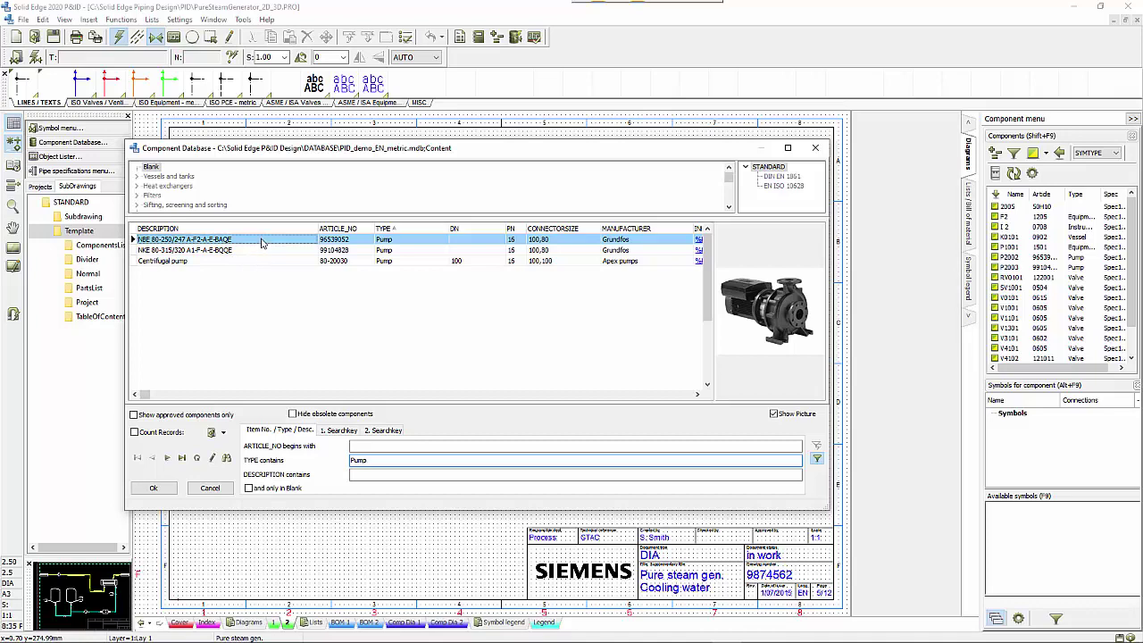
pyautogui.click(154, 489)
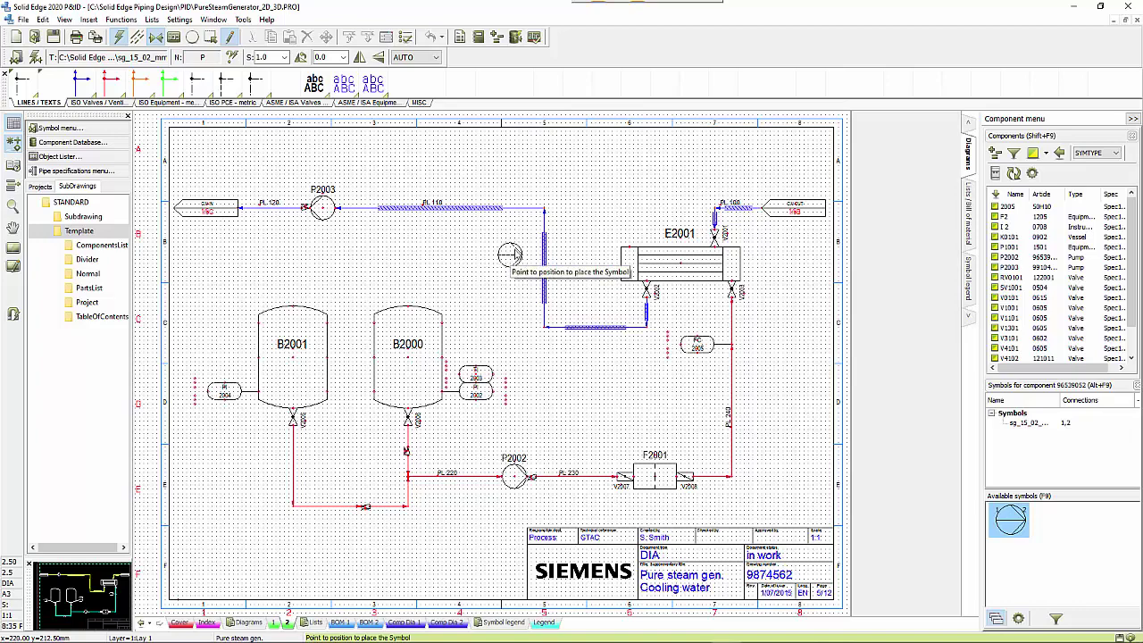
# Rotate the pump symbol to 180° and place it above line PL 110, between P2003 and E2001.
pyautogui.press('space')
pyautogui.press('space')
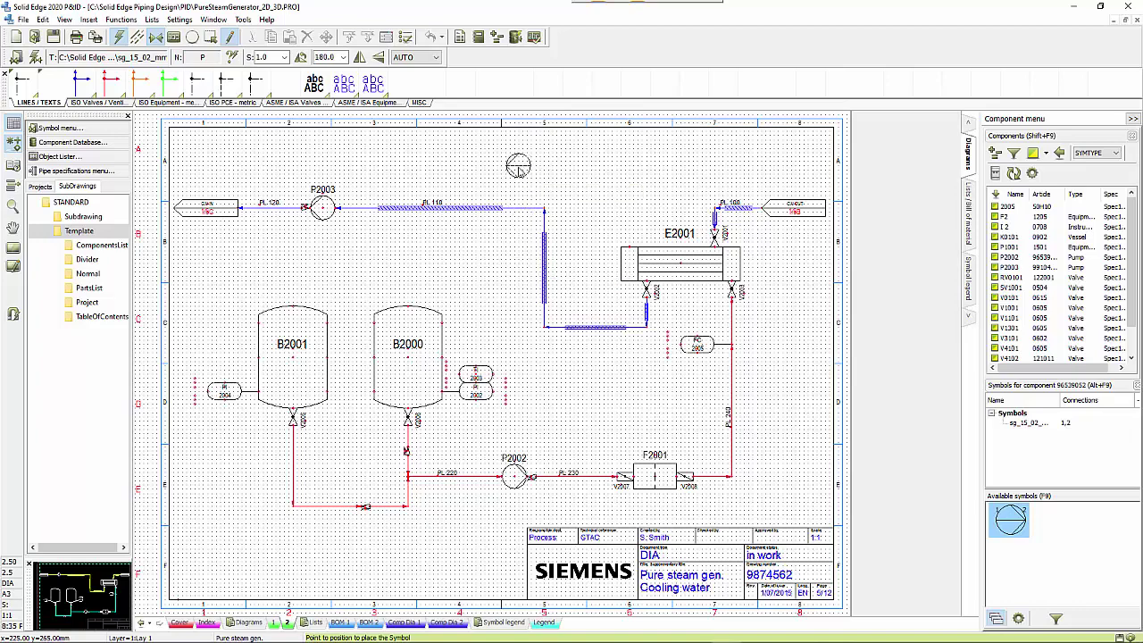
pyautogui.scroll(1, 522, 172)
pyautogui.scroll(1, 548, 184)
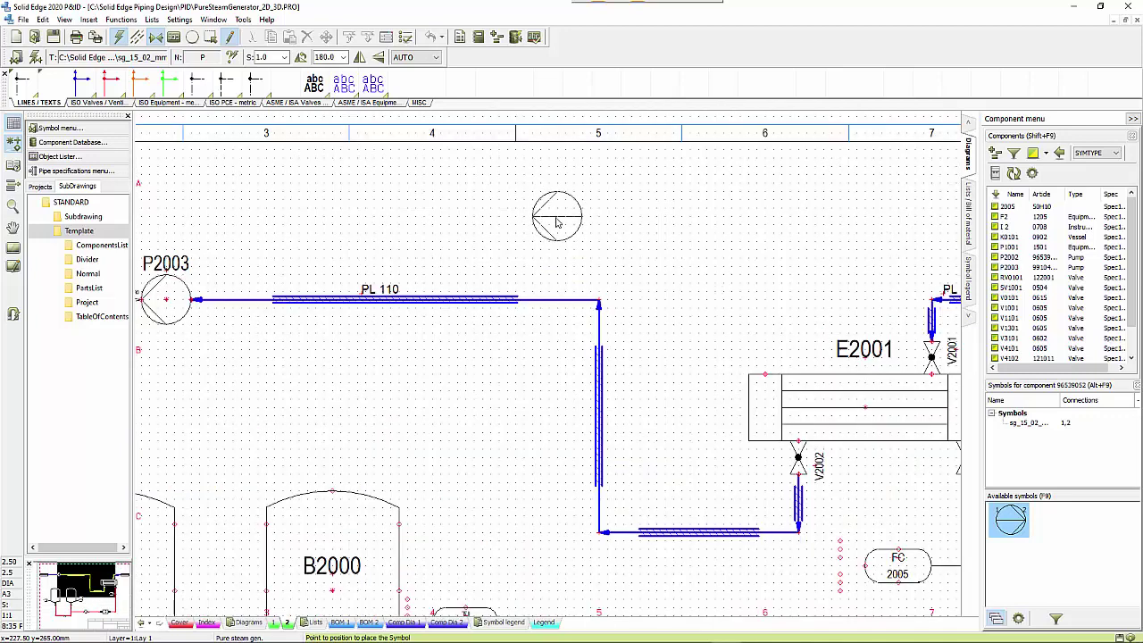
pyautogui.press('Escape')
pyautogui.click(555, 285)
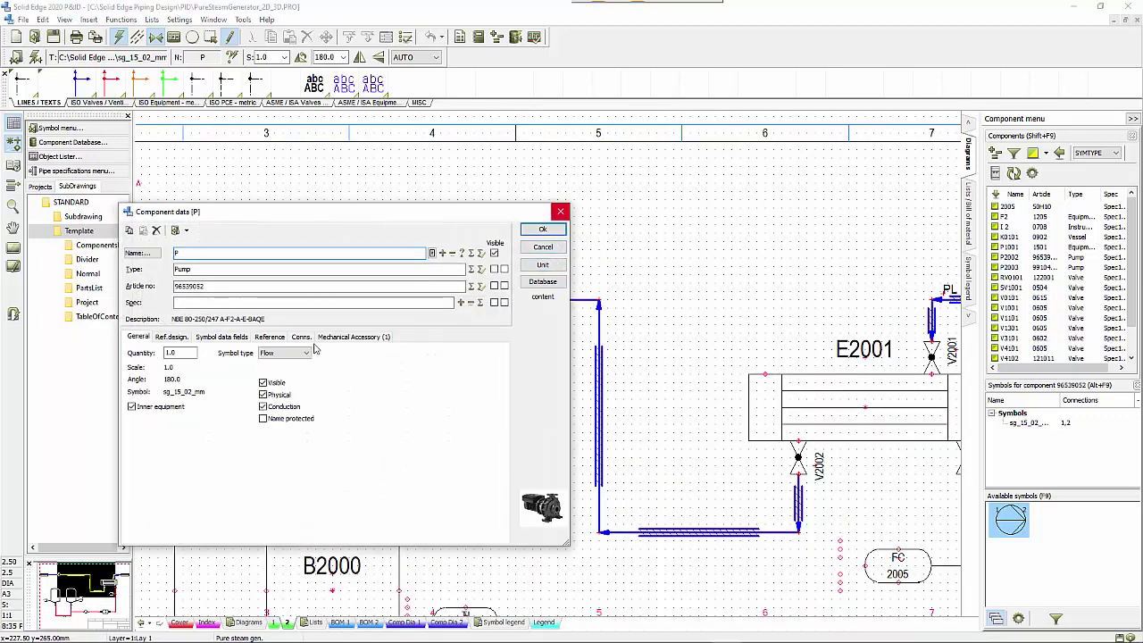
# Name the new pump P3000, turn off its Inner equipment option, and end symbol placement.
pyautogui.moveTo(266, 212); pyautogui.dragTo(331, 148)
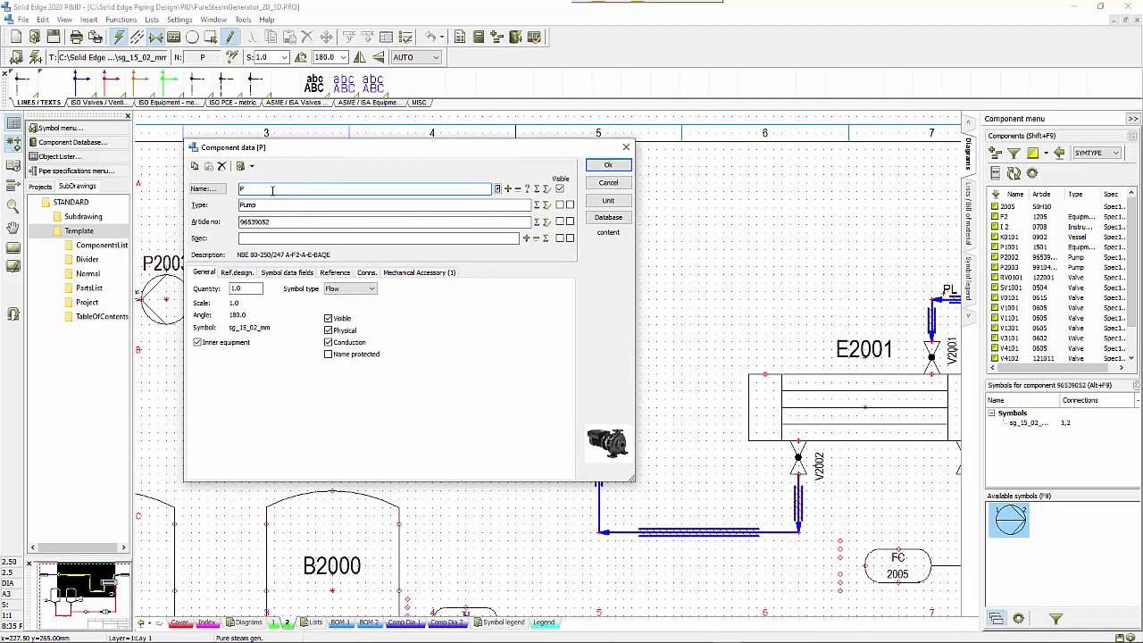
pyautogui.write('3000')
pyautogui.click(198, 344)
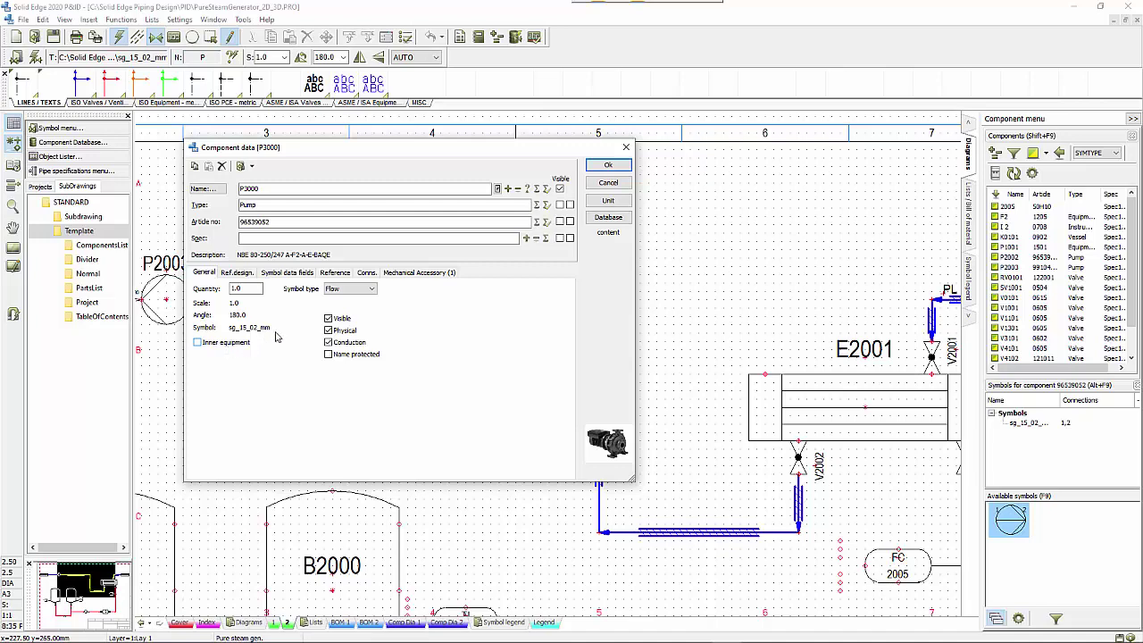
pyautogui.click(606, 168)
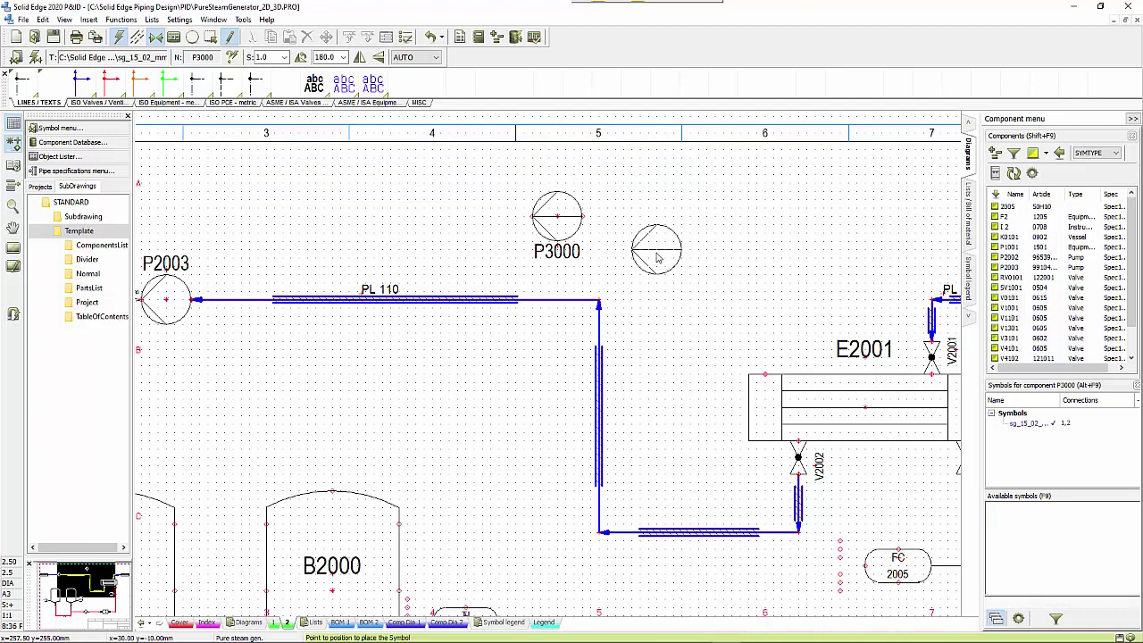
pyautogui.press('Escape')
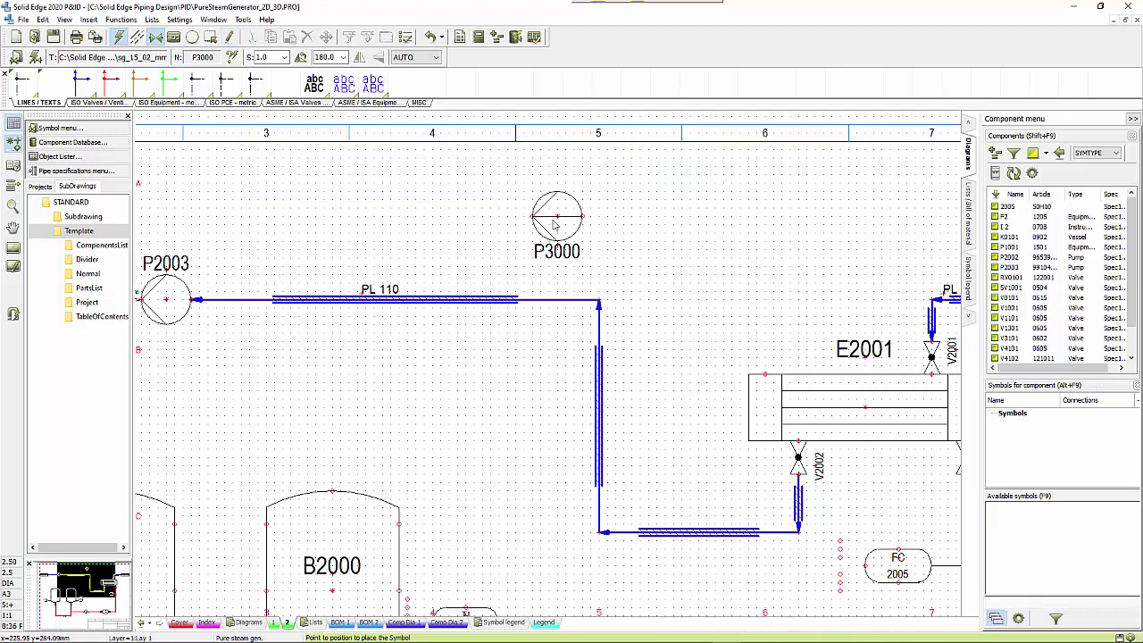
# Move the P3000 name text from below the pump symbol to above it.
pyautogui.click(554, 258)
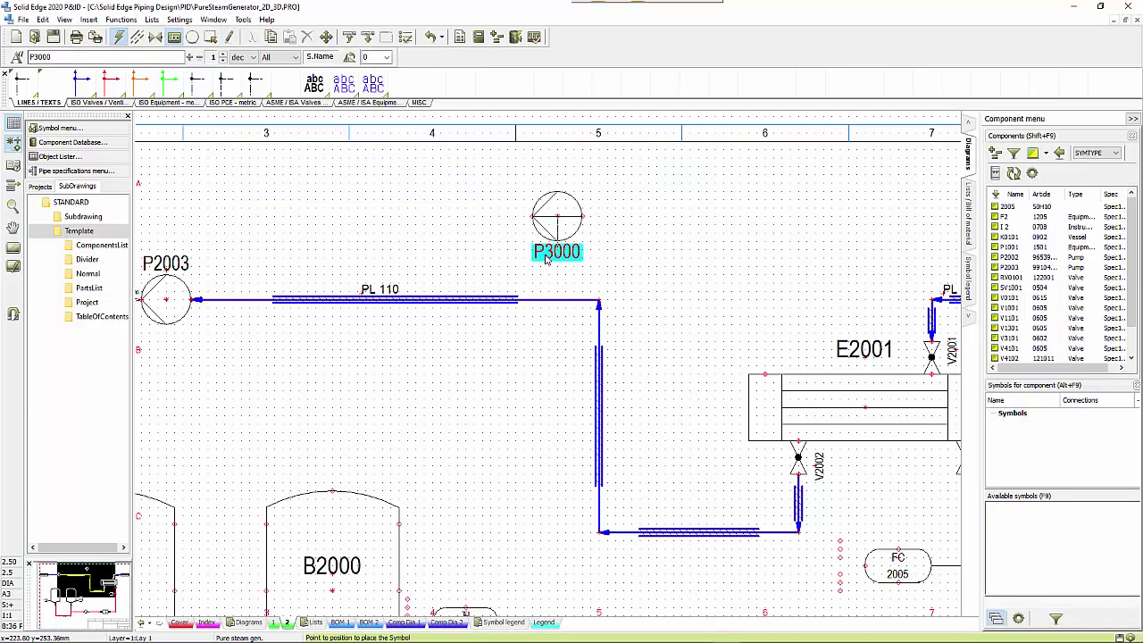
pyautogui.click(551, 259)
pyautogui.click(541, 172)
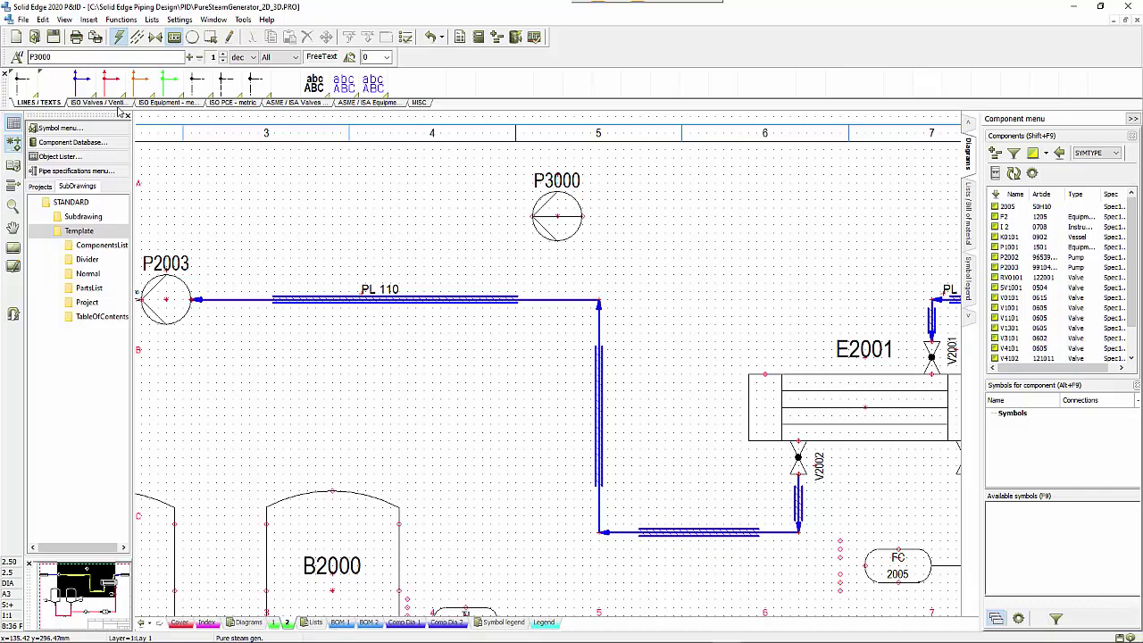
pyautogui.click(95, 104)
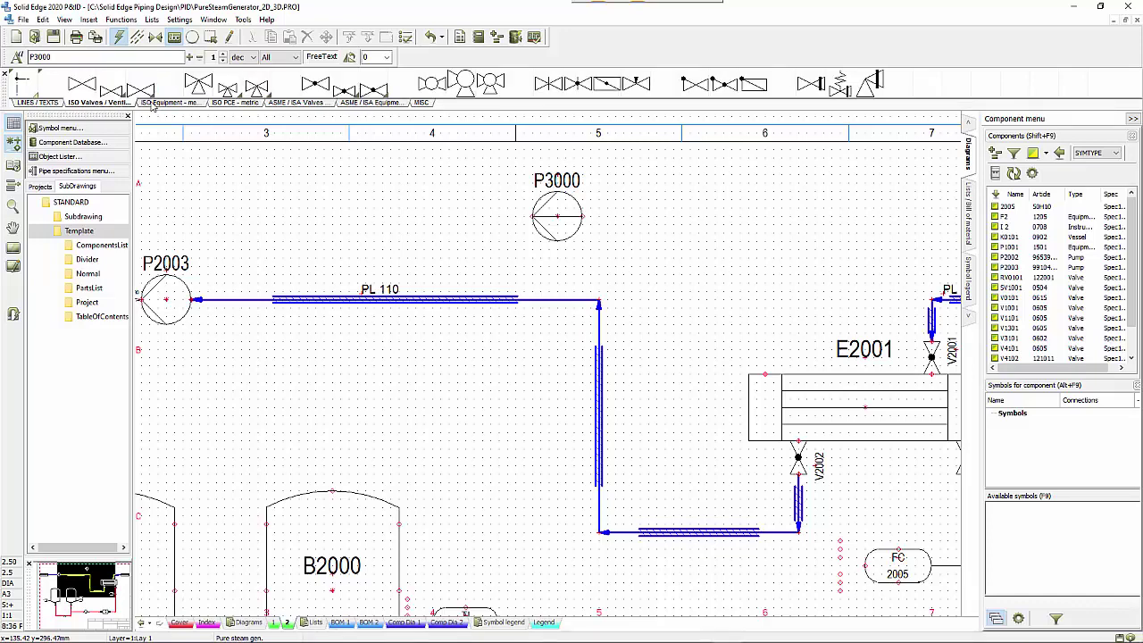
pyautogui.click(161, 103)
pyautogui.click(234, 103)
pyautogui.click(300, 103)
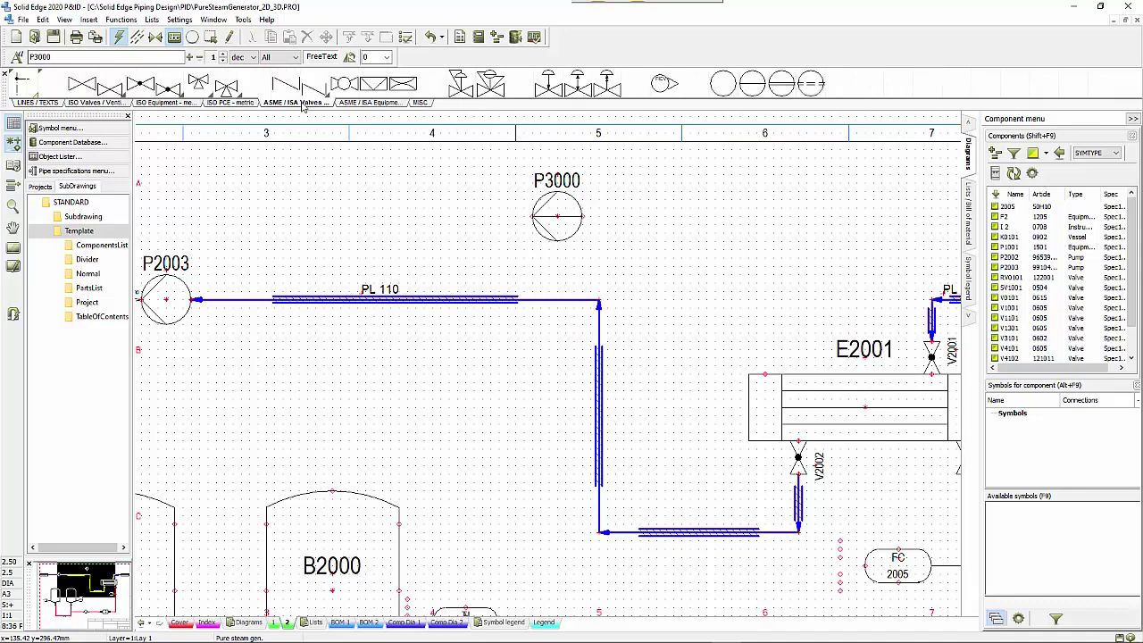
pyautogui.click(40, 103)
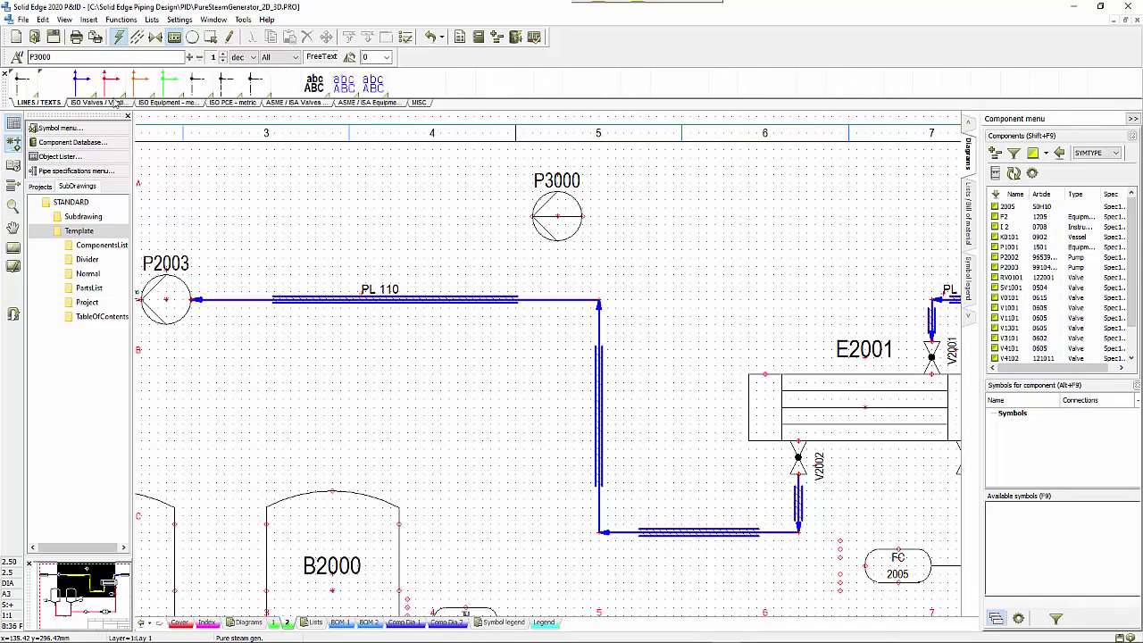
# Draw a red flow line from the top-left connection of heat exchanger E2001 up and across to pump P3000's inlet.
pyautogui.click(111, 86)
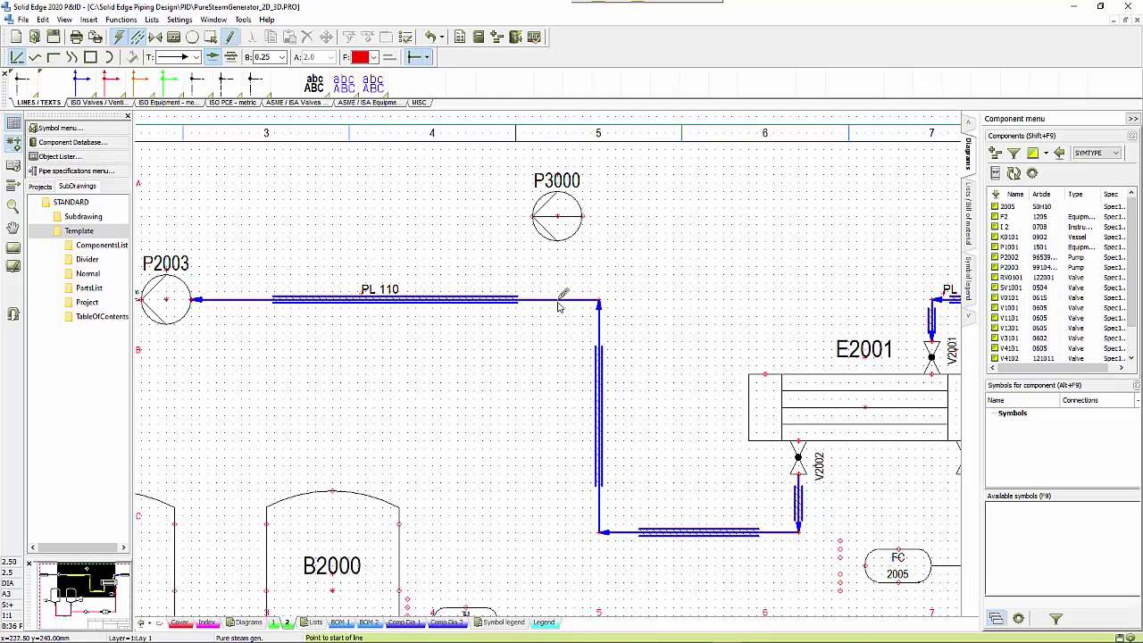
pyautogui.click(766, 375)
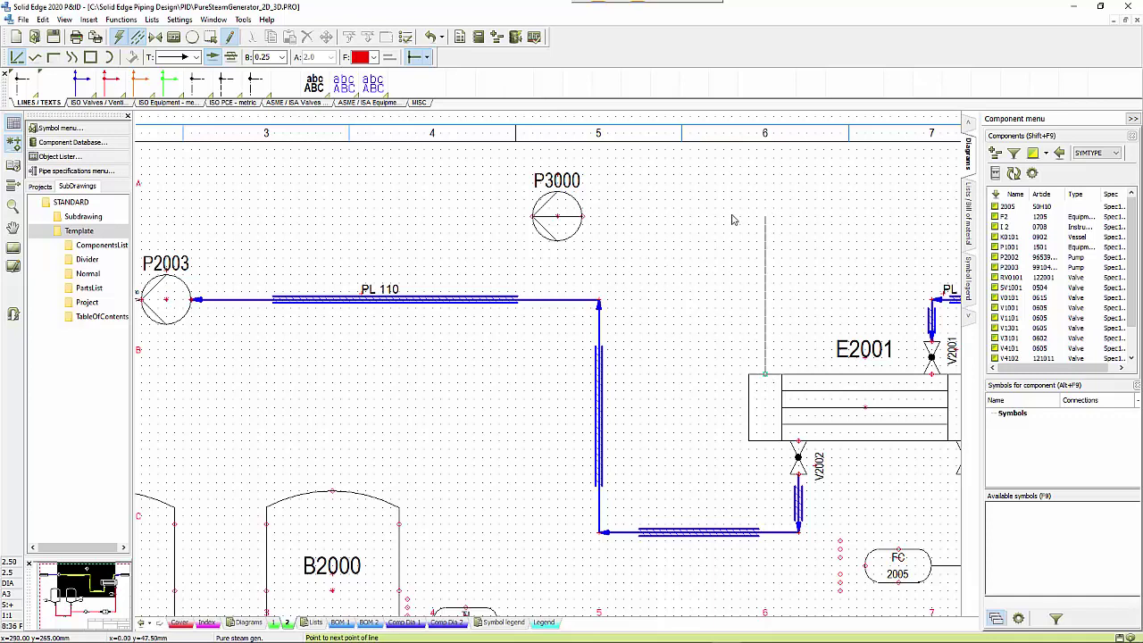
pyautogui.click(766, 217)
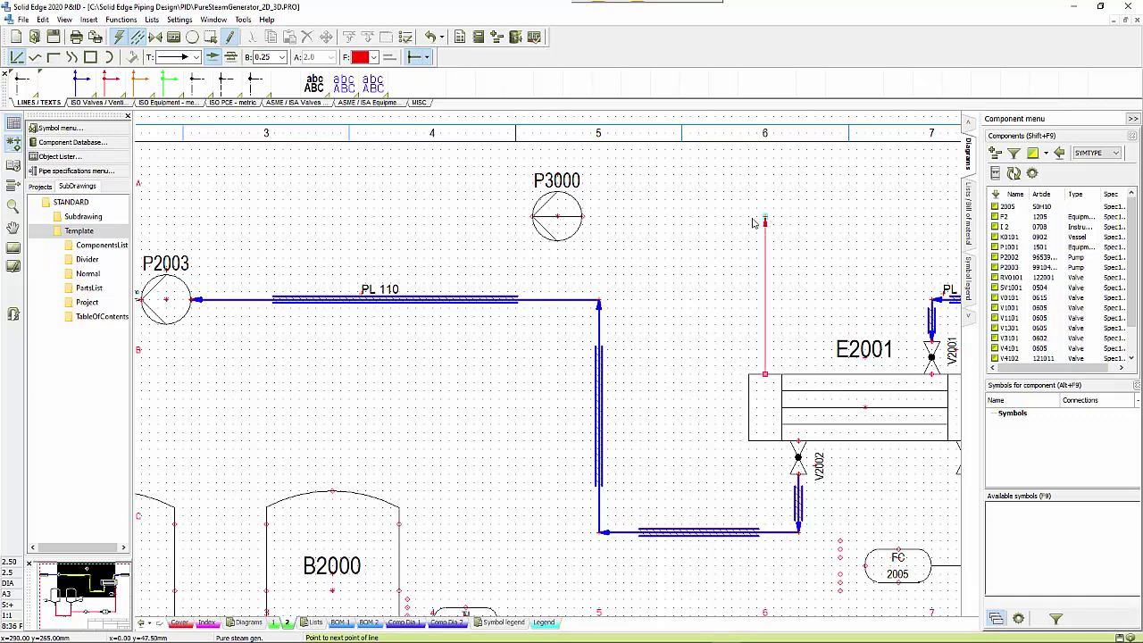
pyautogui.click(584, 219)
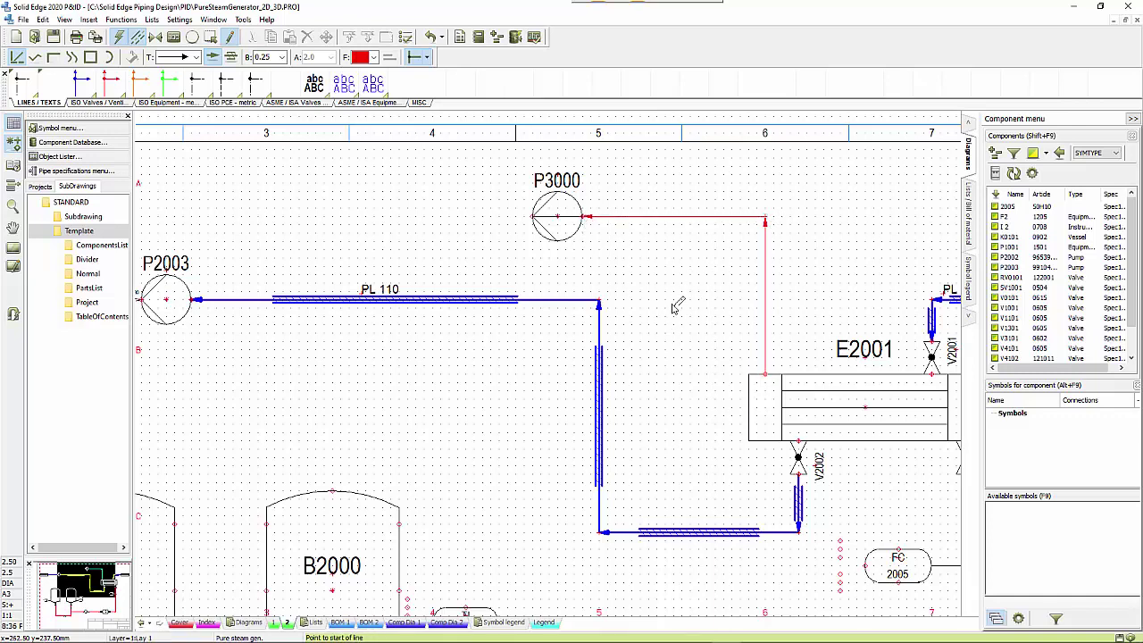
# Set the new red line's number to PL300 and assign it pipe specification Spec10CA with diameter DN 100.
pyautogui.doubleClick(632, 221)
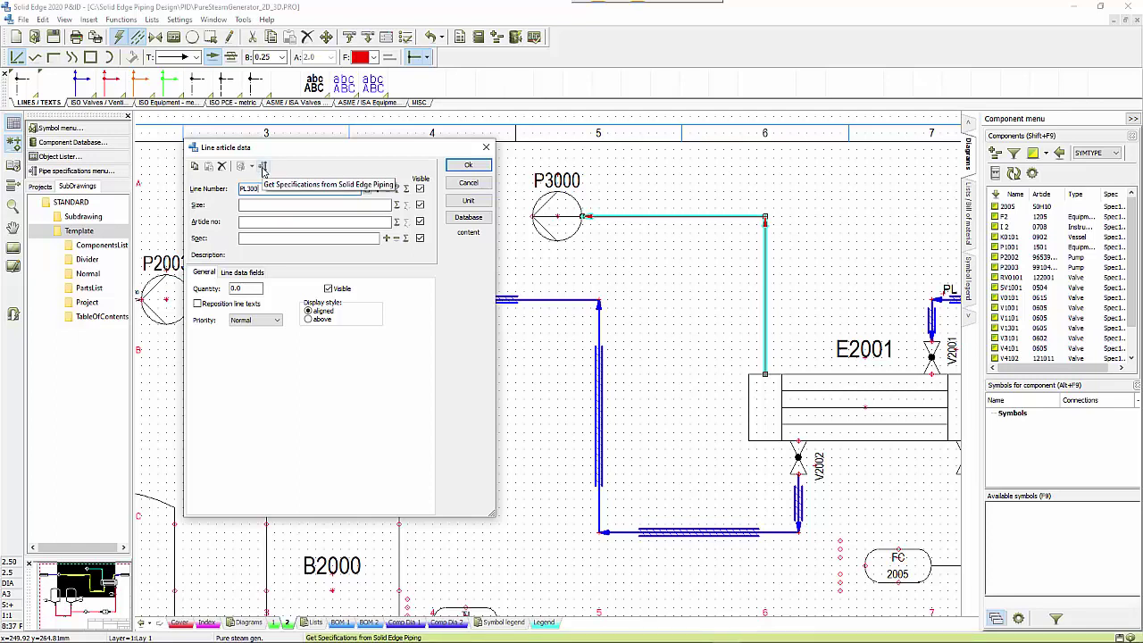
pyautogui.click(264, 168)
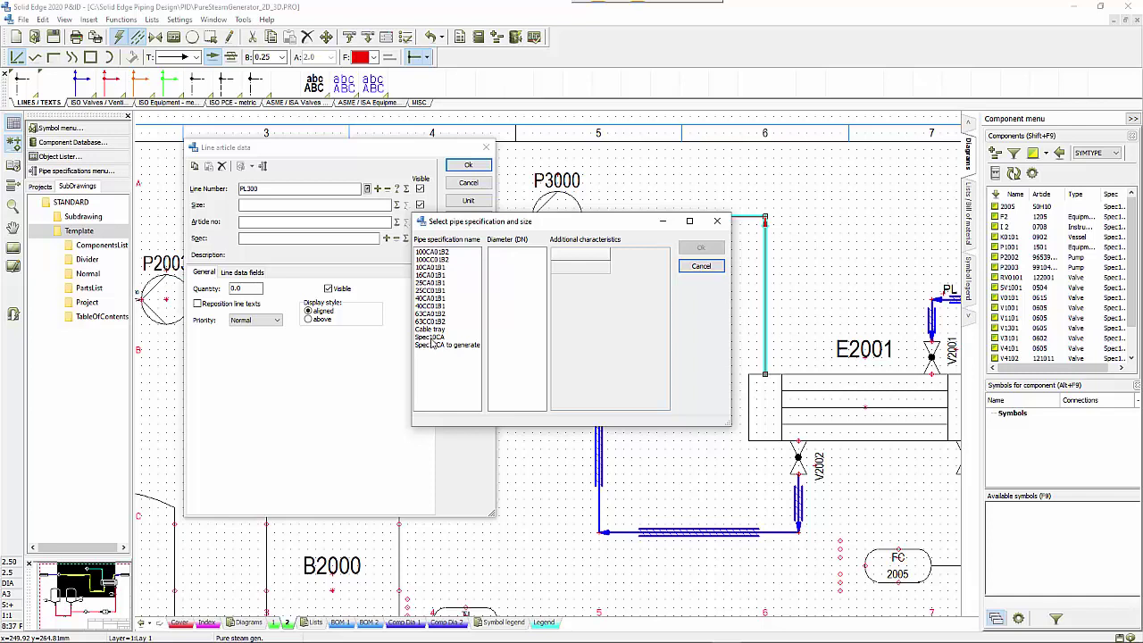
pyautogui.click(432, 338)
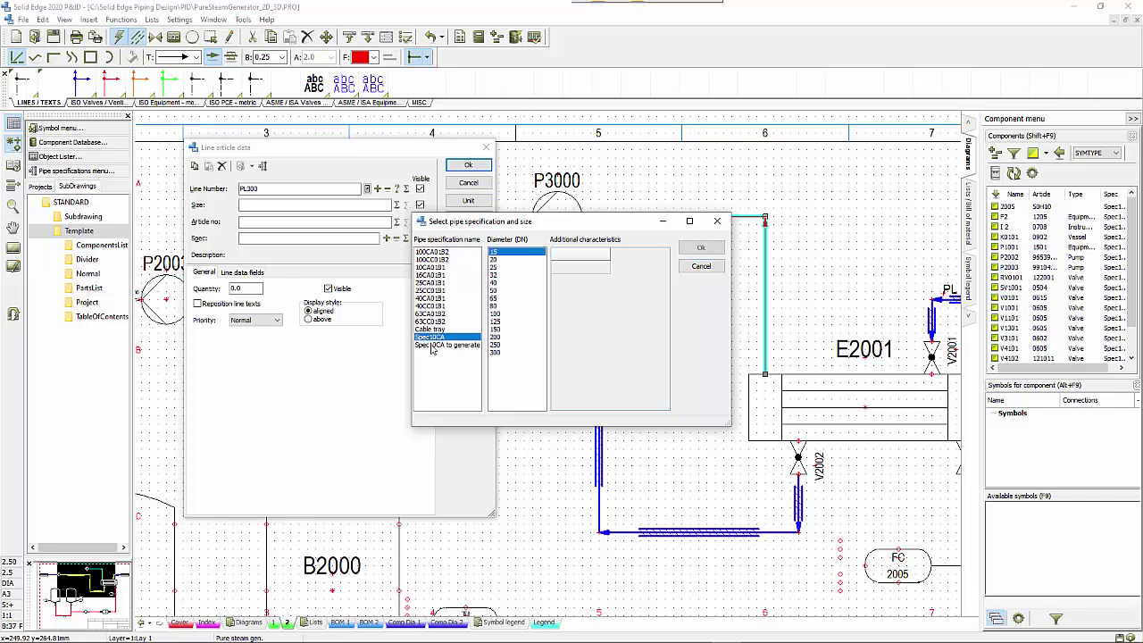
pyautogui.click(495, 314)
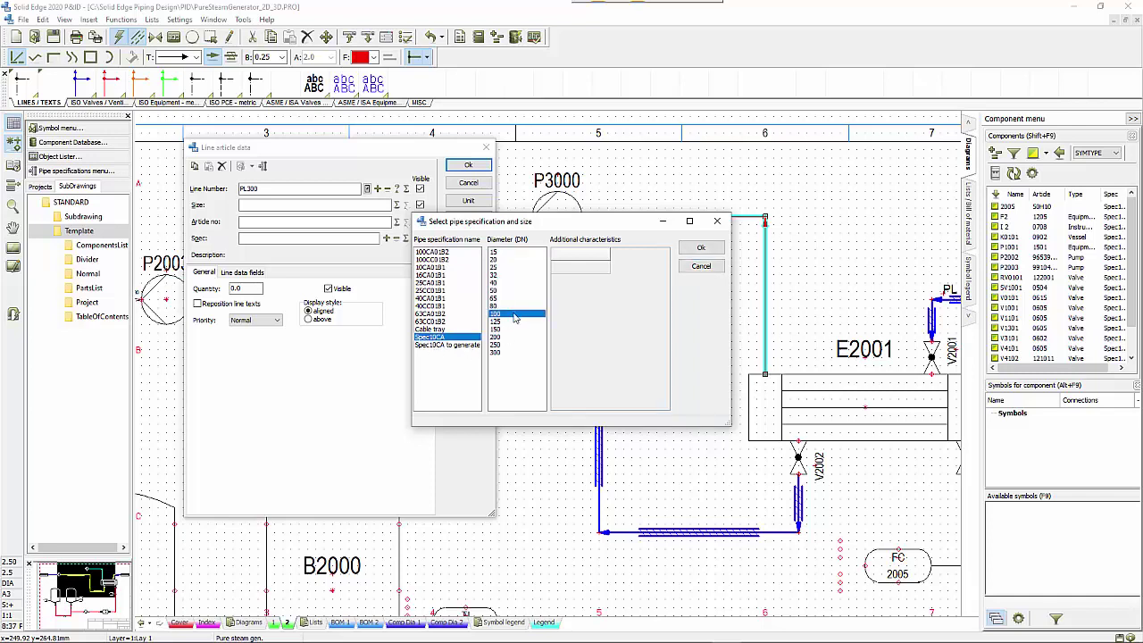
pyautogui.click(705, 249)
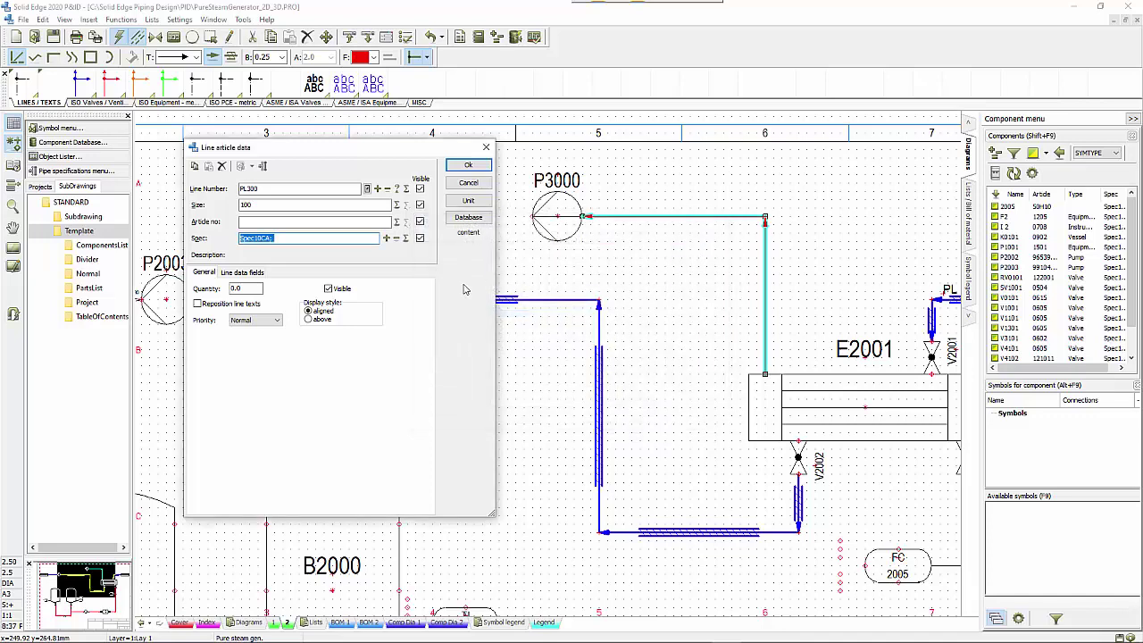
pyautogui.click(465, 166)
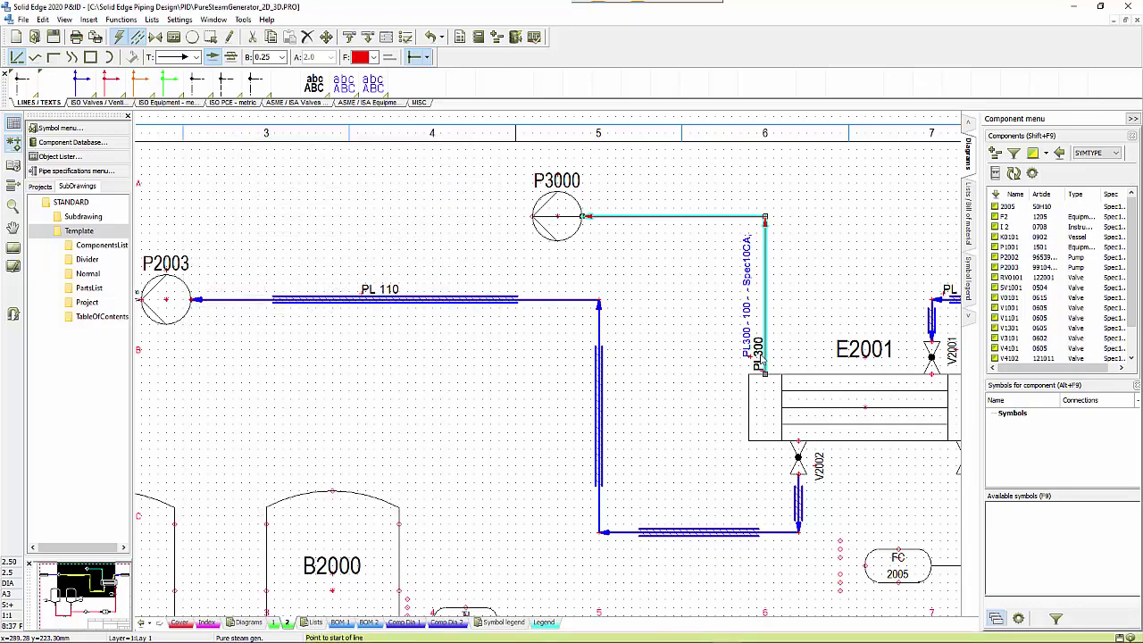
# Place the PL300 name horizontally above the red line's upper run and move its specification tag to the right of the vertical run.
pyautogui.click(758, 362)
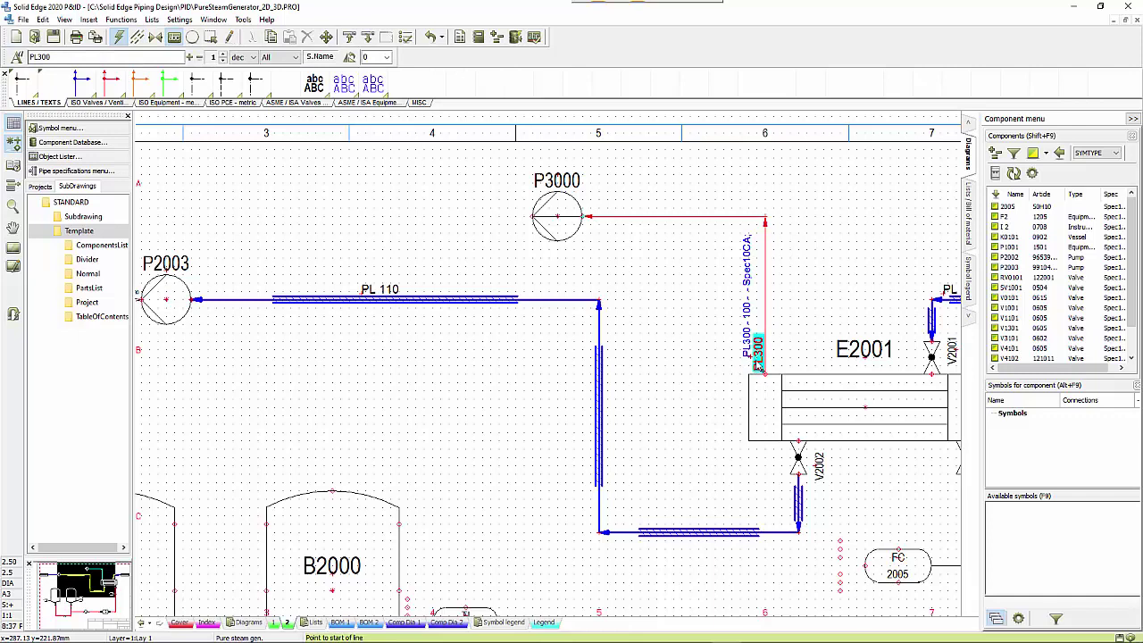
pyautogui.click(759, 361)
pyautogui.click(686, 211)
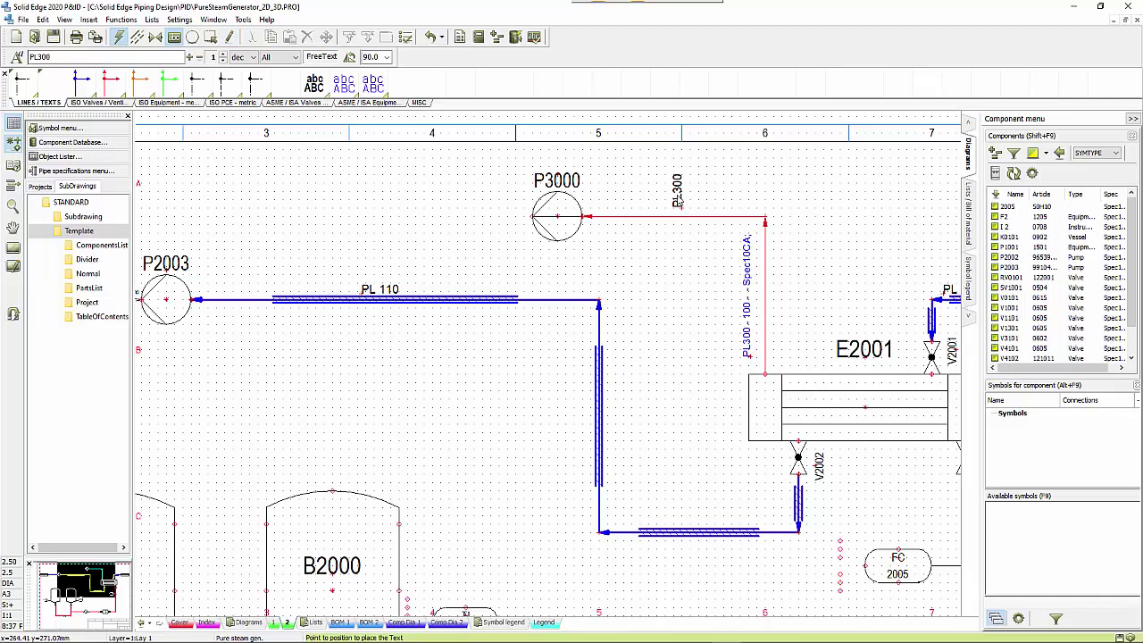
pyautogui.click(679, 203)
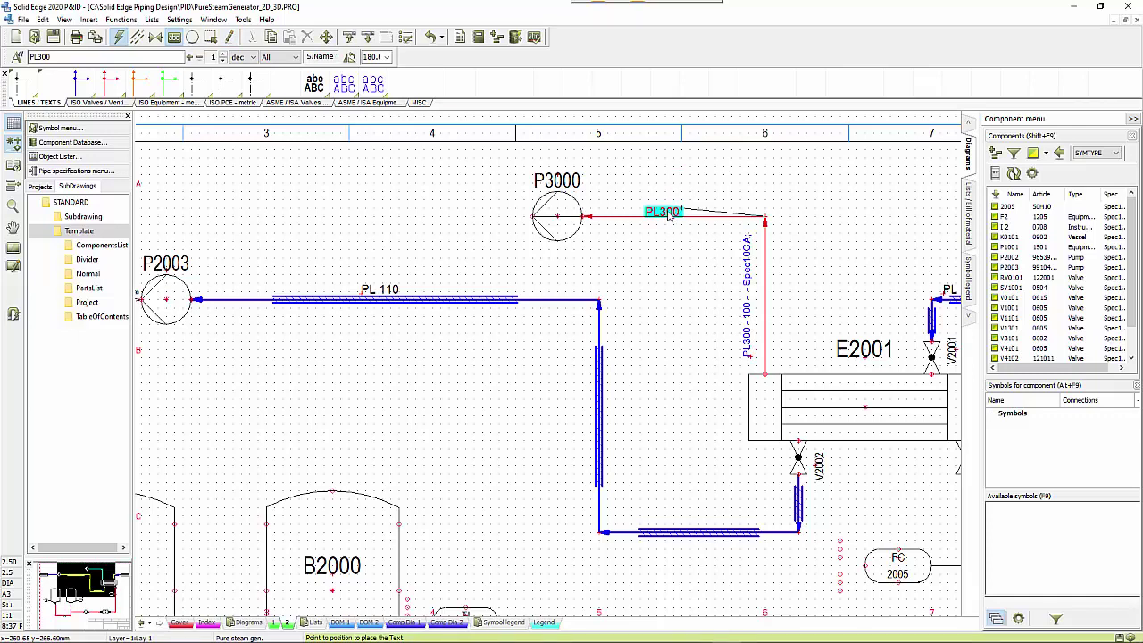
pyautogui.click(671, 209)
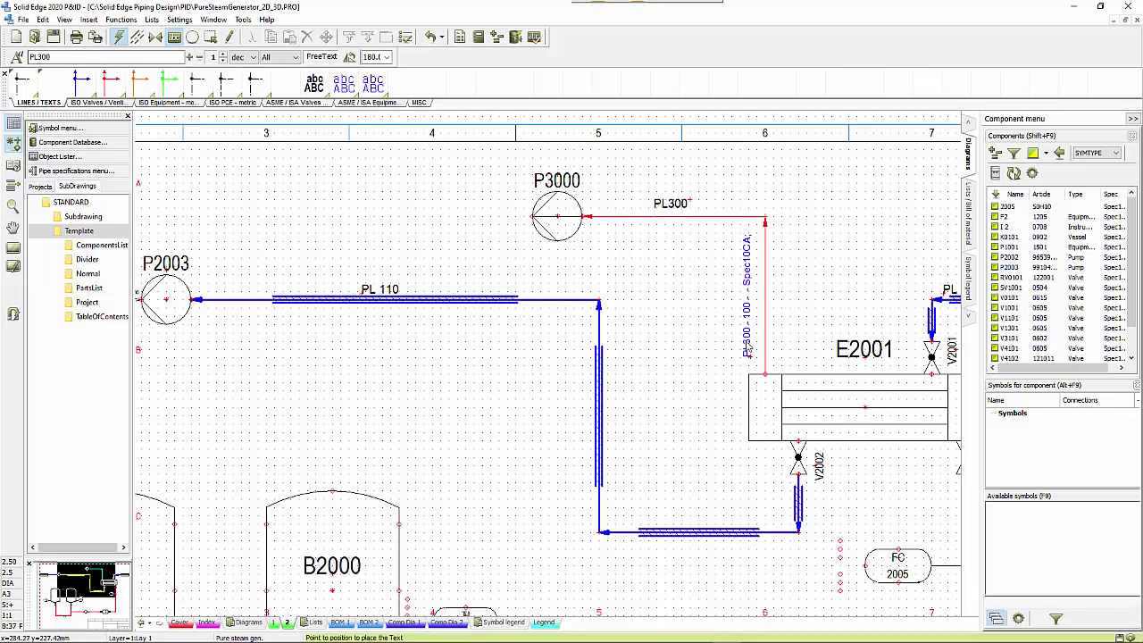
pyautogui.click(748, 350)
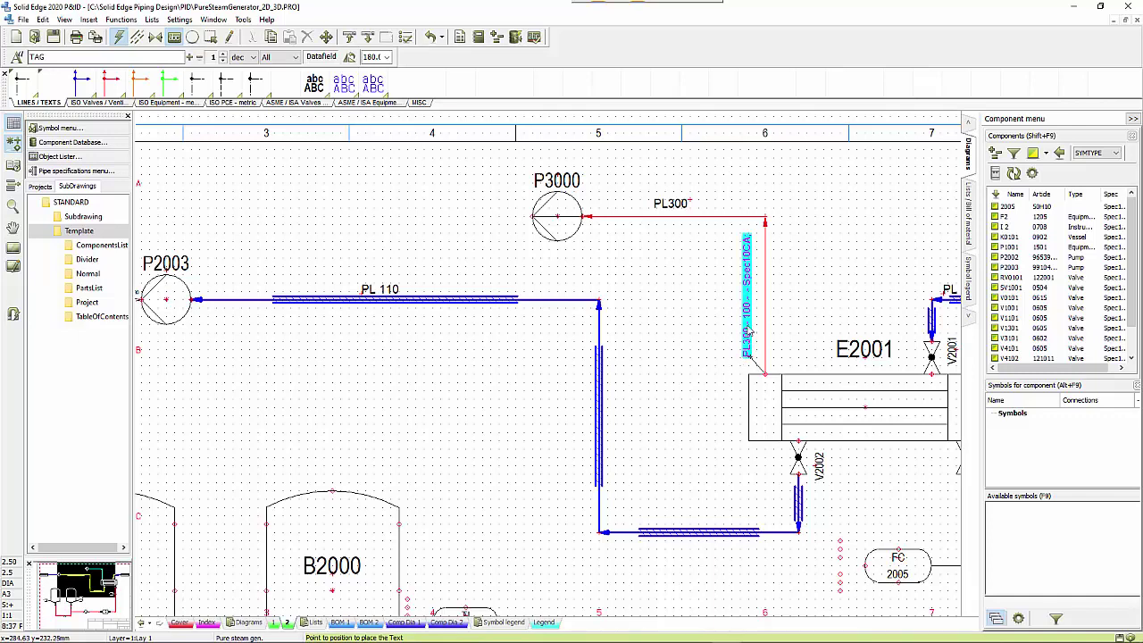
pyautogui.click(775, 335)
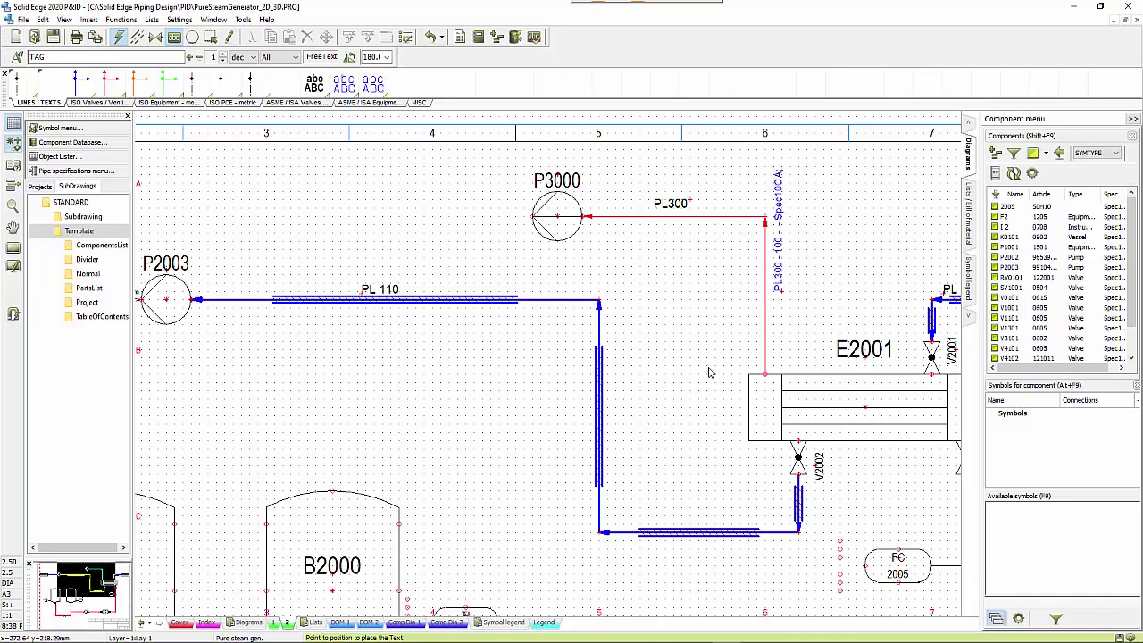
# Place the globe valve STOBU 12006 DN100, PN16, control cone from the pipe specification on line PL300 just above heat exchanger E2001.
pyautogui.rightClick(765, 365)
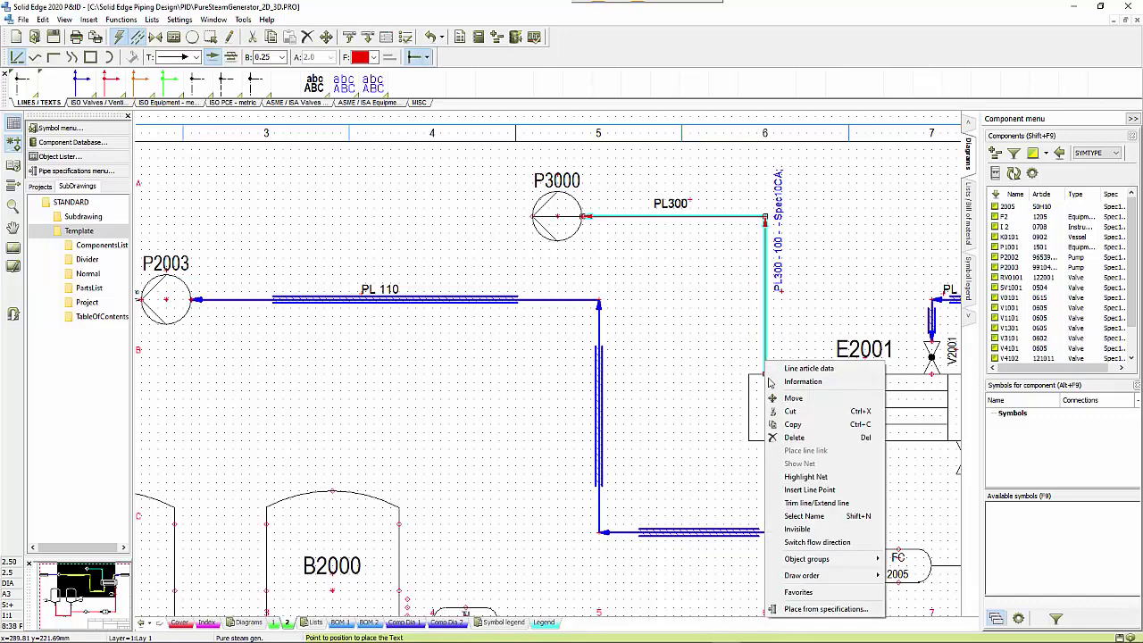
pyautogui.click(805, 611)
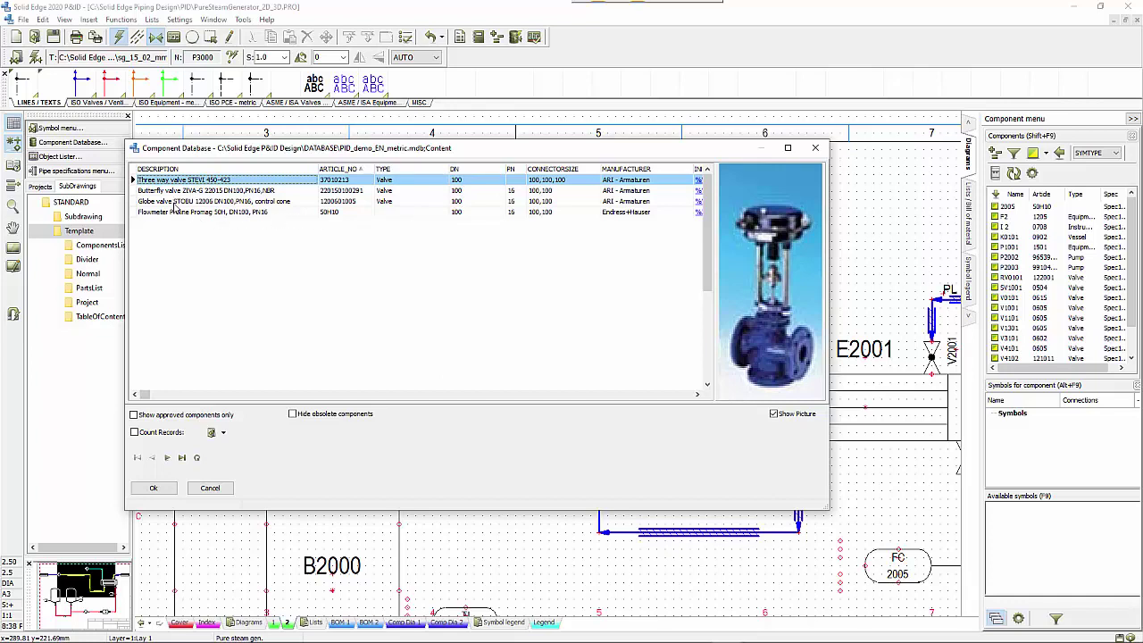
pyautogui.click(175, 202)
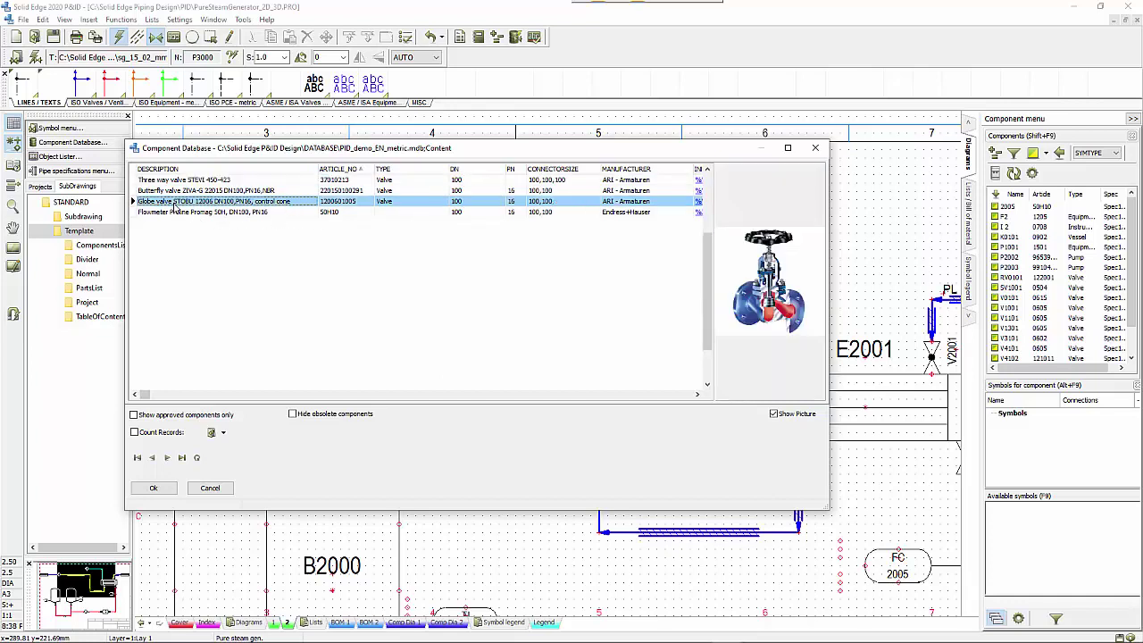
pyautogui.click(153, 487)
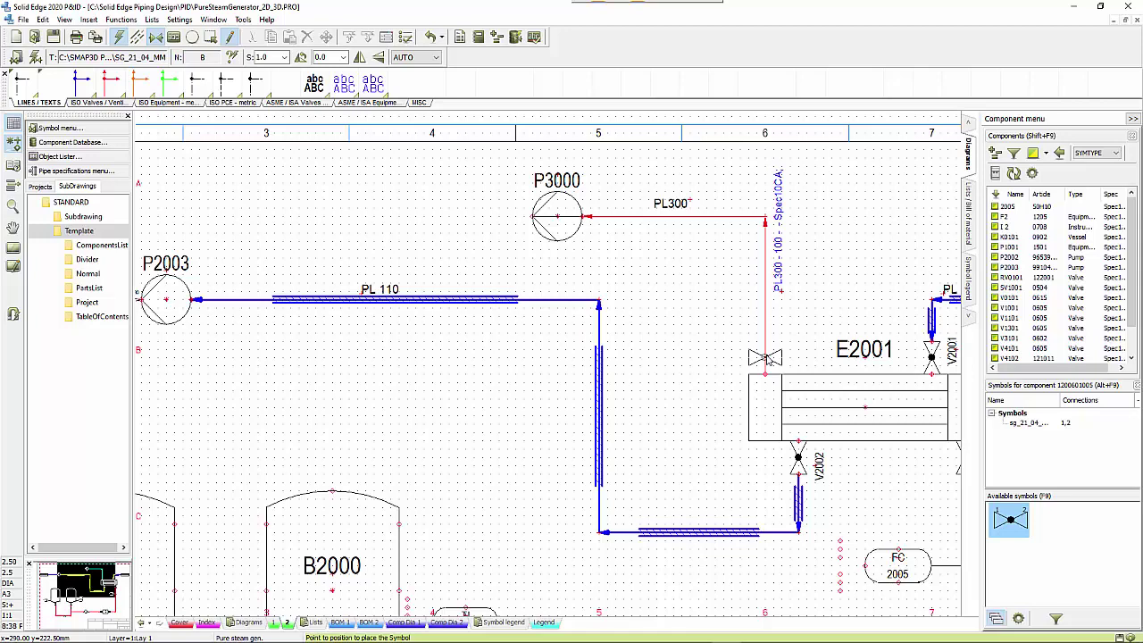
pyautogui.click(651, 450)
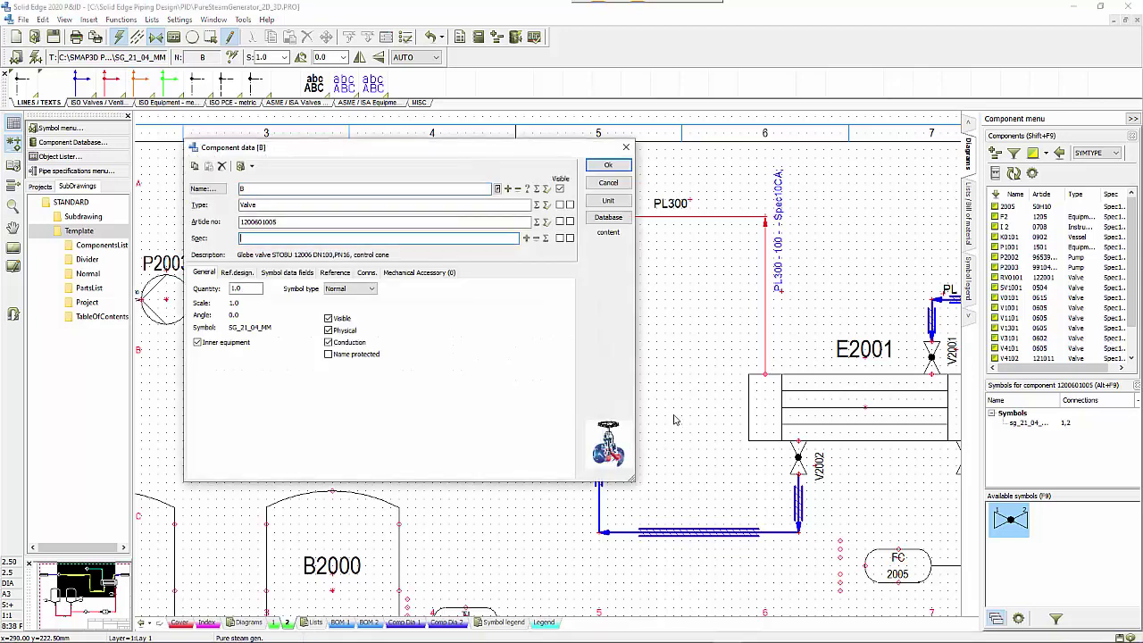
# Name the new globe valve GV300 and end symbol placement.
pyautogui.doubleClick(240, 189)
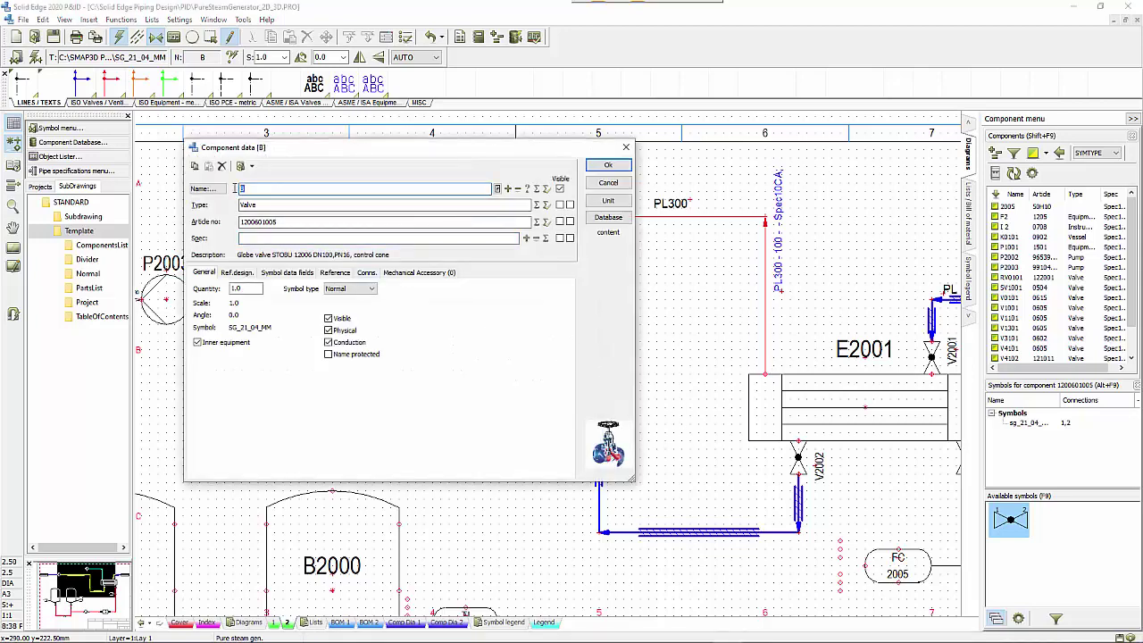
pyautogui.write('GV300')
pyautogui.click(607, 165)
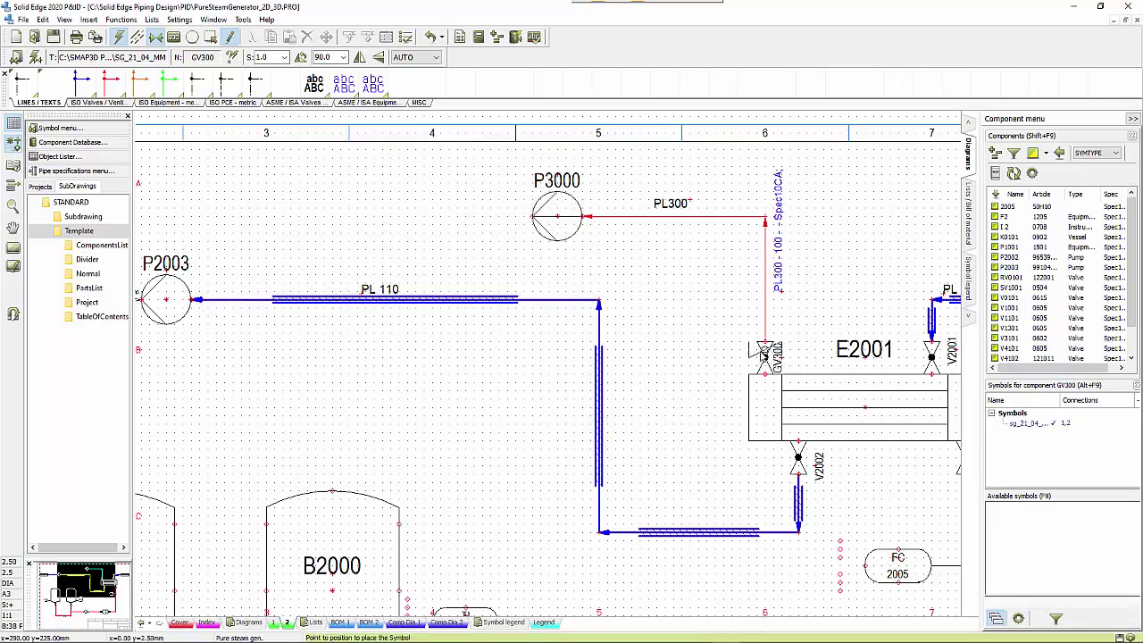
pyautogui.press('Escape')
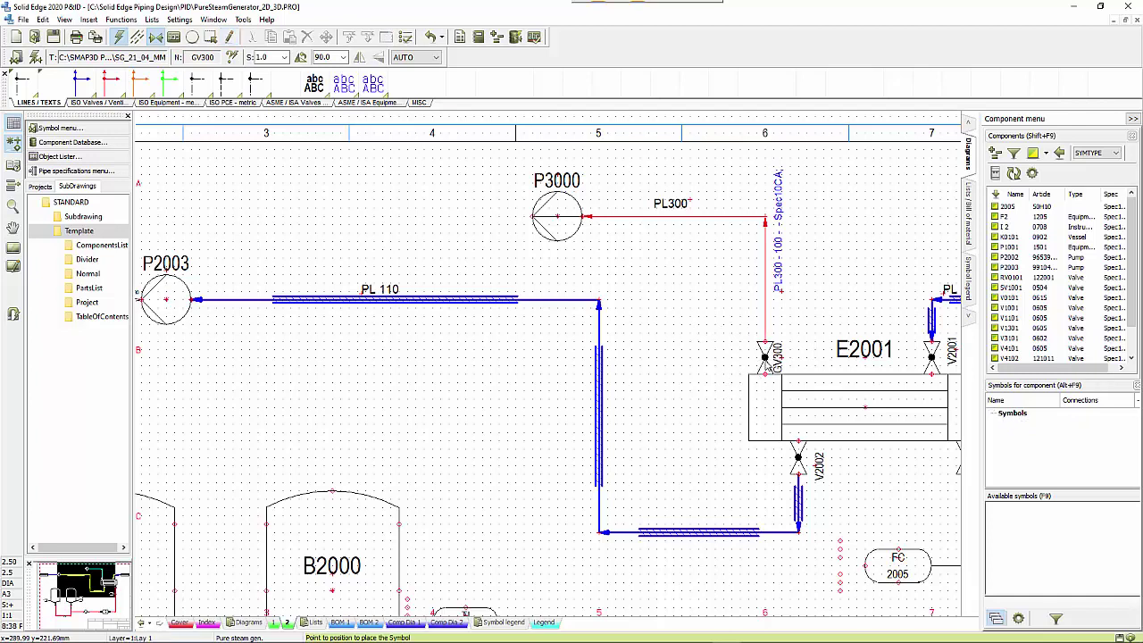
# Turn the GV300 name text horizontal and move it to the left of the valve symbol.
pyautogui.click(777, 358)
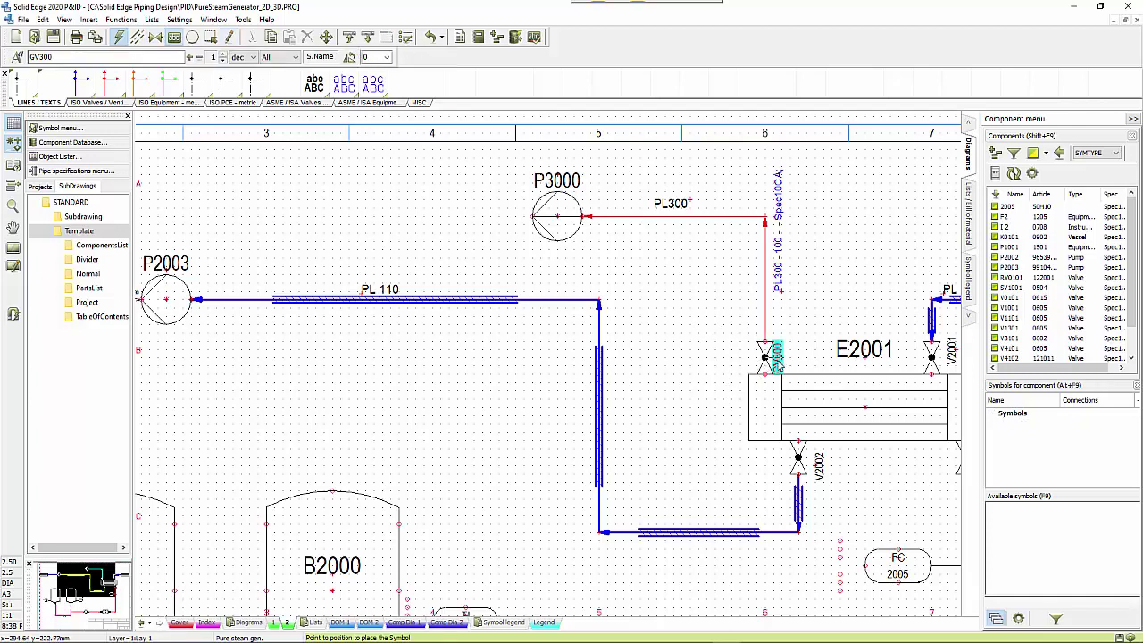
pyautogui.click(777, 359)
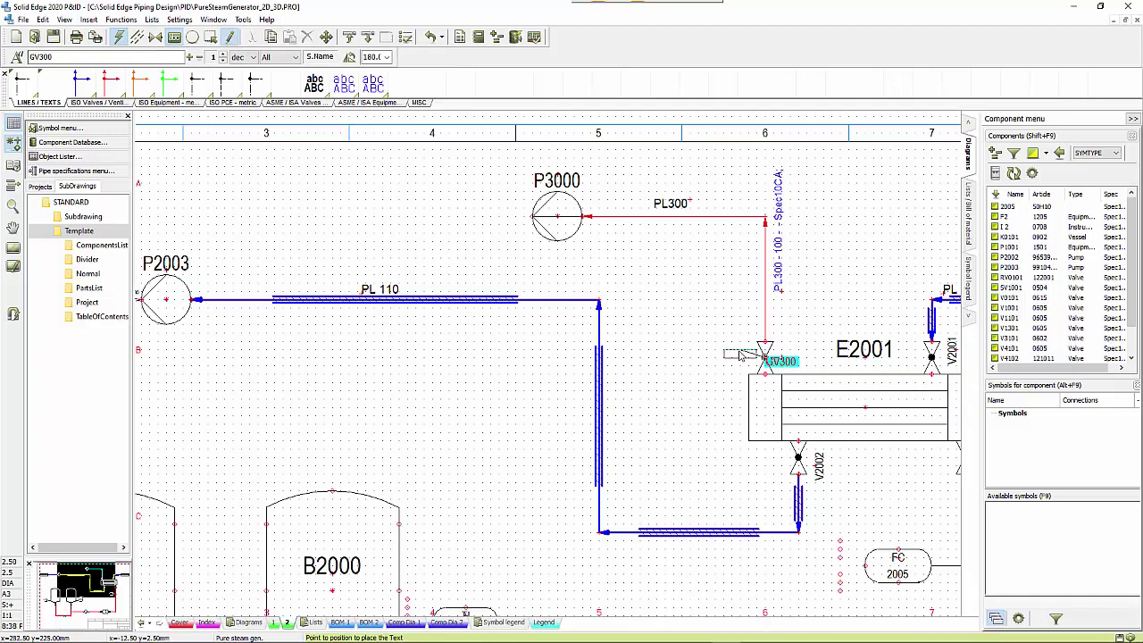
pyautogui.click(734, 355)
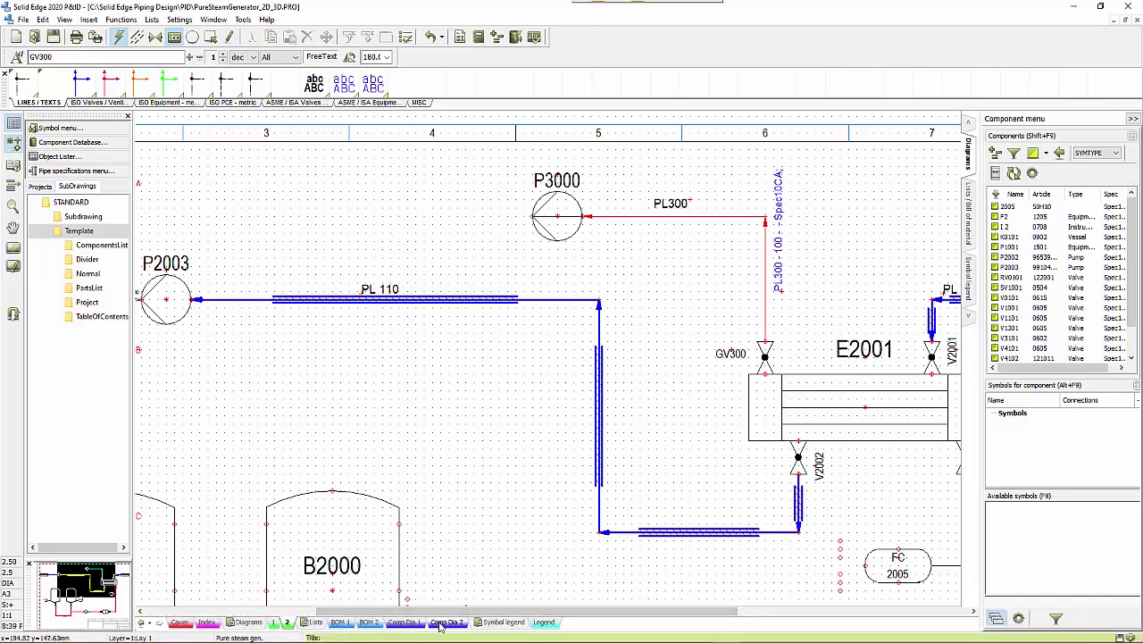
# View the BOM 2 sheet and update the component list on the Comp Dia 2 sheet.
pyautogui.click(368, 624)
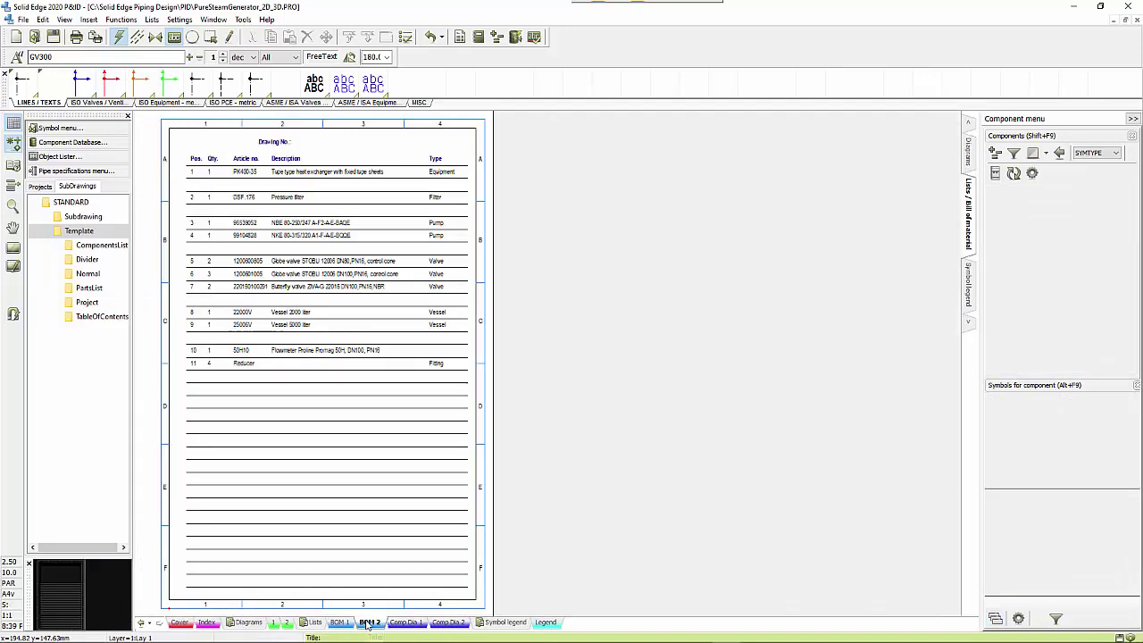
pyautogui.click(449, 624)
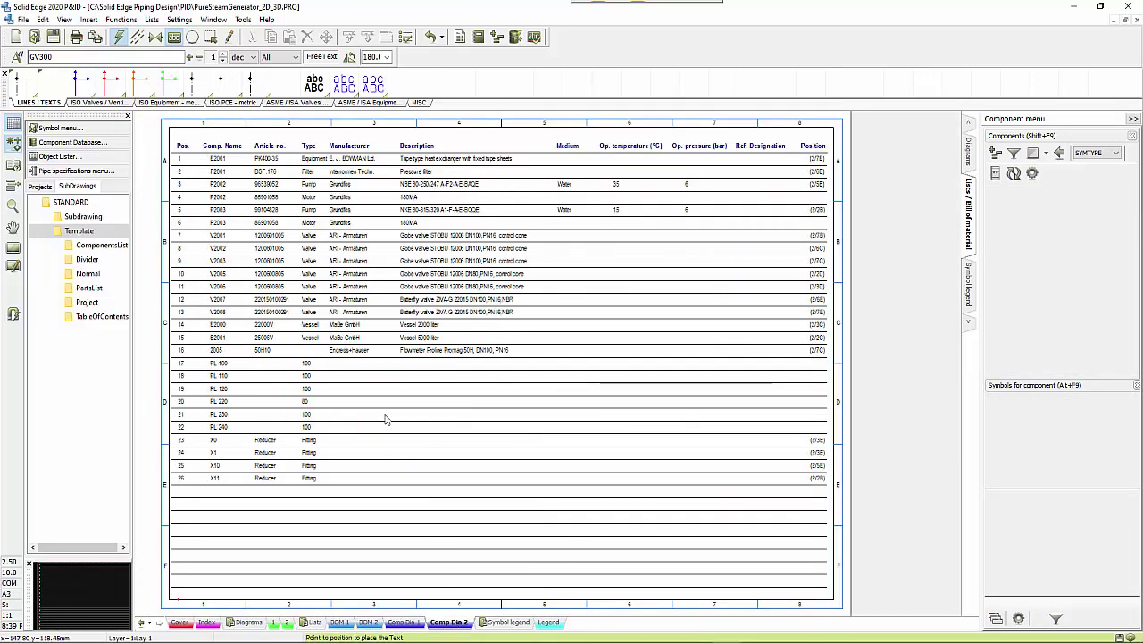
pyautogui.rightClick(352, 369)
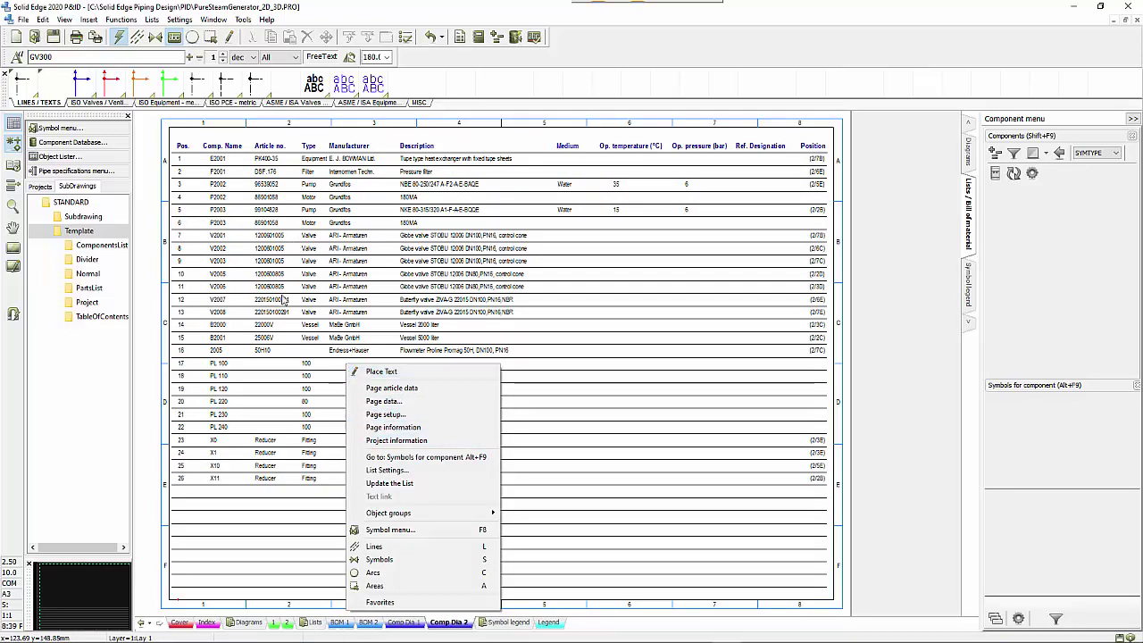
pyautogui.click(377, 486)
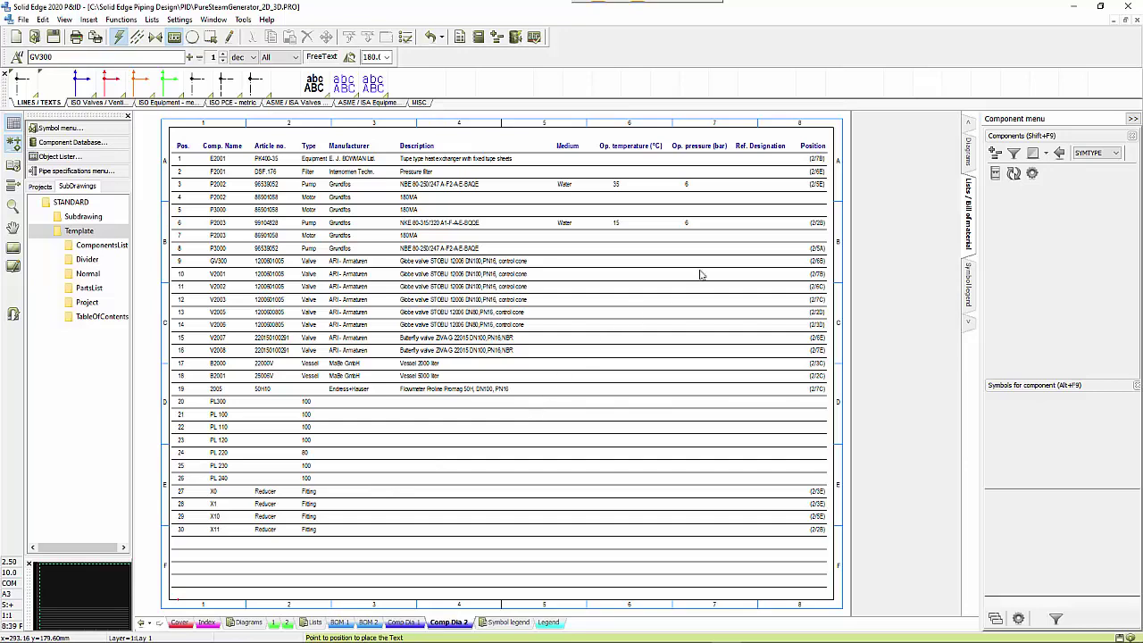
# Switch to the _CW_Plant assembly in Solid Edge, expand the Component group of the linked P&ID list and look through its entries.
pyautogui.click(1073, 7)
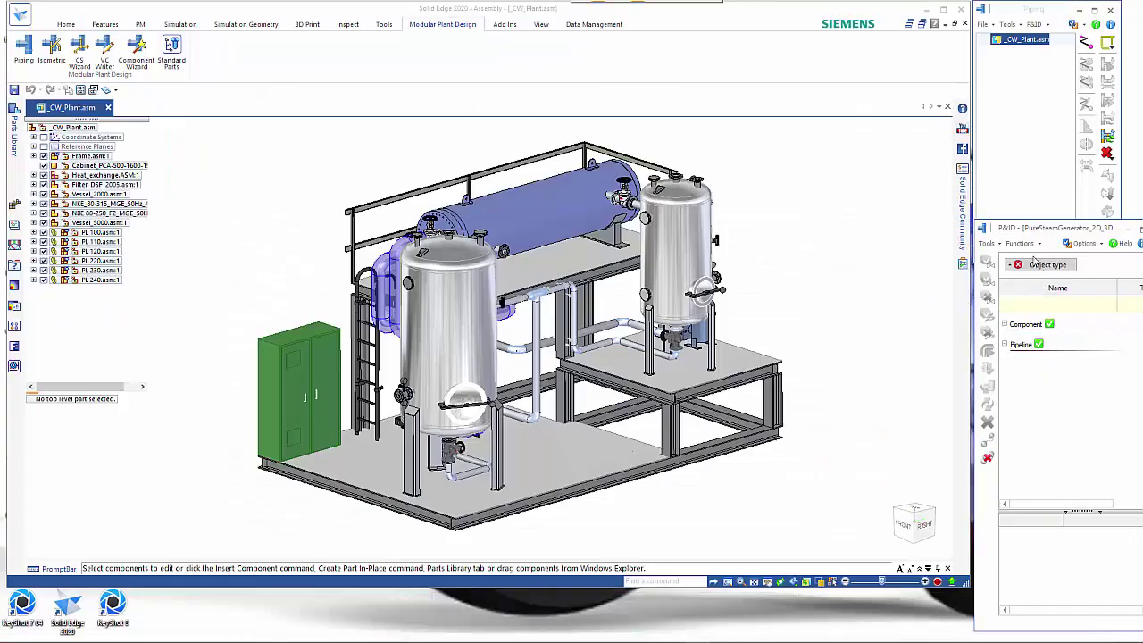
pyautogui.click(1005, 325)
pyautogui.scroll(-2, 1102, 483)
pyautogui.scroll(-3, 1027, 366)
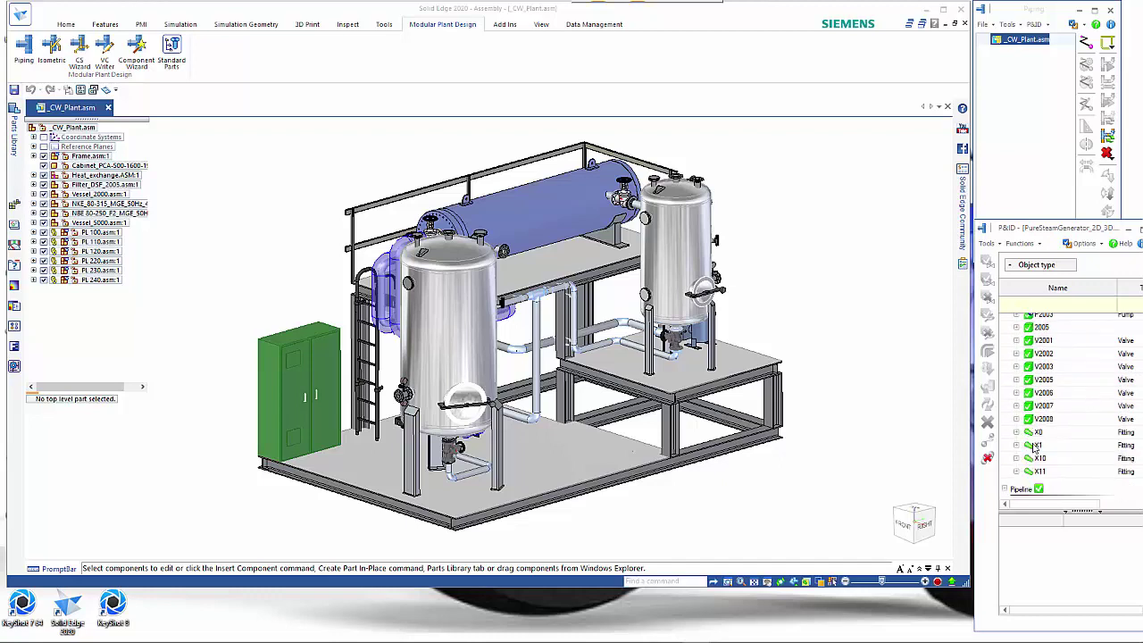
pyautogui.scroll(-4, 1045, 446)
pyautogui.scroll(8, 1041, 357)
# Locate vessel B2000, flowmeter 2005 and valve V2001 in the 3D assembly from the P&ID component list.
pyautogui.click(1045, 340)
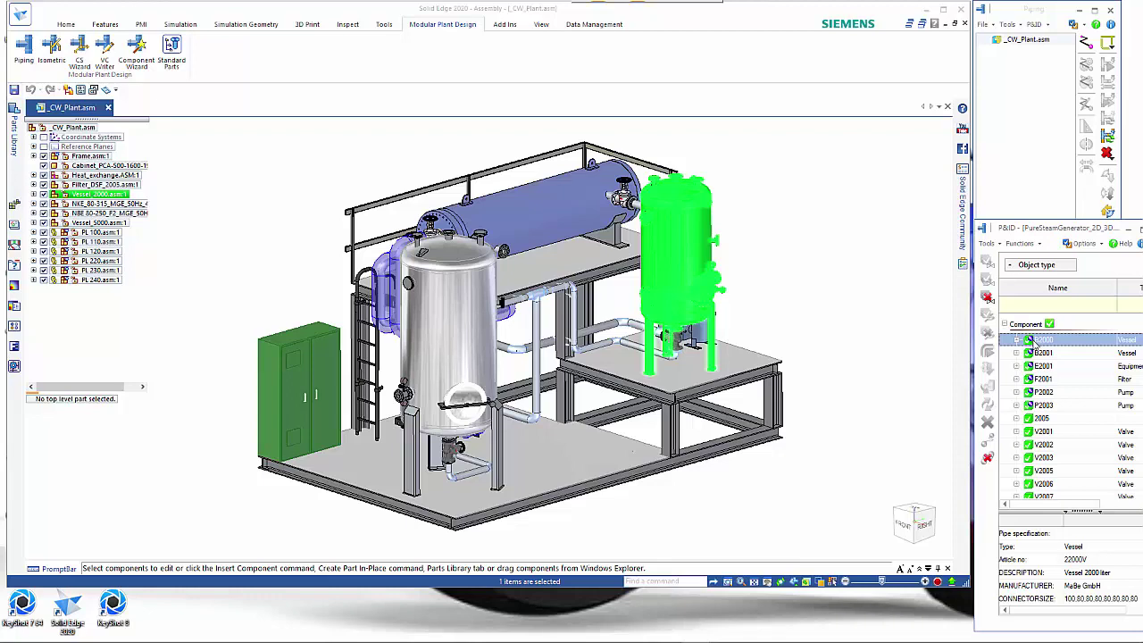
pyautogui.click(1032, 341)
pyautogui.click(1038, 419)
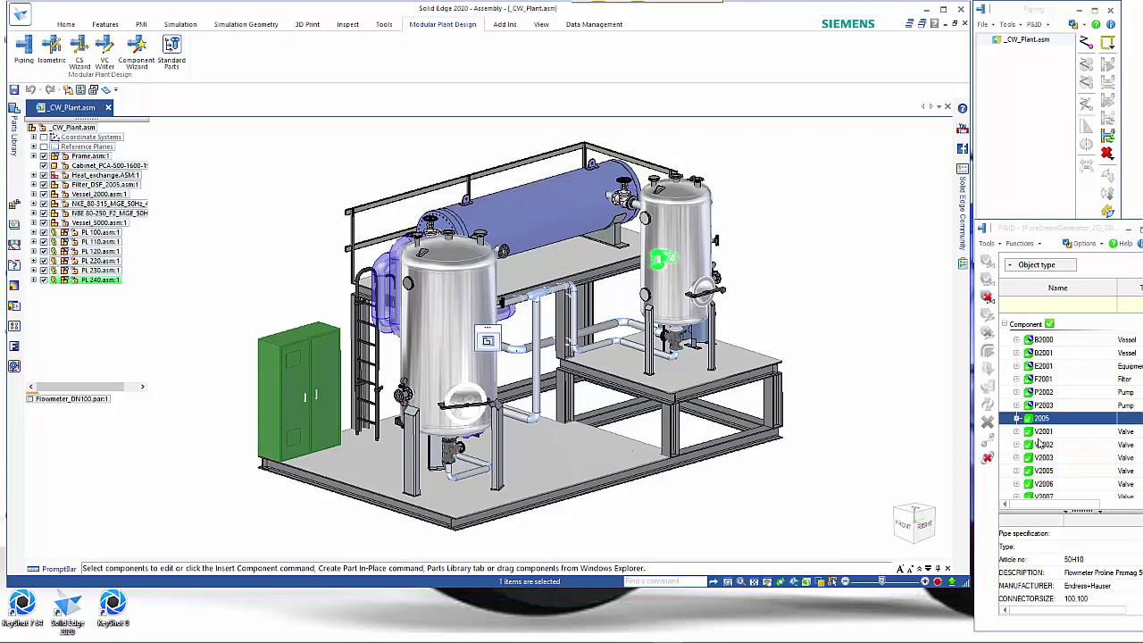
pyautogui.click(1038, 432)
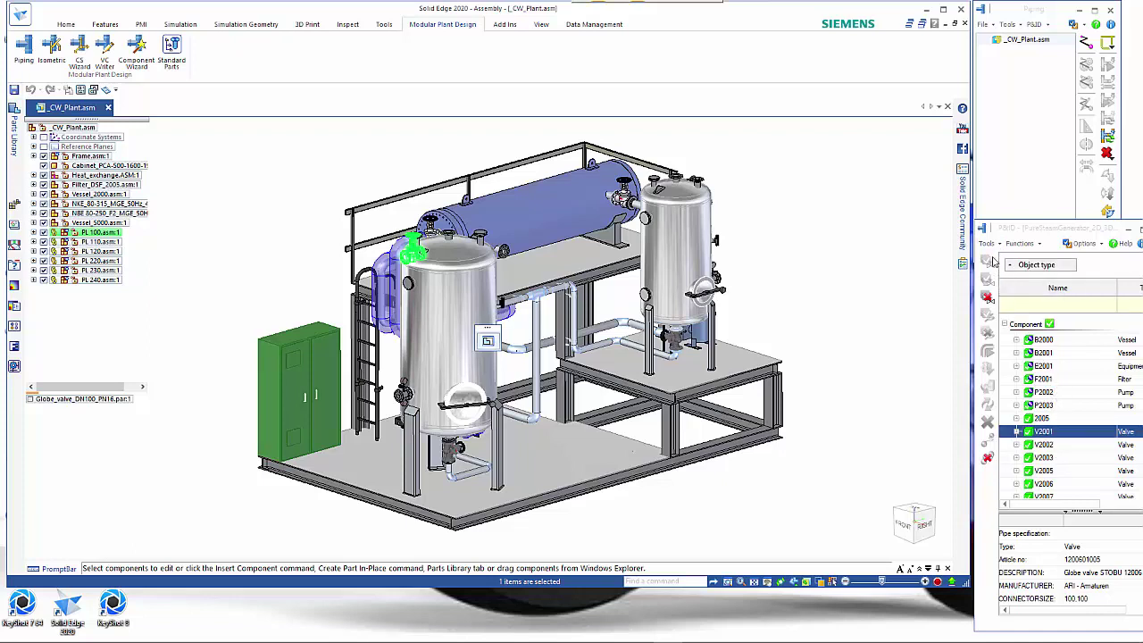
# Refresh the component list from the P&ID project and look through the updated entries.
pyautogui.click(987, 243)
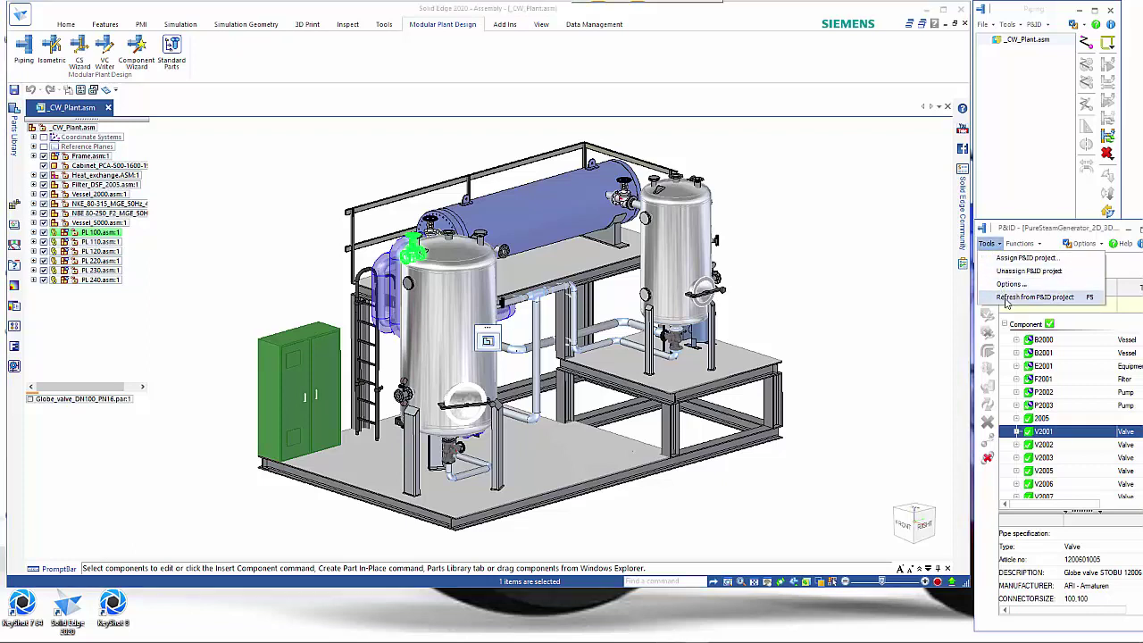
pyautogui.click(1032, 297)
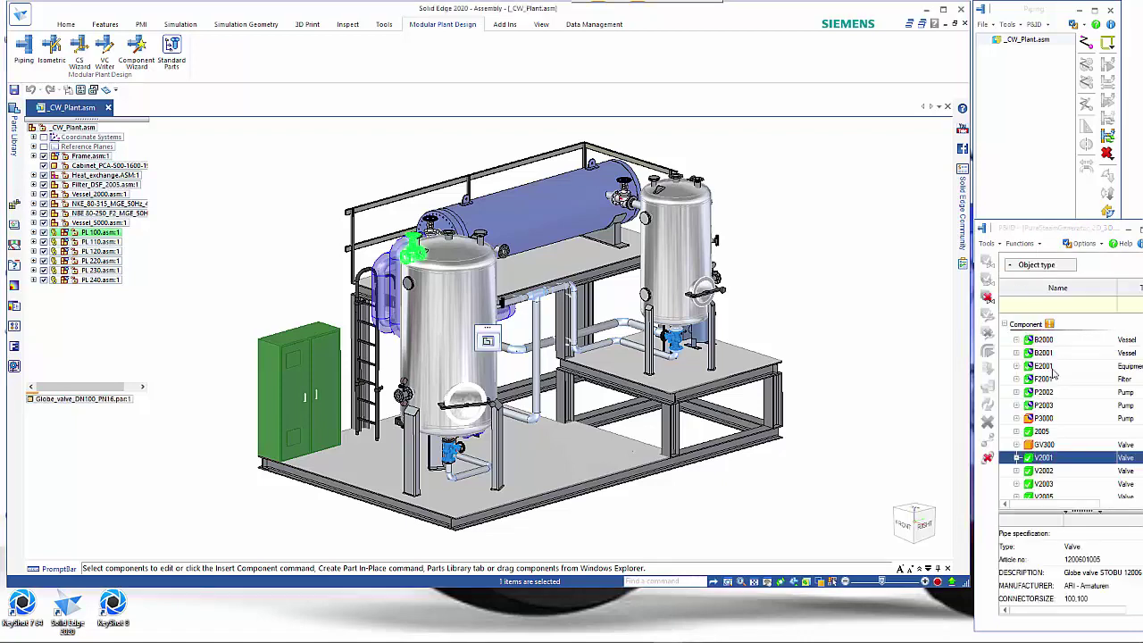
pyautogui.scroll(-5, 1054, 451)
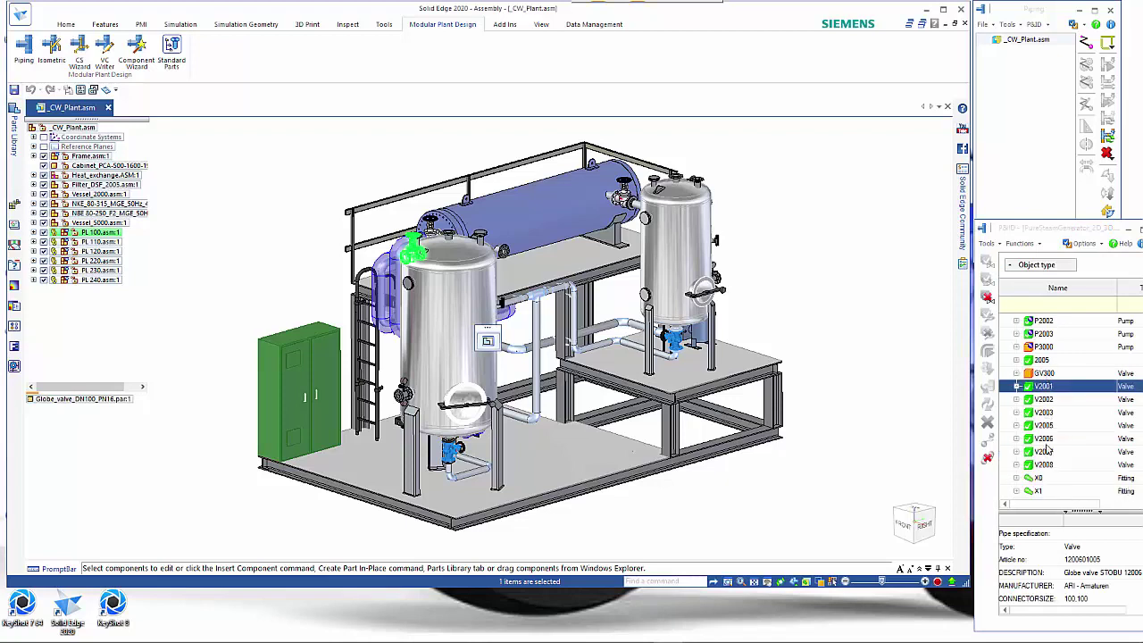
pyautogui.scroll(5, 1055, 447)
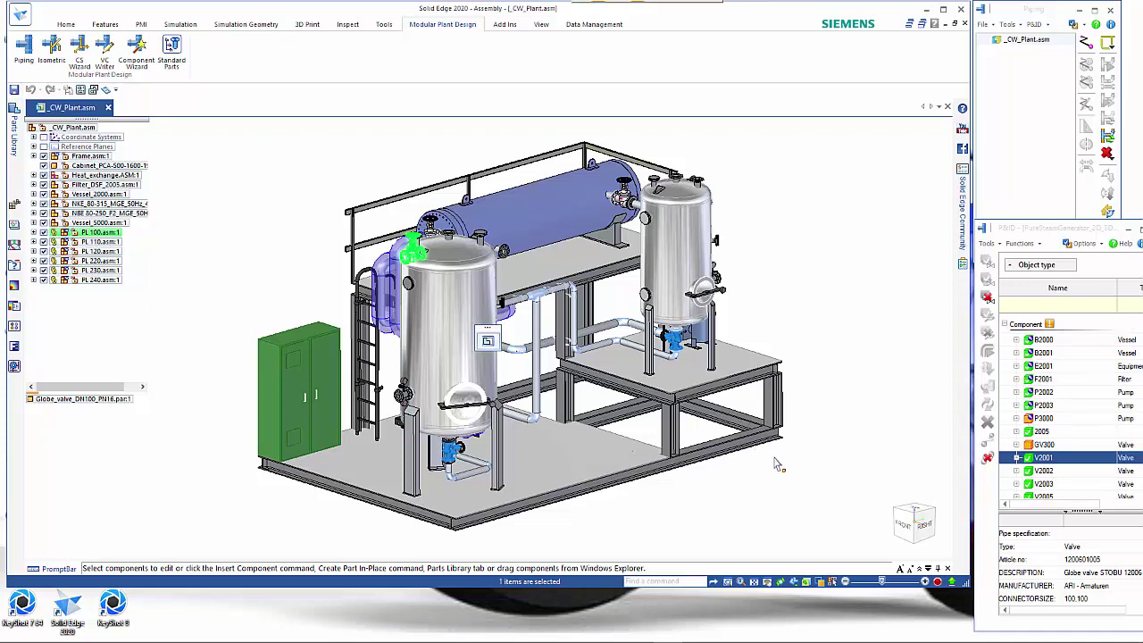
# Start placing the 3D model for pump P3000, choosing the standard part NBE 80-250 F2 7kW with MGE 50 Hz, nominal size 1 DN 100.
pyautogui.click(1043, 419)
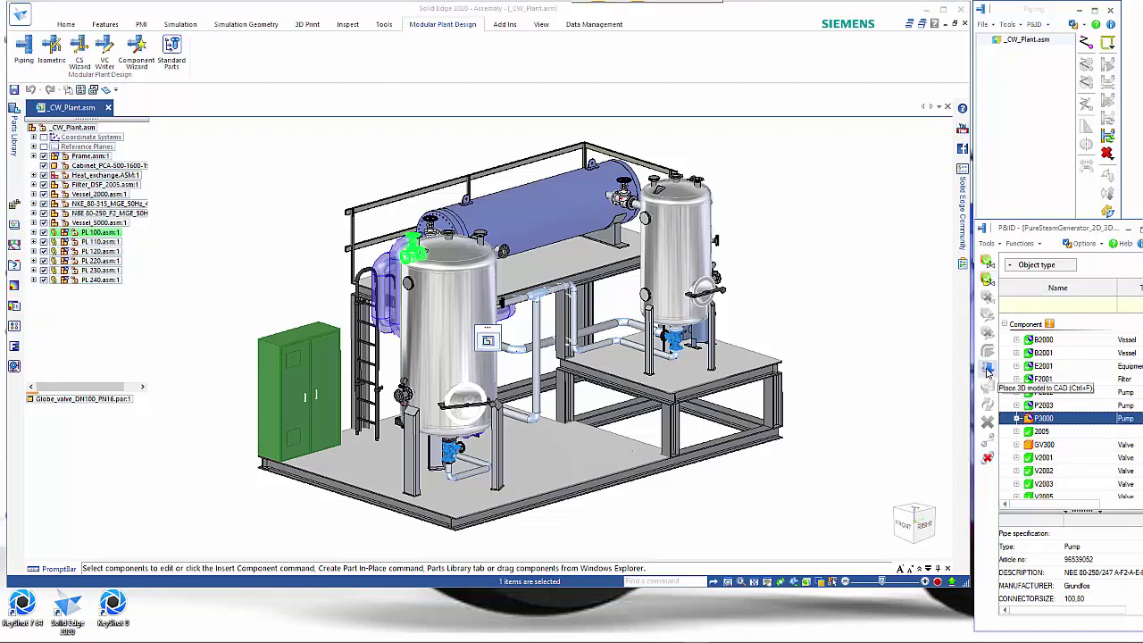
pyautogui.rightClick(1031, 419)
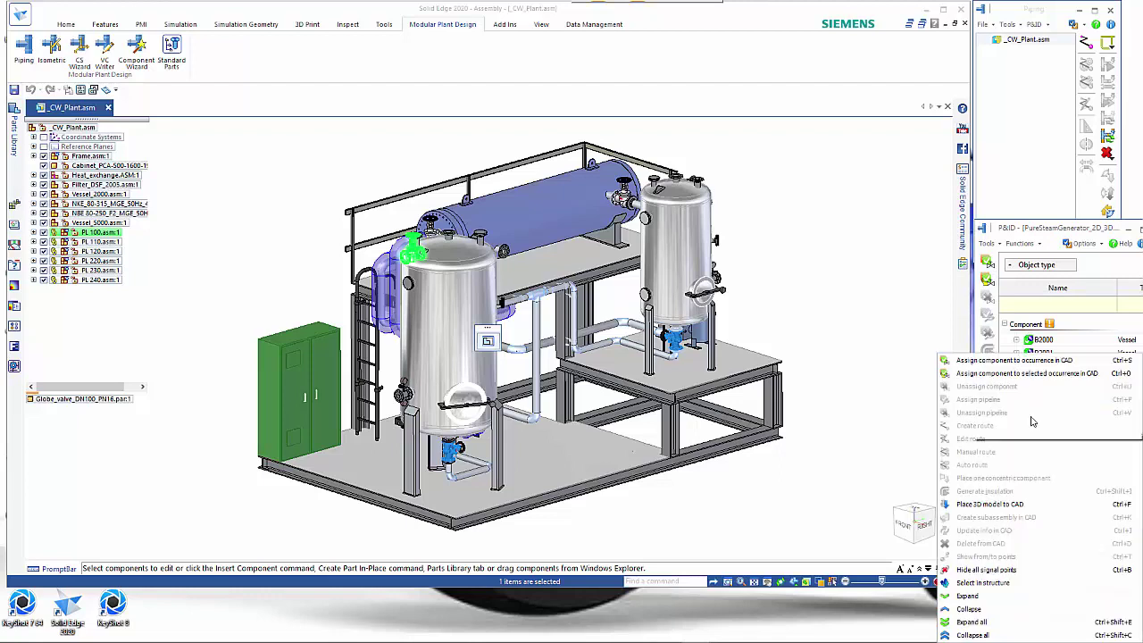
pyautogui.click(1001, 506)
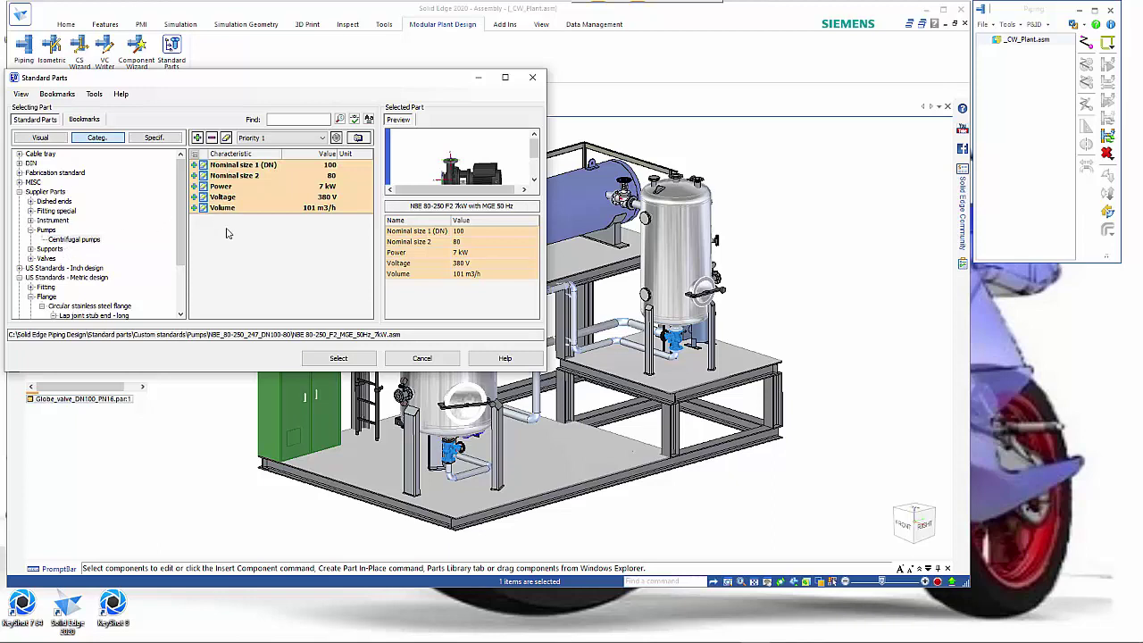
pyautogui.click(318, 167)
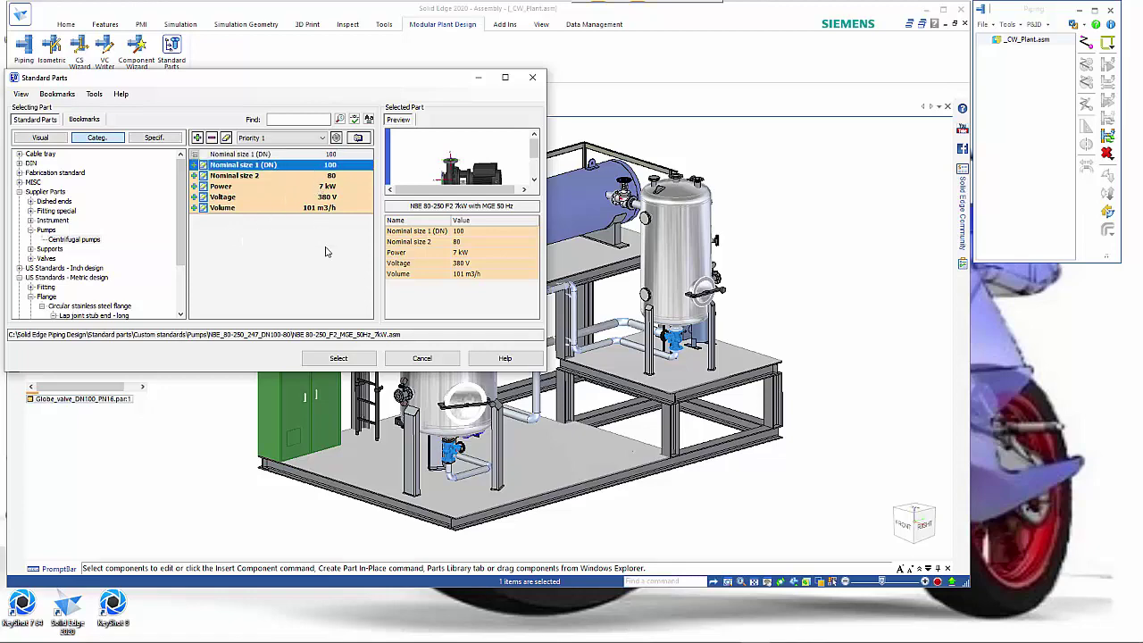
pyautogui.click(340, 359)
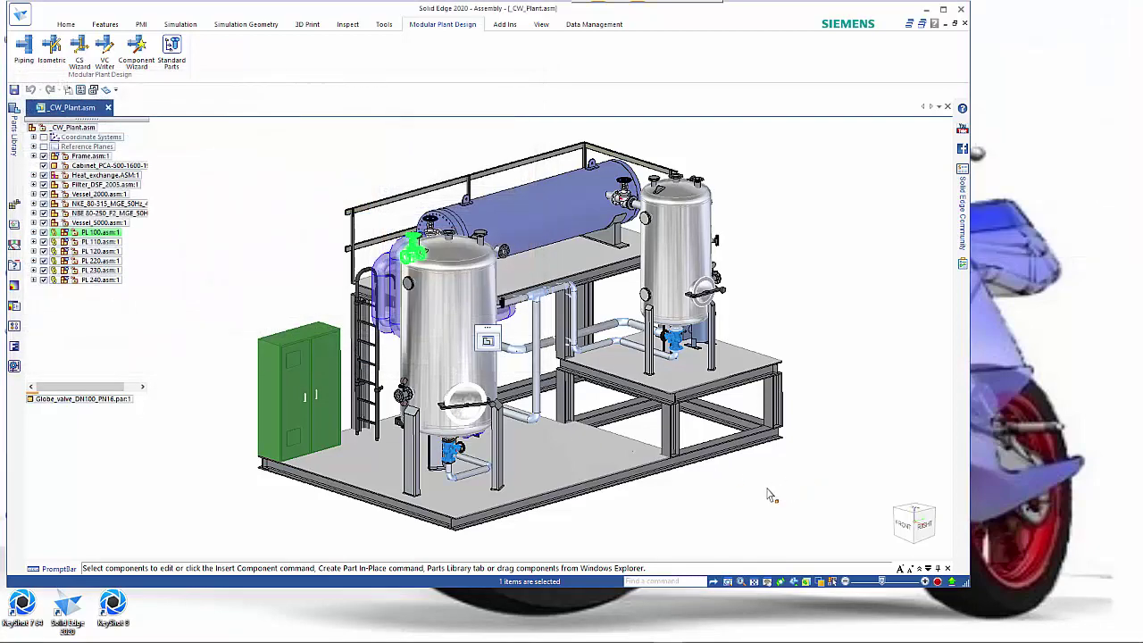
# Insert the pump beside the frame, mate its foot to the bottom plate and align it with the small hole in the plate.
pyautogui.click(716, 508)
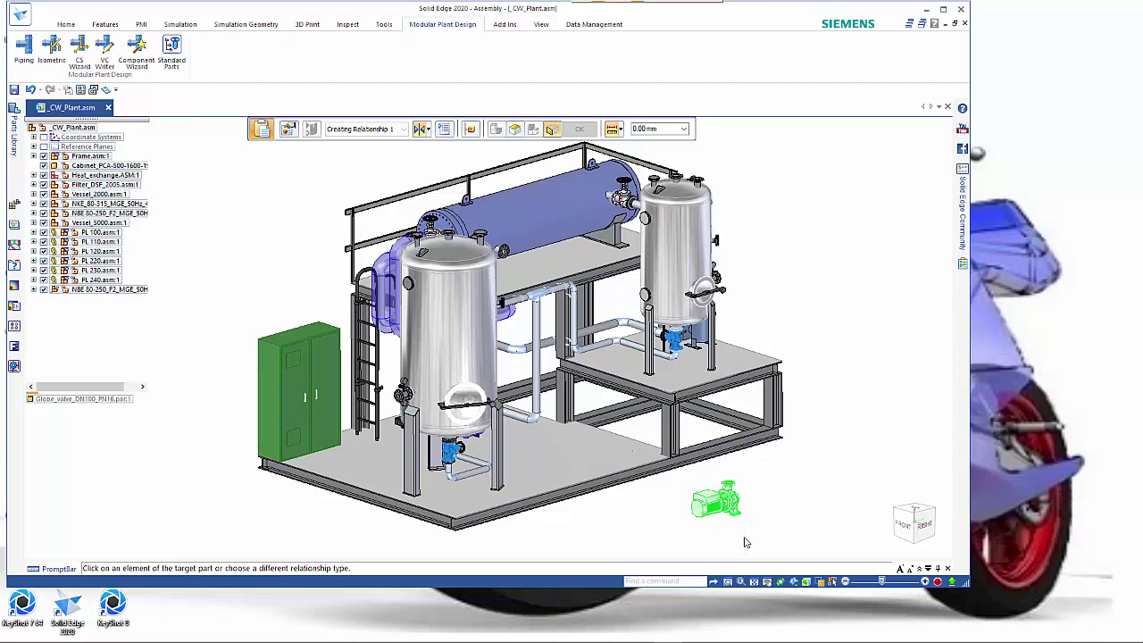
pyautogui.scroll(5, 744, 536)
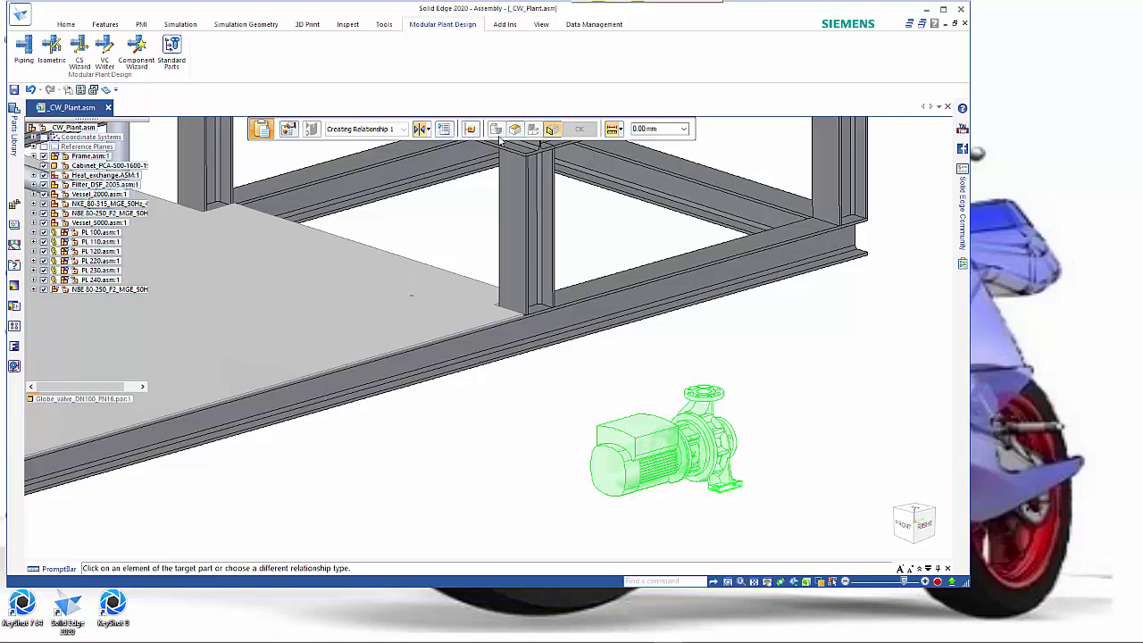
pyautogui.click(470, 130)
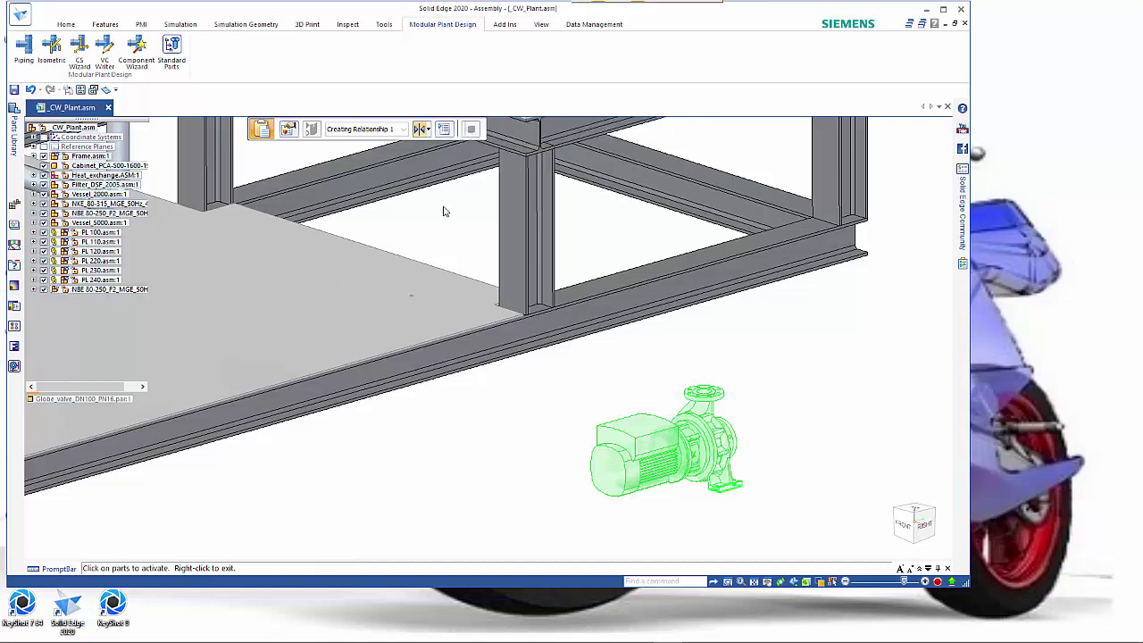
pyautogui.click(418, 308)
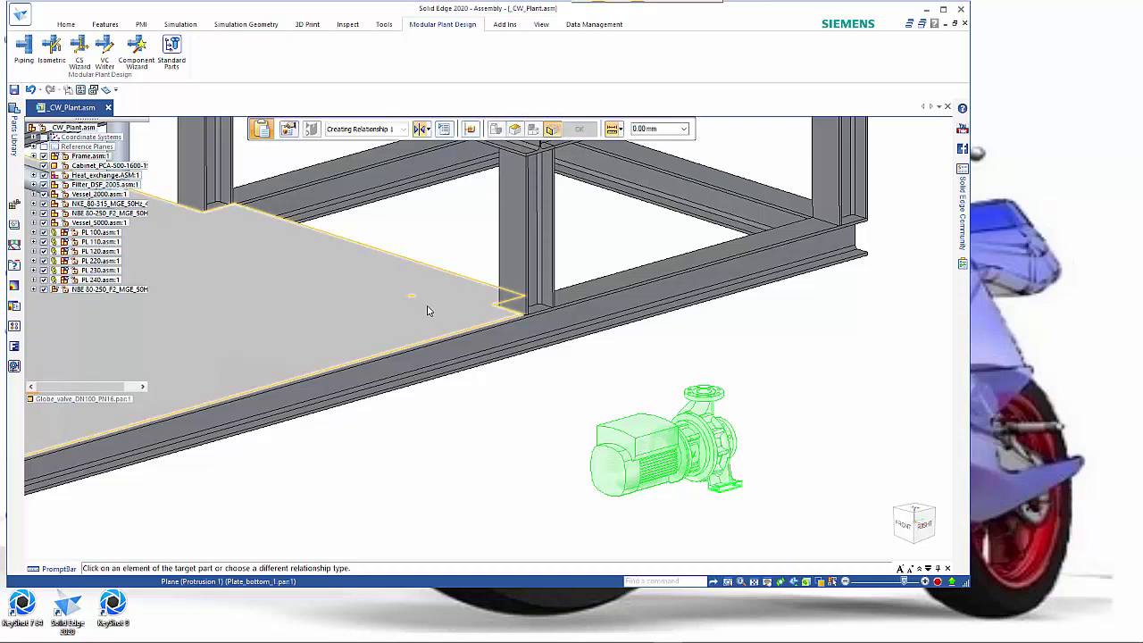
pyautogui.click(437, 297)
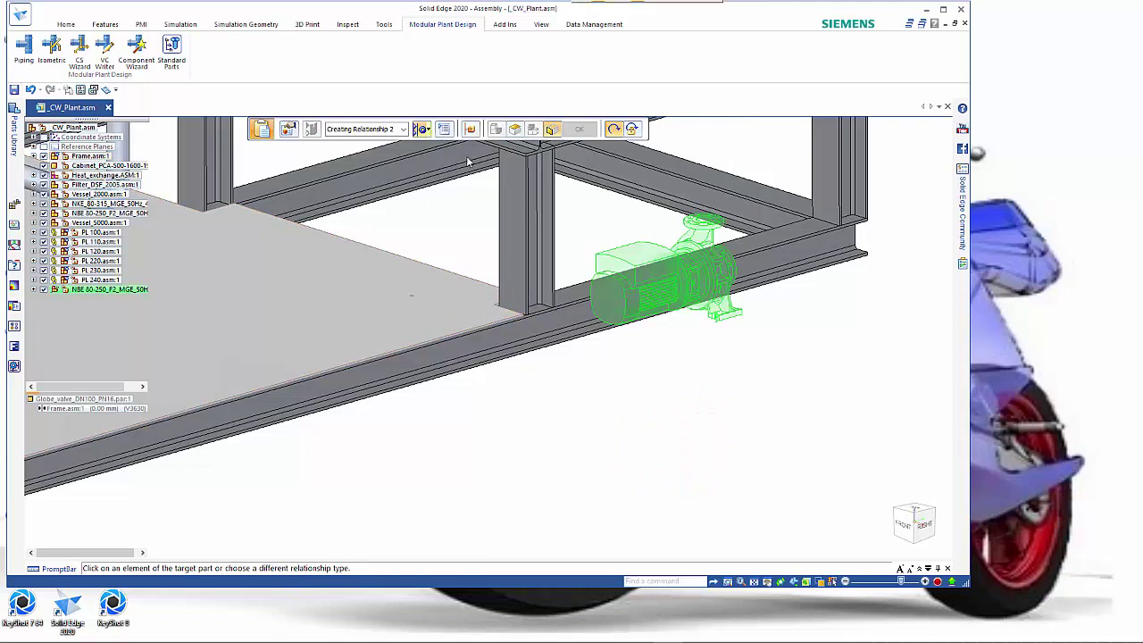
pyautogui.click(410, 296)
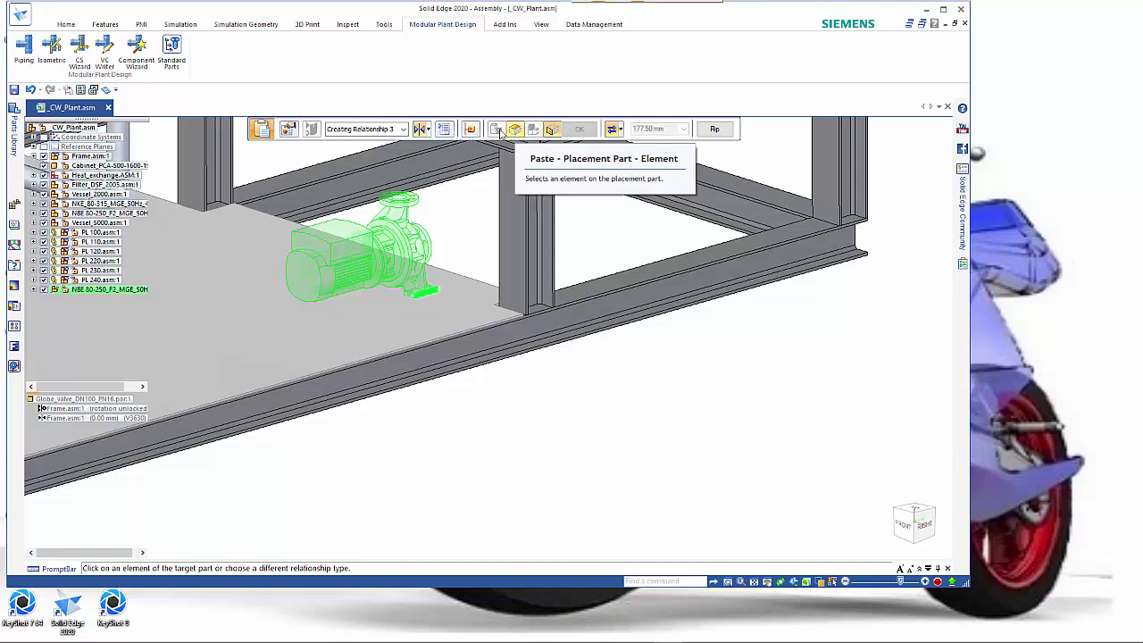
# Orient the pump relative to the frame column with the motor facing away from the piping and complete its placement.
pyautogui.click(509, 195)
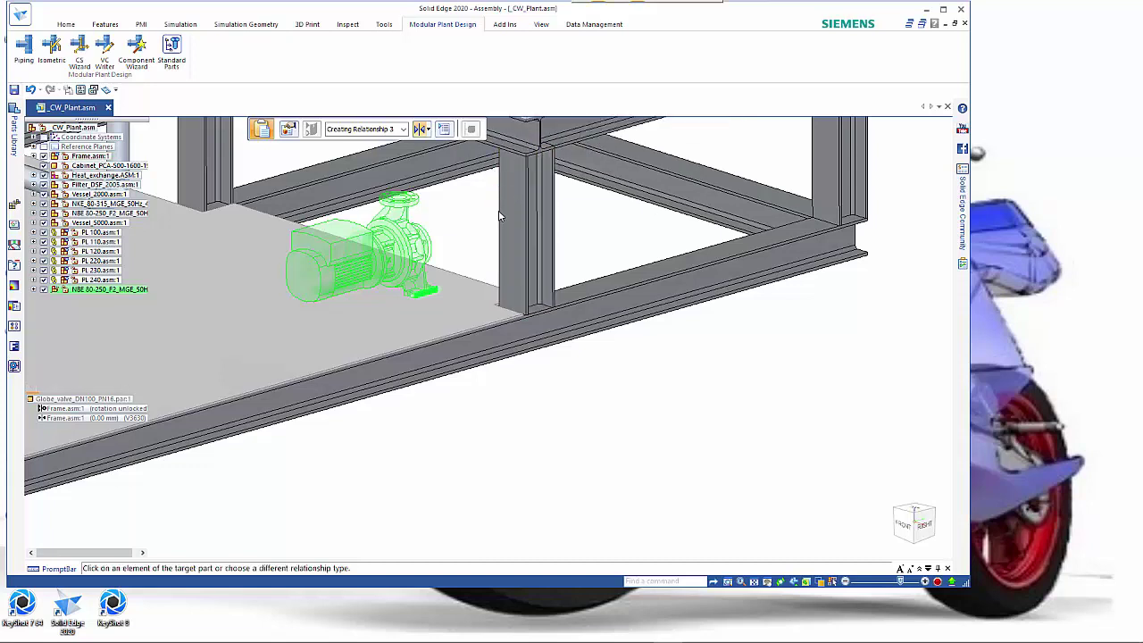
pyautogui.click(509, 205)
pyautogui.rightClick(480, 233)
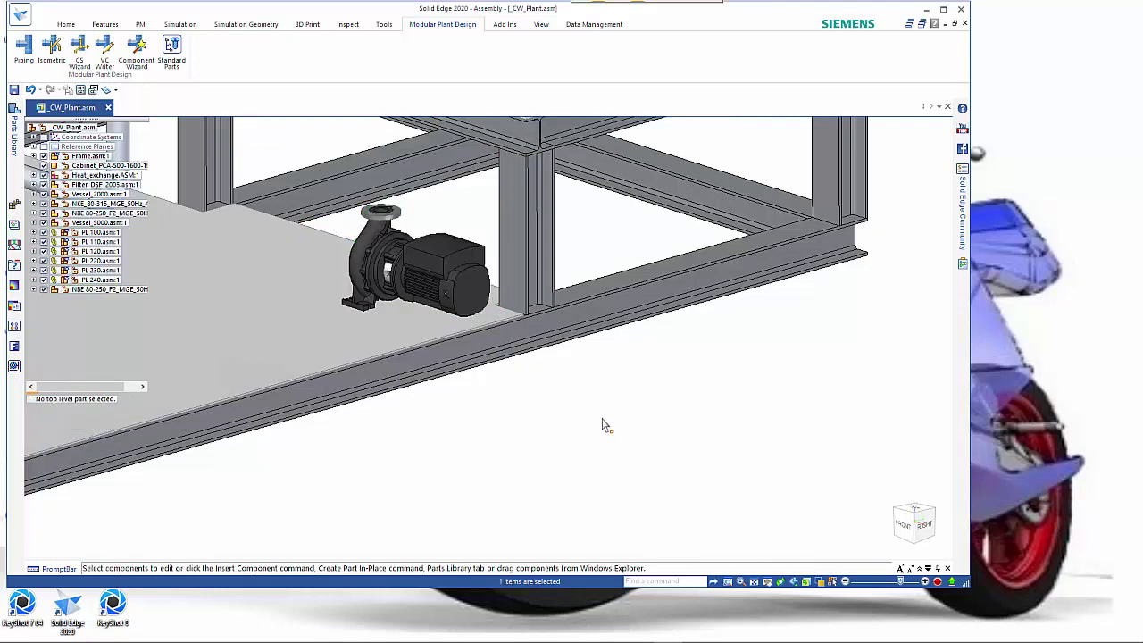
pyautogui.scroll(-5, 602, 422)
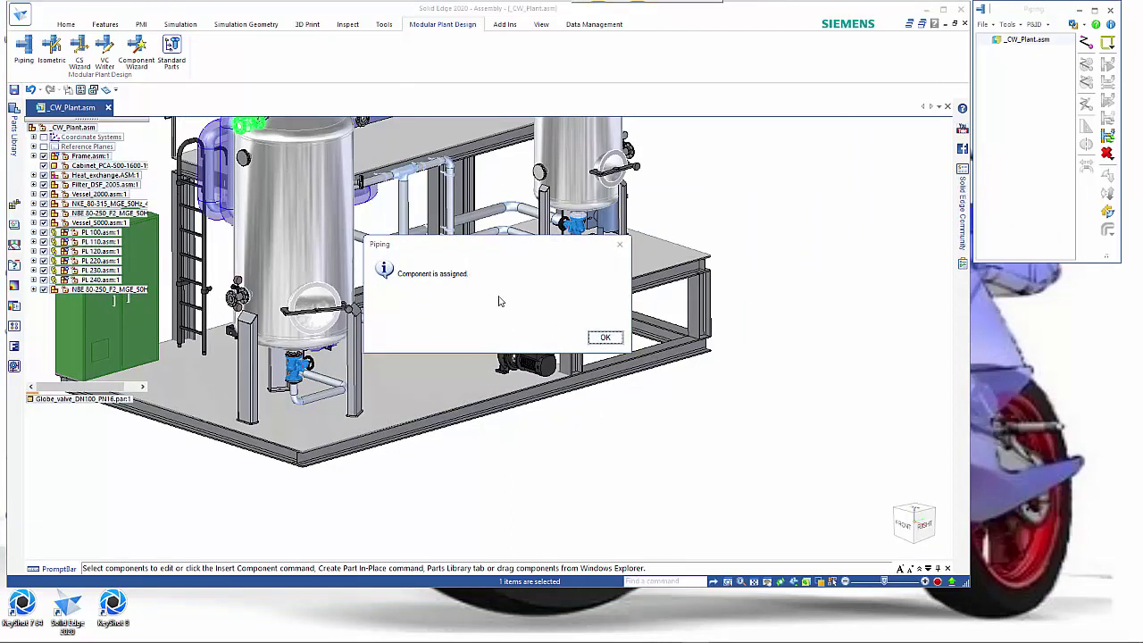
# Complete the assignment of the placed pump to P3000 and check its entry in the P&ID component list.
pyautogui.click(605, 337)
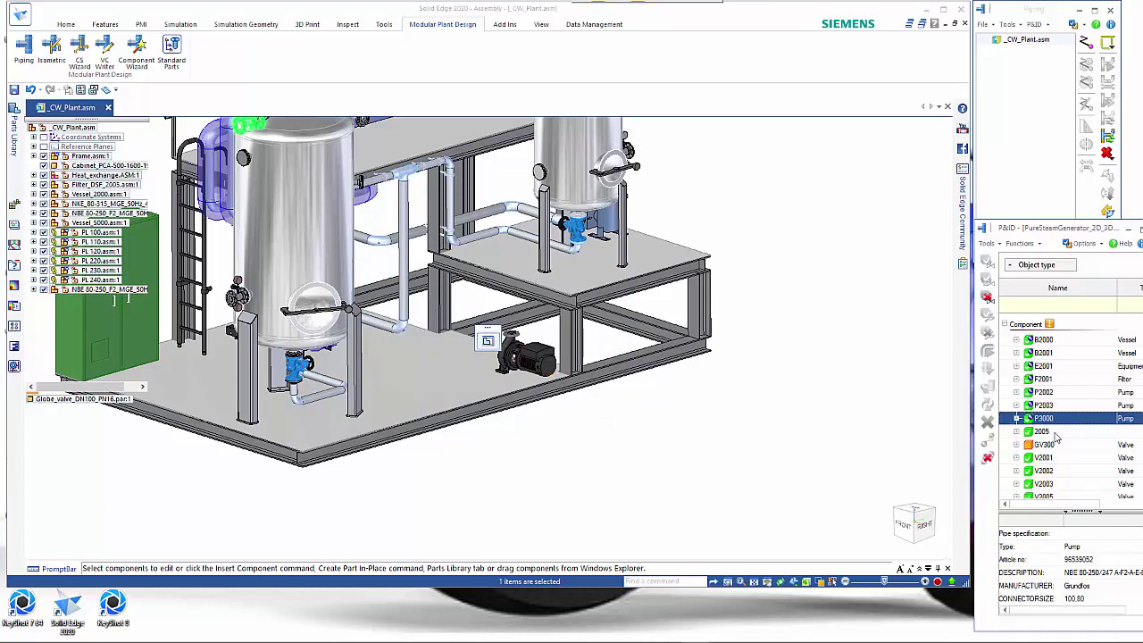
pyautogui.moveTo(1054, 419); pyautogui.dragTo(1052, 416)
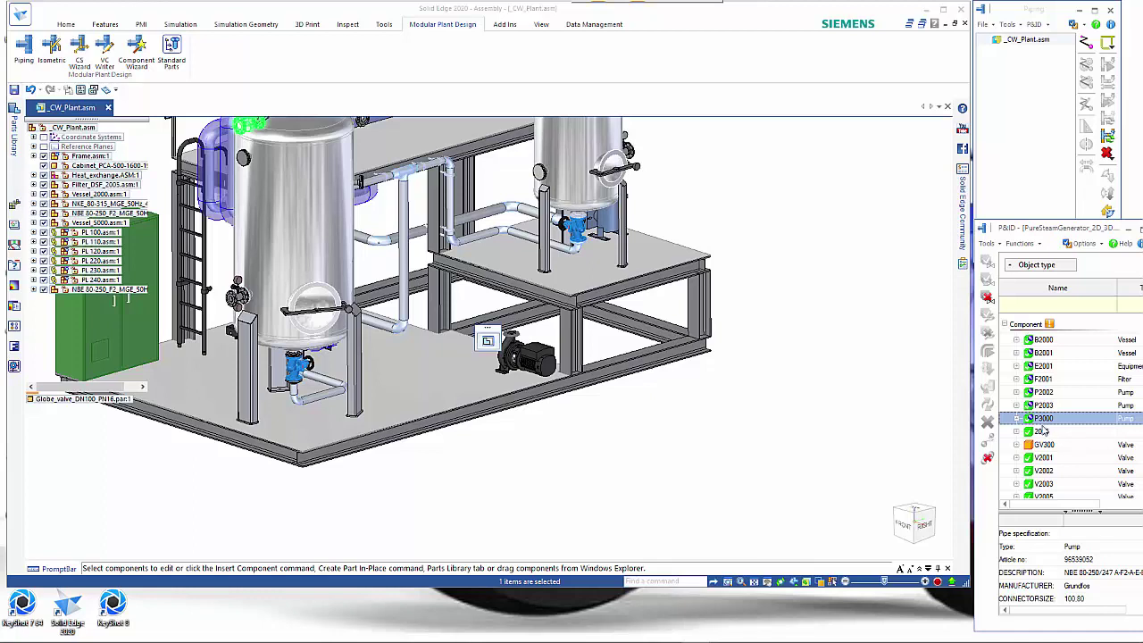
pyautogui.click(1047, 422)
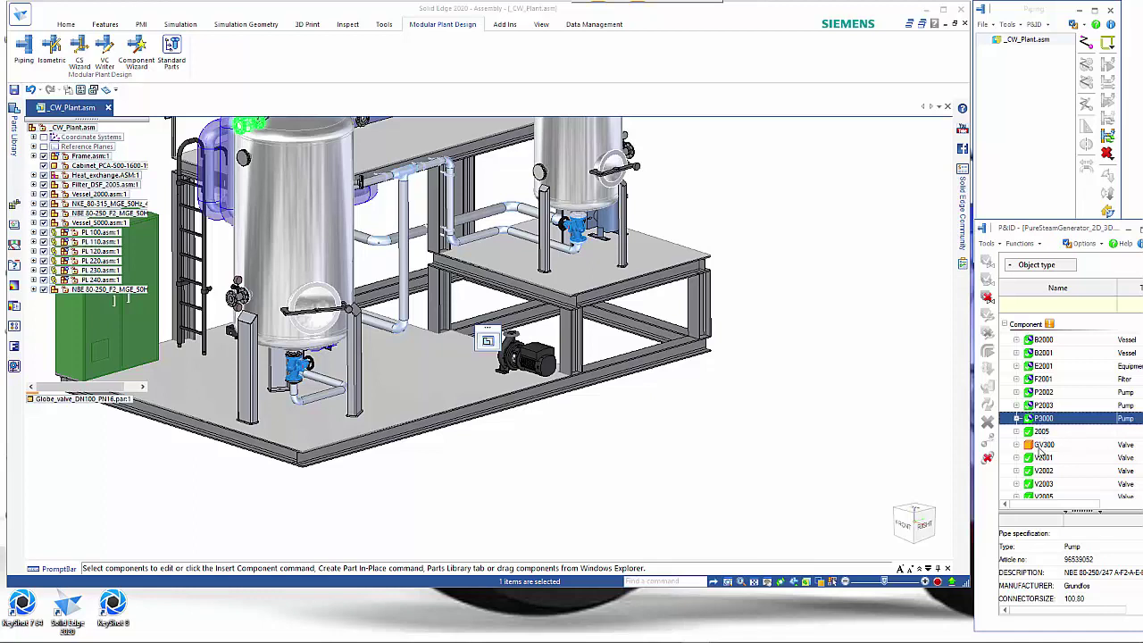
# Select pipeline PL300_100 in the P&ID list and examine the contents of the existing PL 100 subassembly.
pyautogui.scroll(-5, 1041, 451)
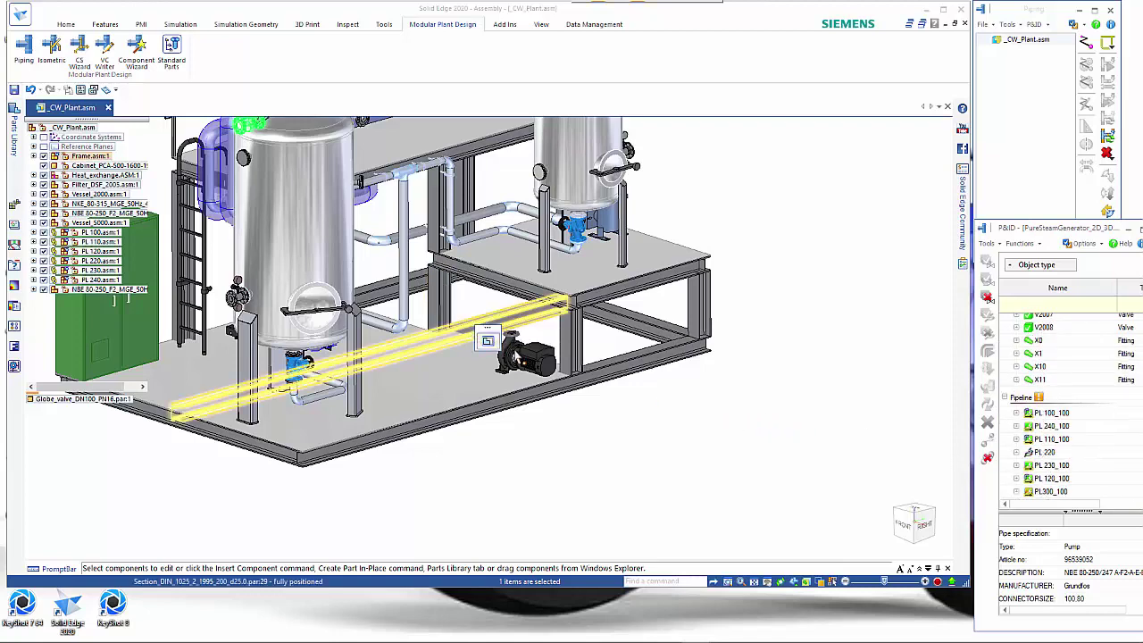
pyautogui.scroll(-5, 455, 326)
pyautogui.click(608, 426)
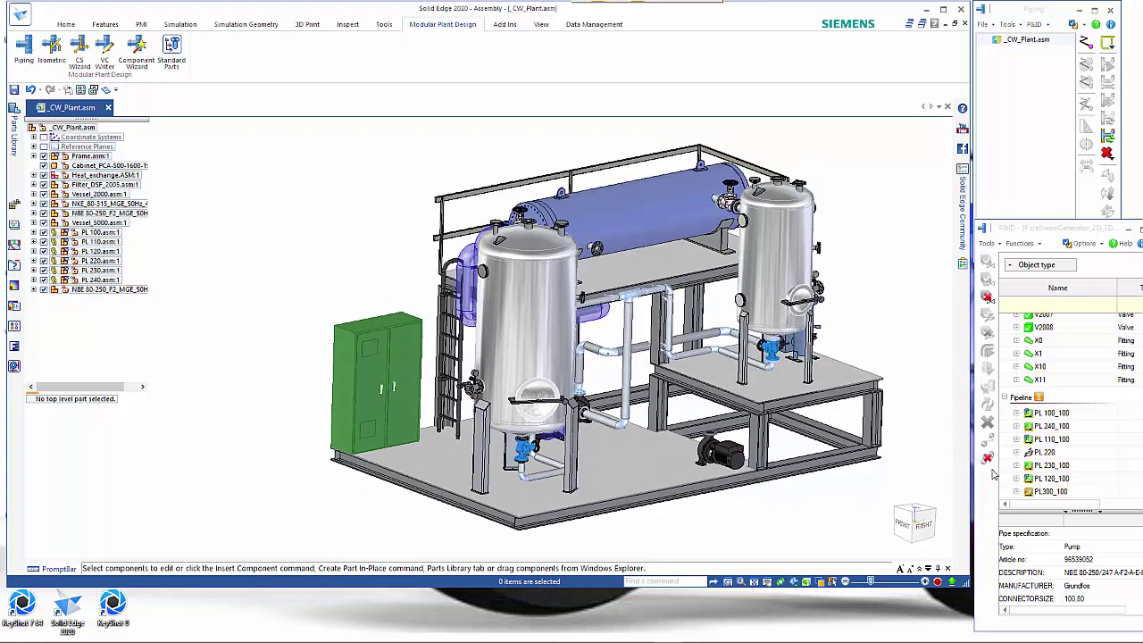
pyautogui.click(1047, 493)
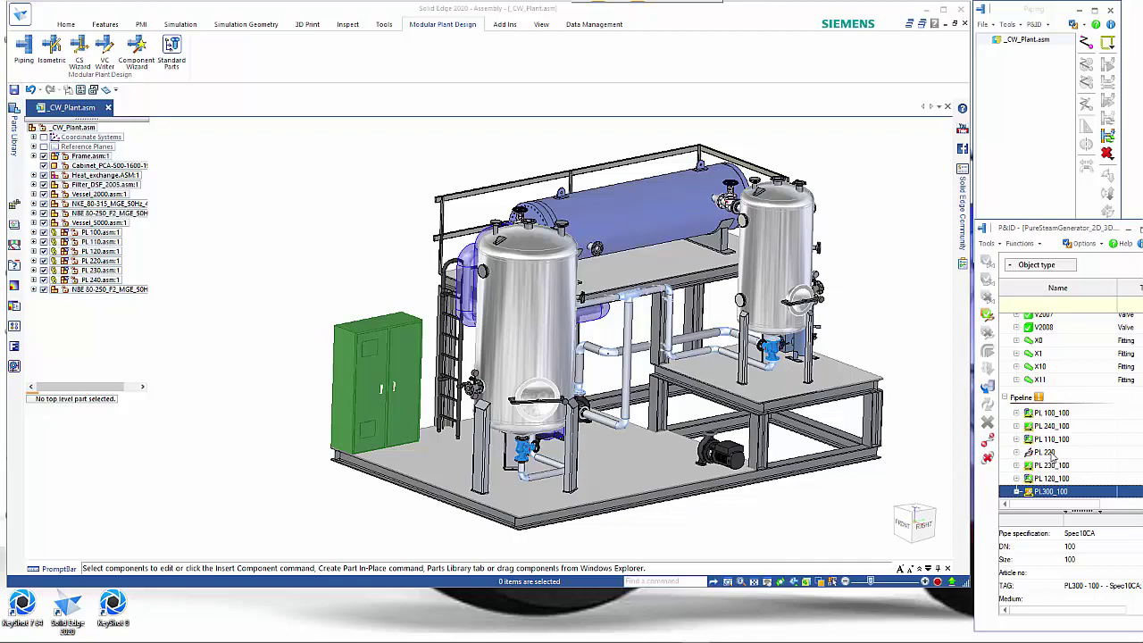
pyautogui.scroll(1, 1052, 456)
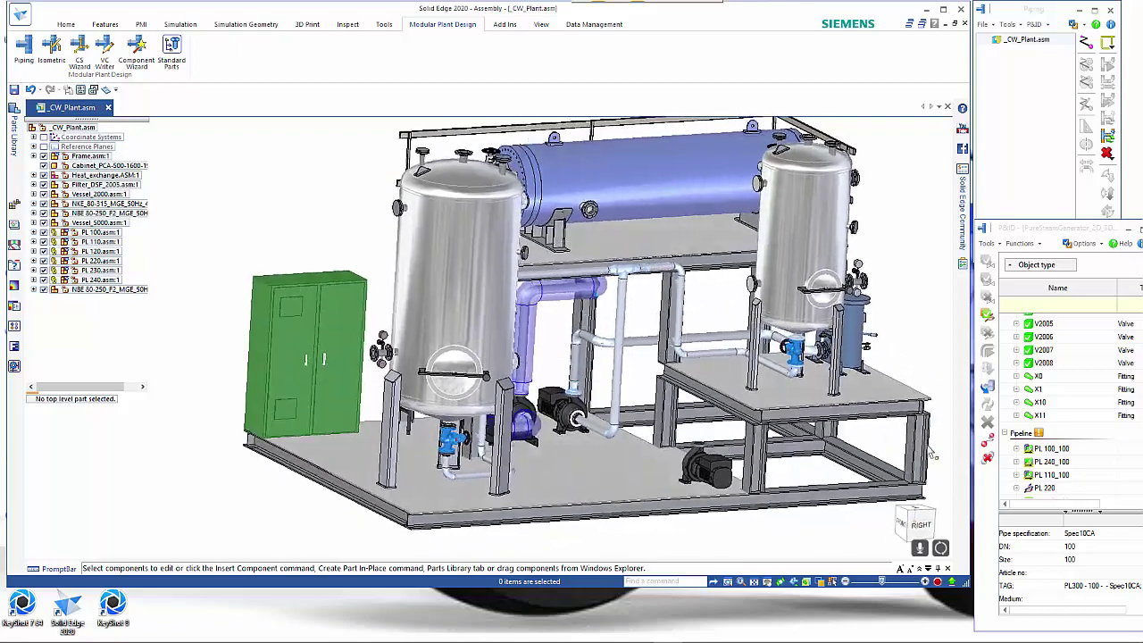
pyautogui.scroll(-1, 1039, 457)
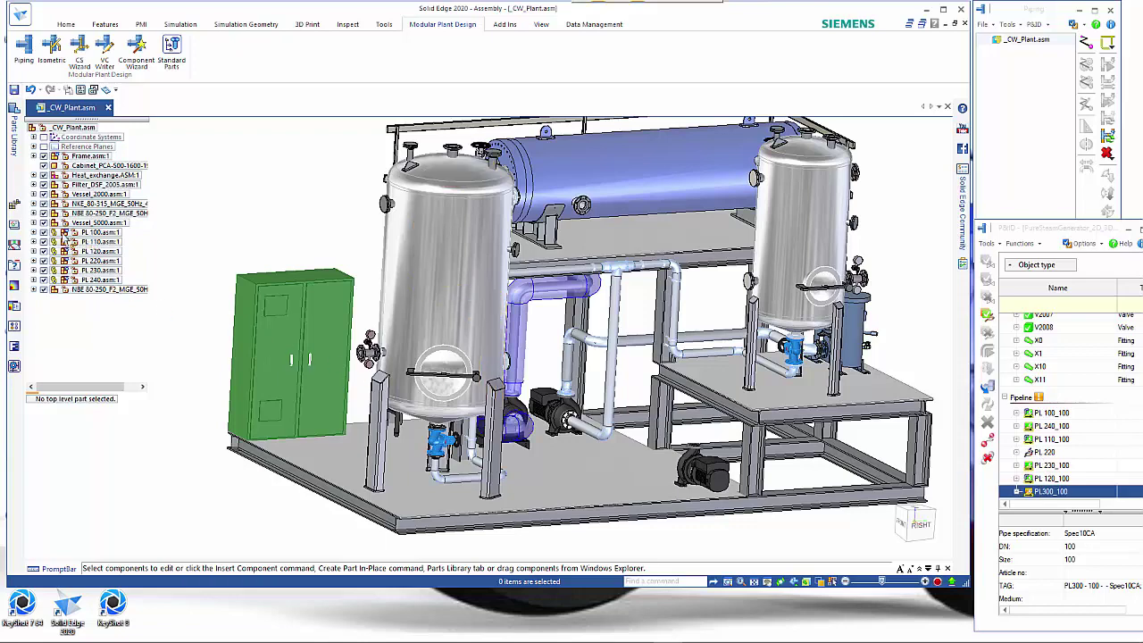
pyautogui.click(33, 232)
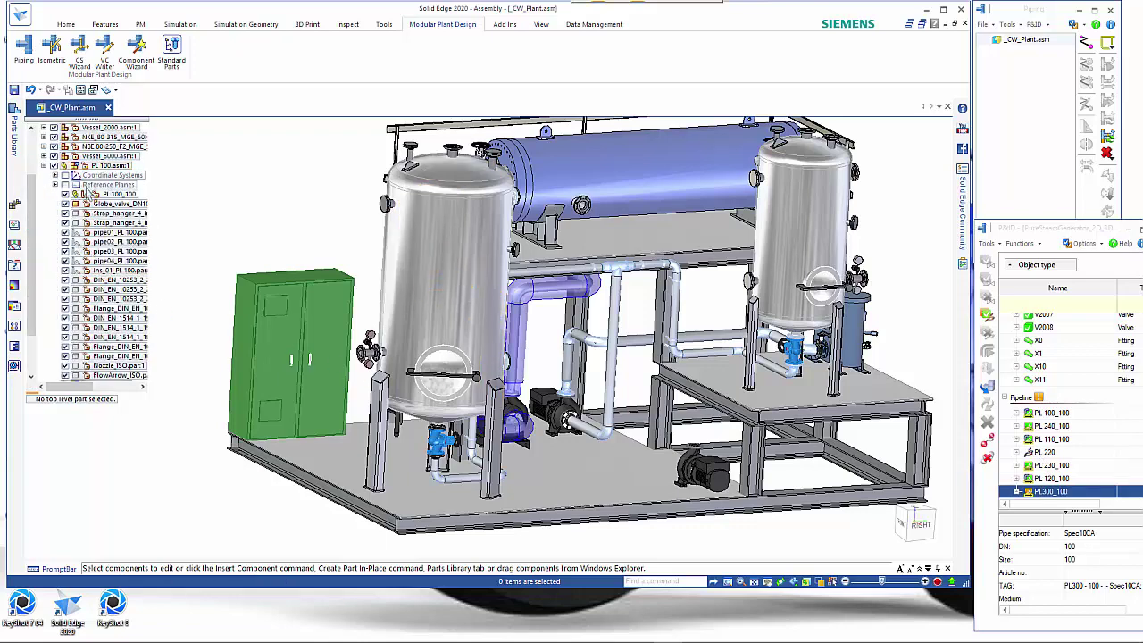
pyautogui.click(43, 165)
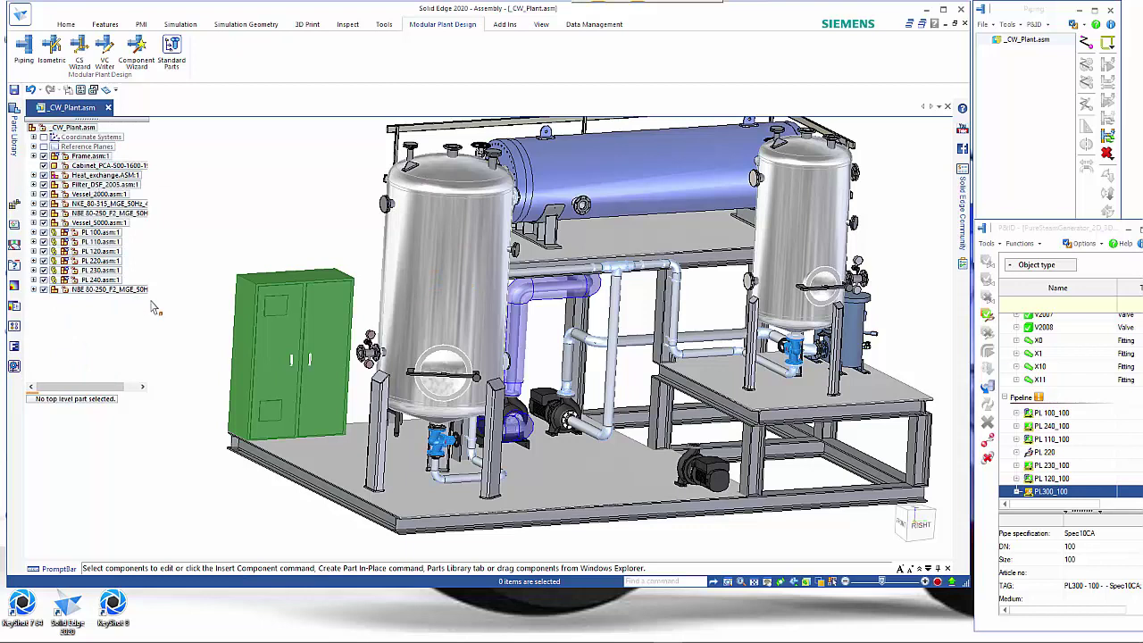
# Create a subassembly for pipeline PL300_100 and open it for in-place editing within the plant assembly.
pyautogui.rightClick(1050, 494)
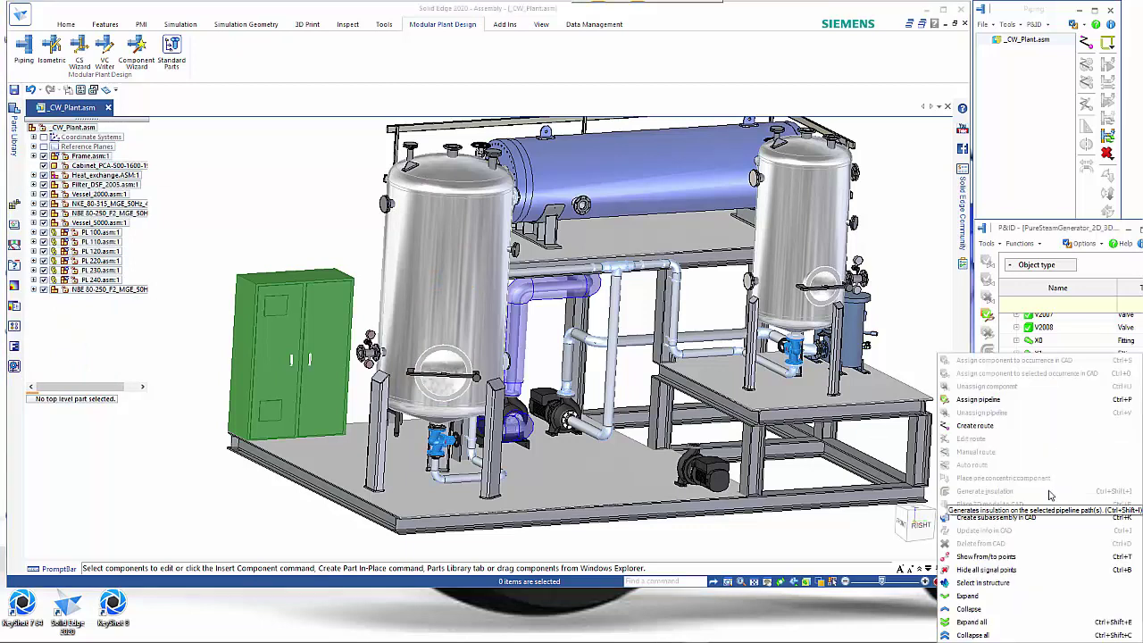
pyautogui.click(996, 517)
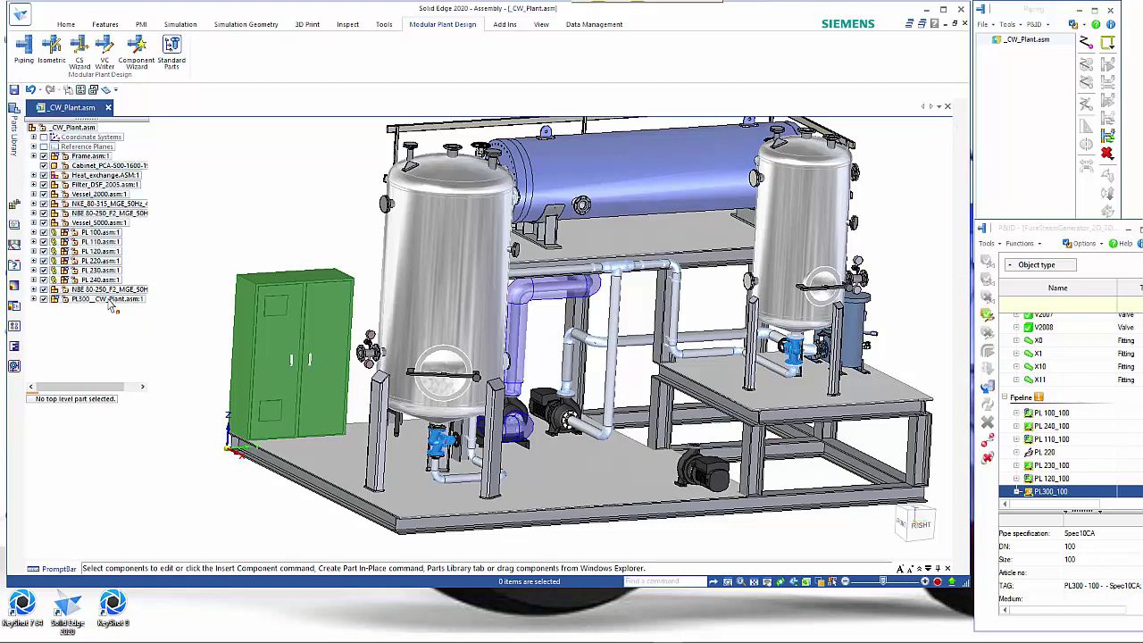
pyautogui.click(113, 301)
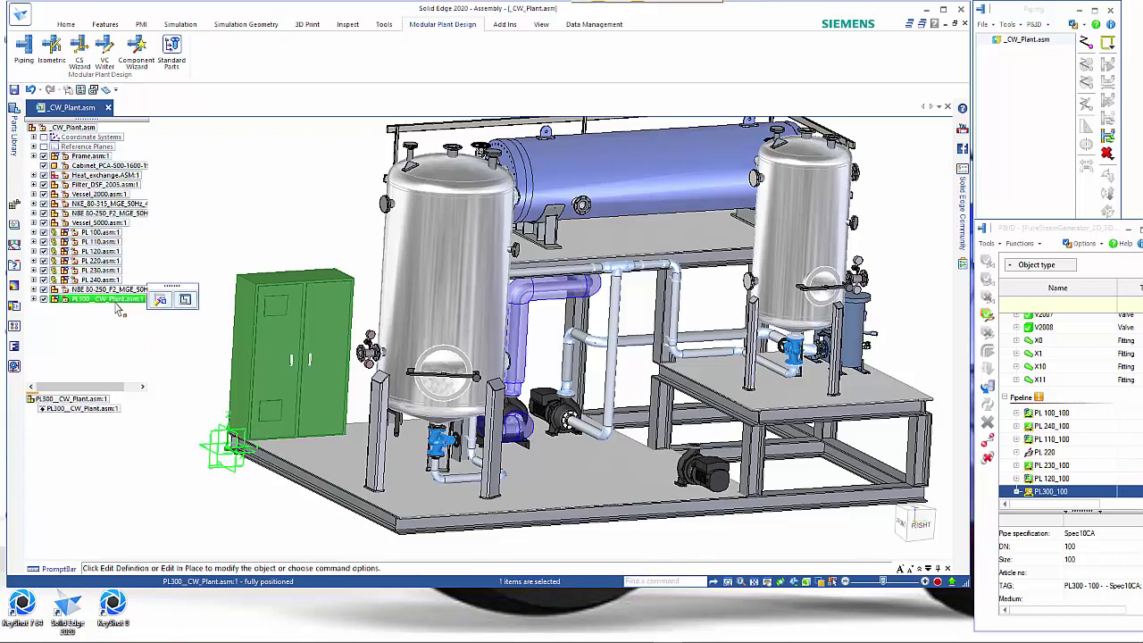
pyautogui.rightClick(113, 302)
pyautogui.click(175, 485)
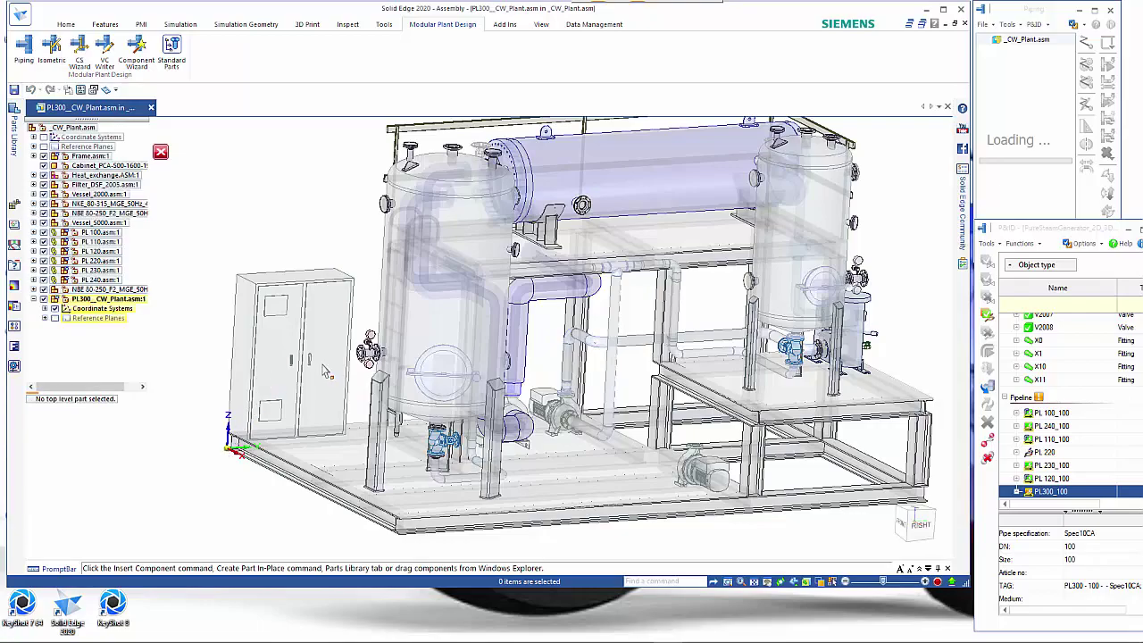
# Open the XpresRoute environment for the PL300 subassembly.
pyautogui.moveTo(437, 388); pyautogui.dragTo(576, 215, button='middle')
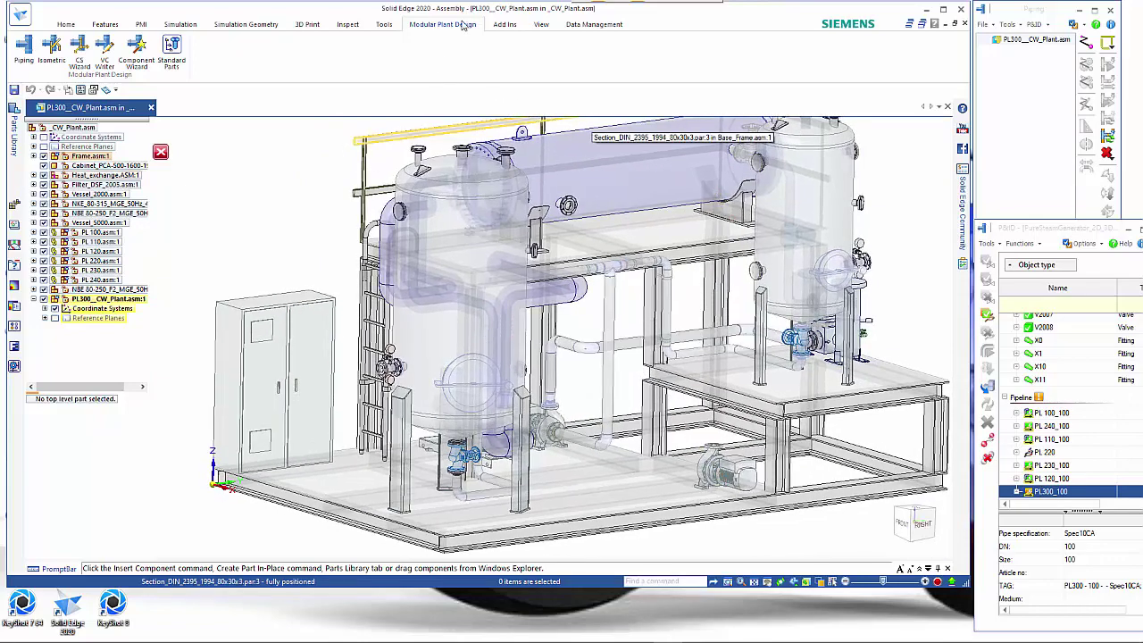
pyautogui.click(384, 25)
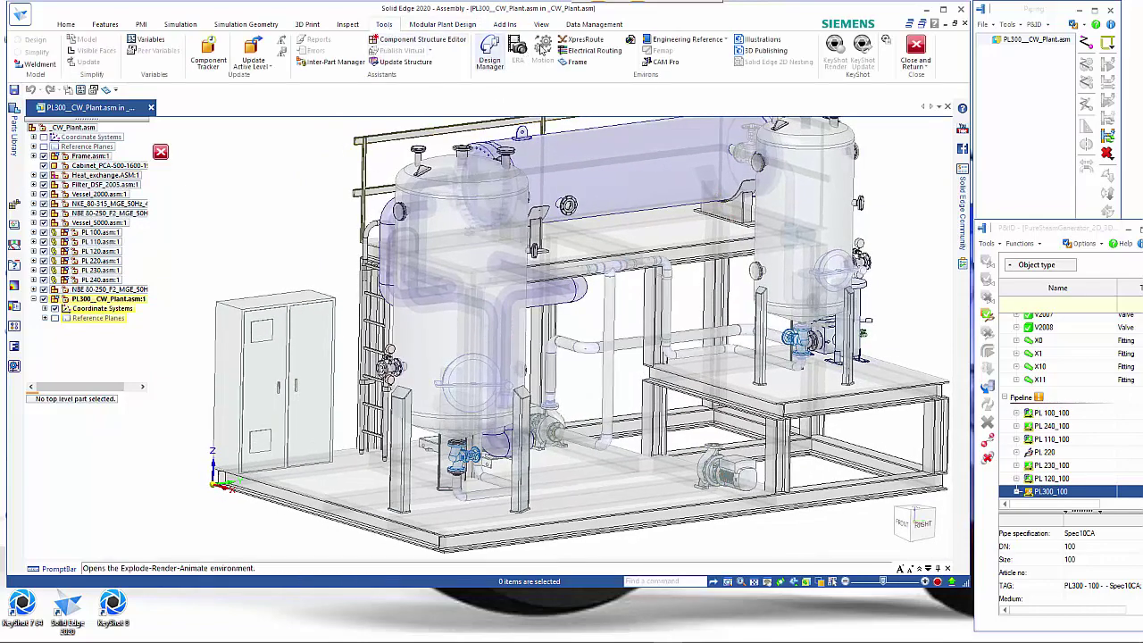
pyautogui.click(581, 45)
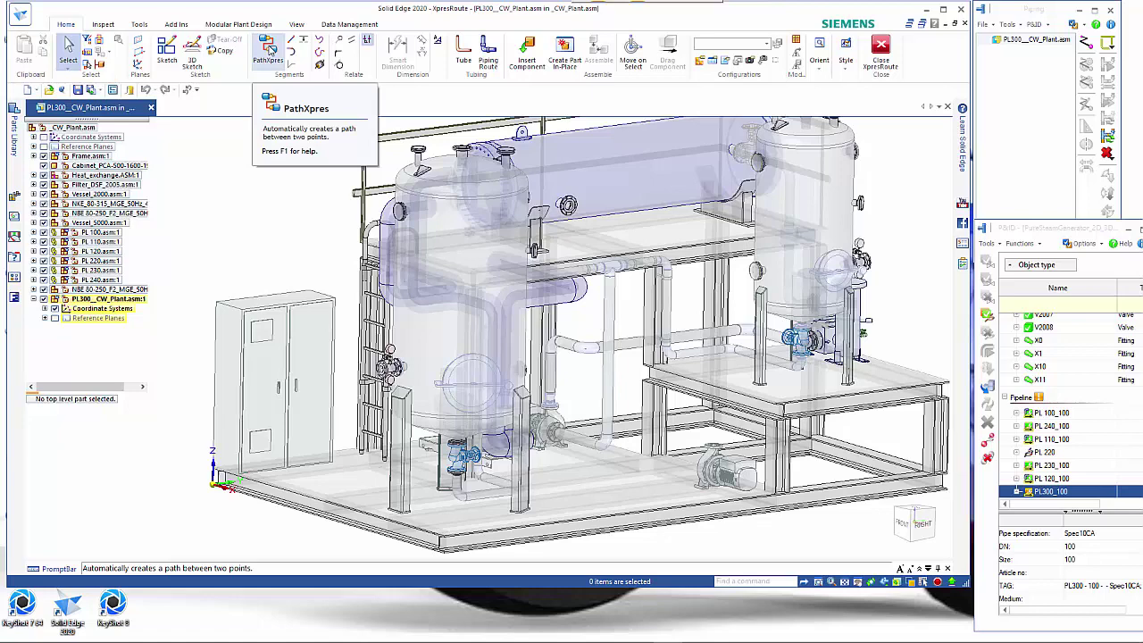
# Start a PathXpres route from the heat exchanger's side nozzle to the flange of the newly placed pump.
pyautogui.click(269, 49)
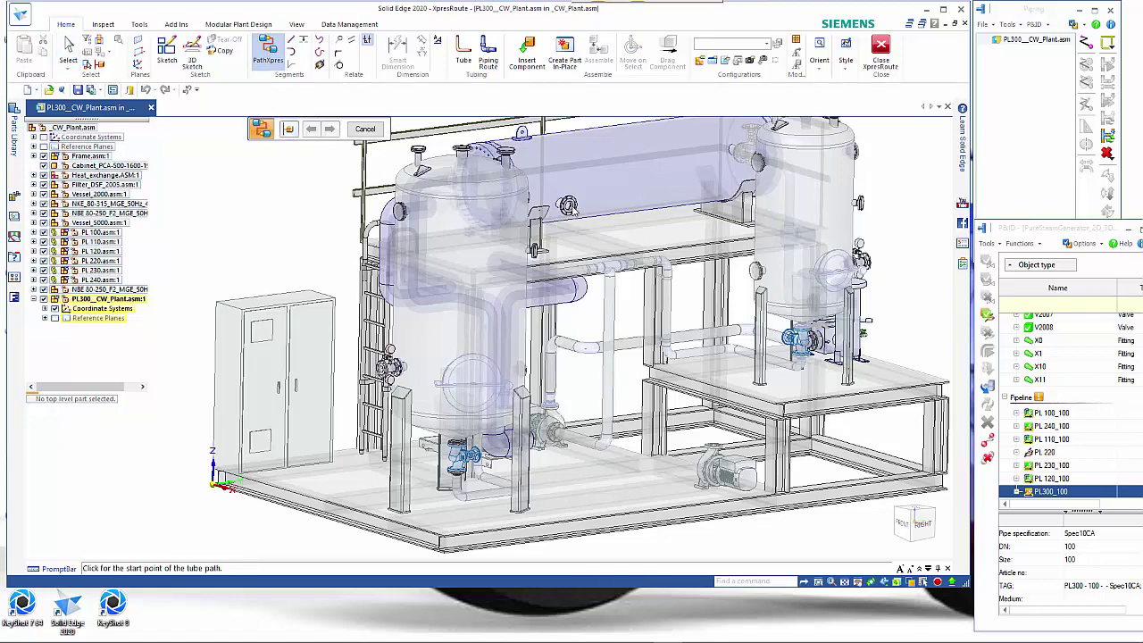
pyautogui.scroll(5, 476, 474)
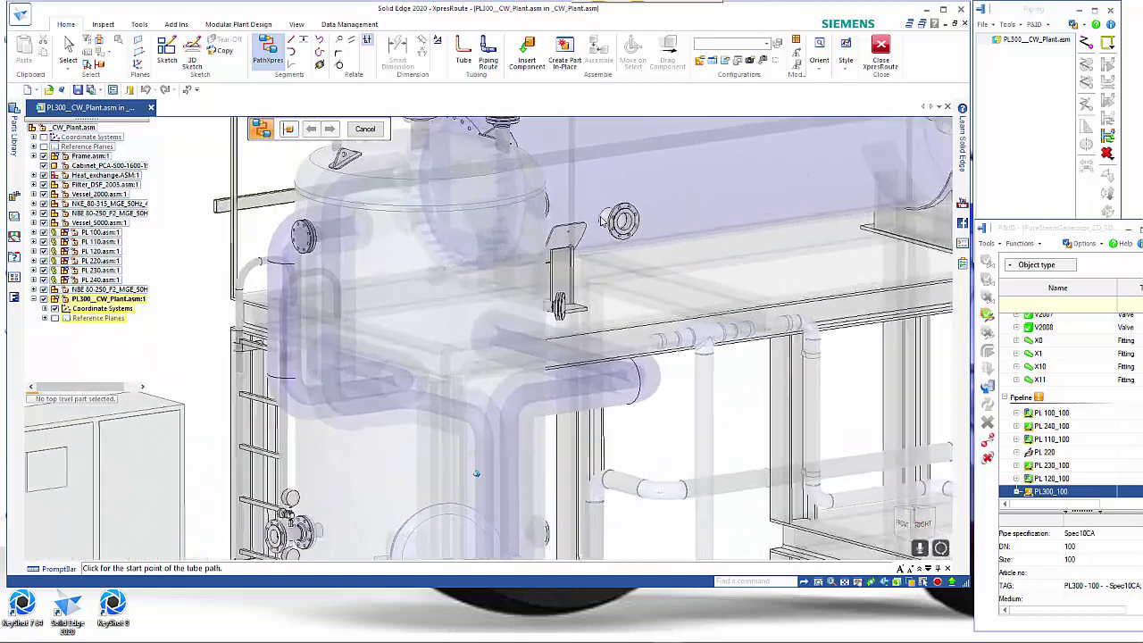
pyautogui.scroll(5, 673, 276)
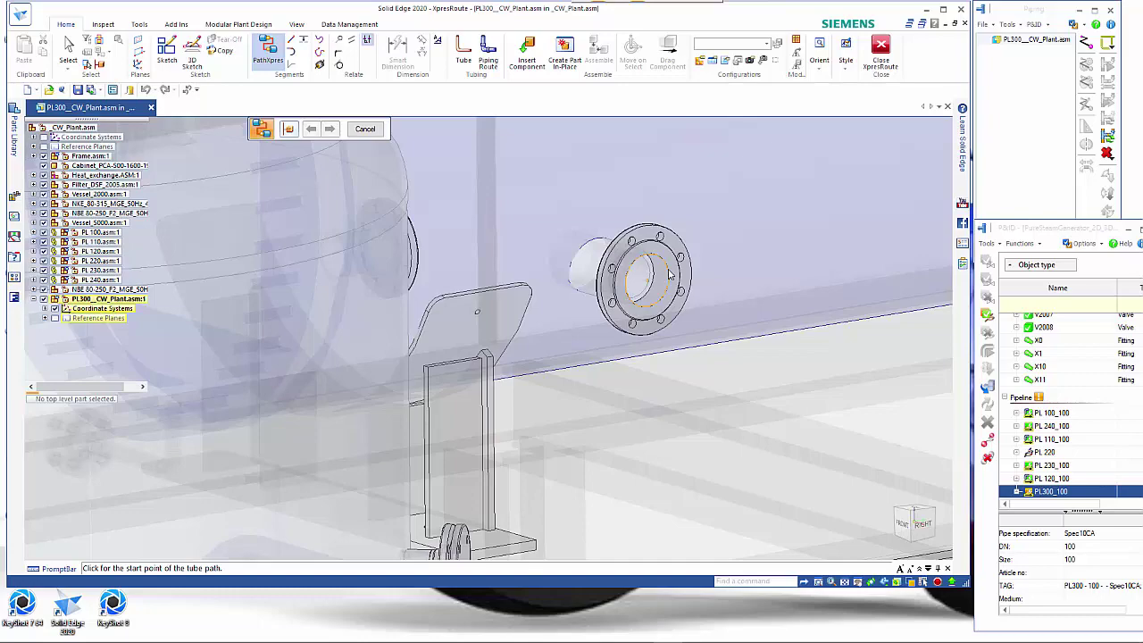
pyautogui.click(672, 275)
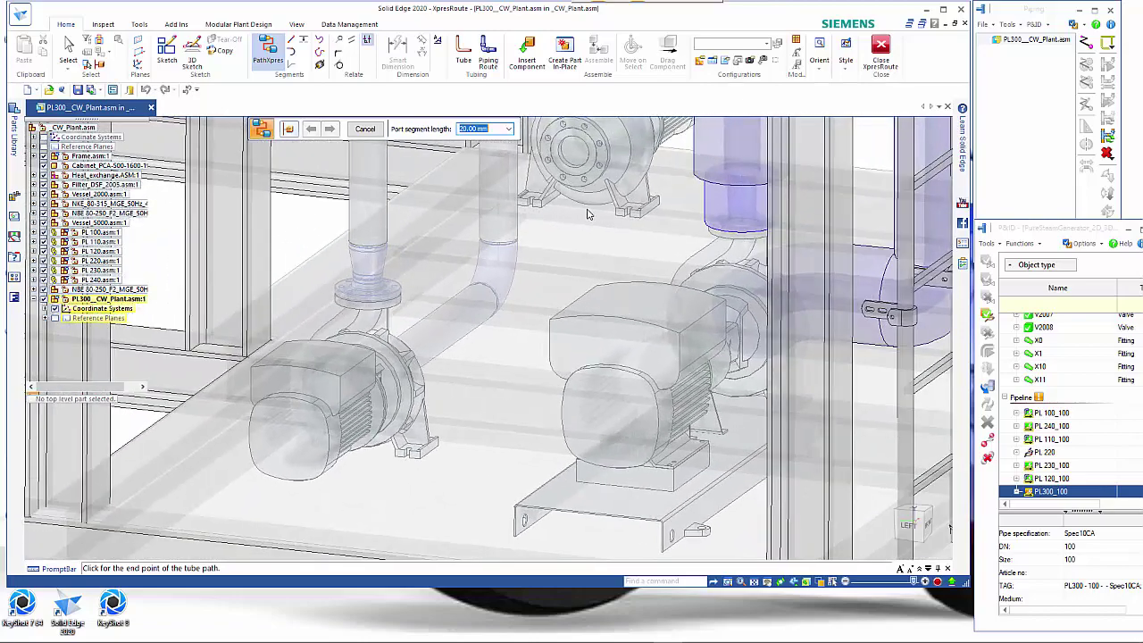
pyautogui.click(572, 168)
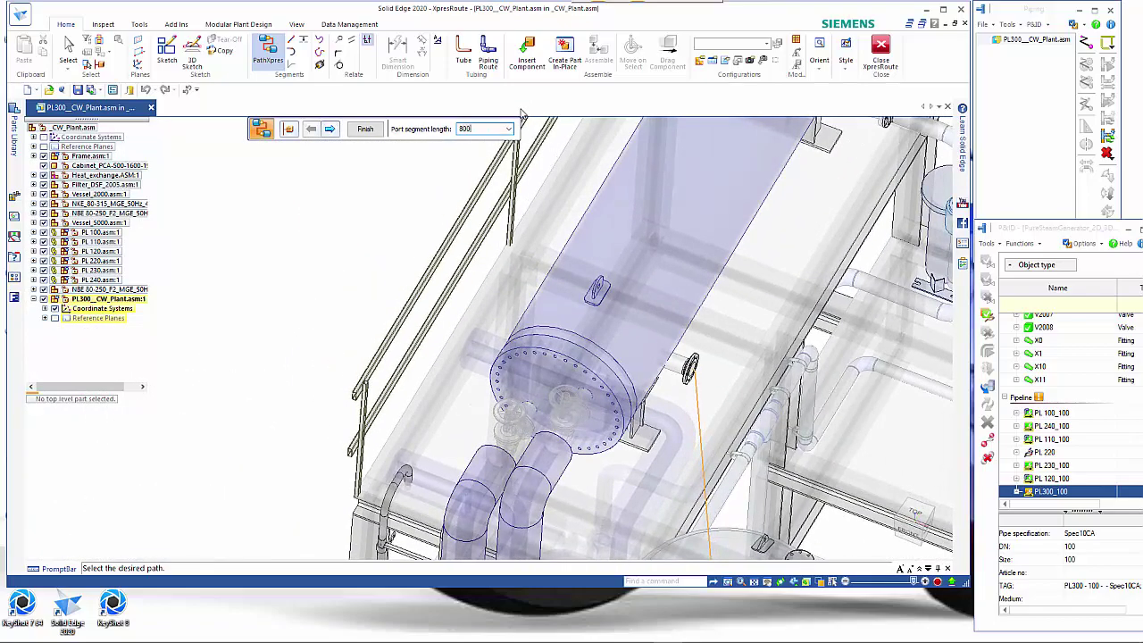
# Set the port segment length to 800 mm and finish the path with the variant that drops vertically right after the nozzle segment.
pyautogui.press('Return')
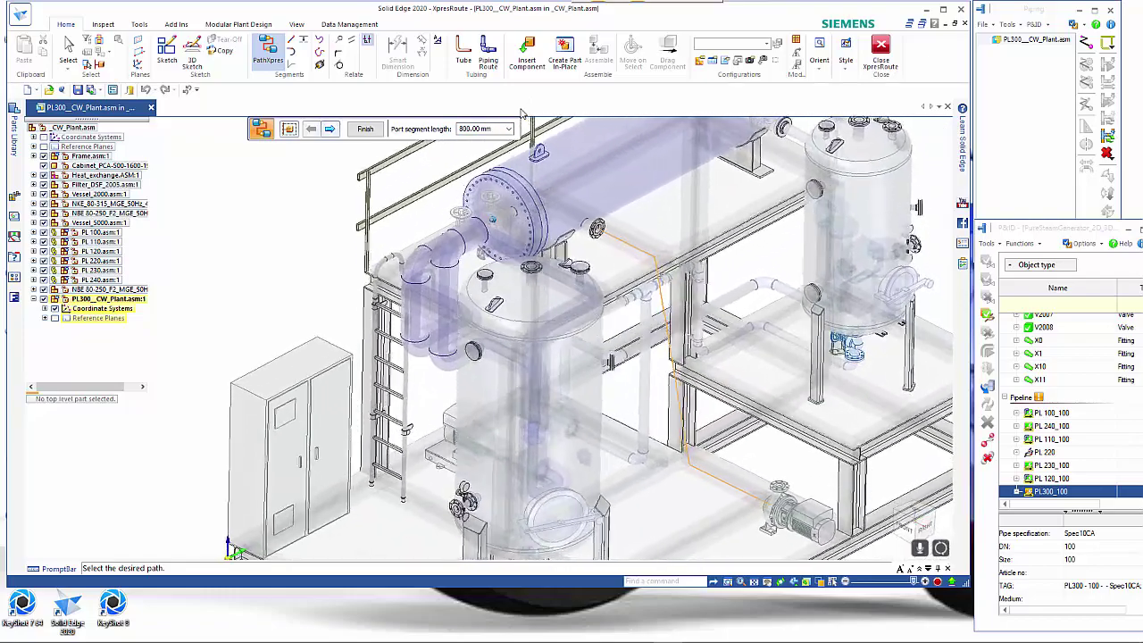
pyautogui.click(332, 131)
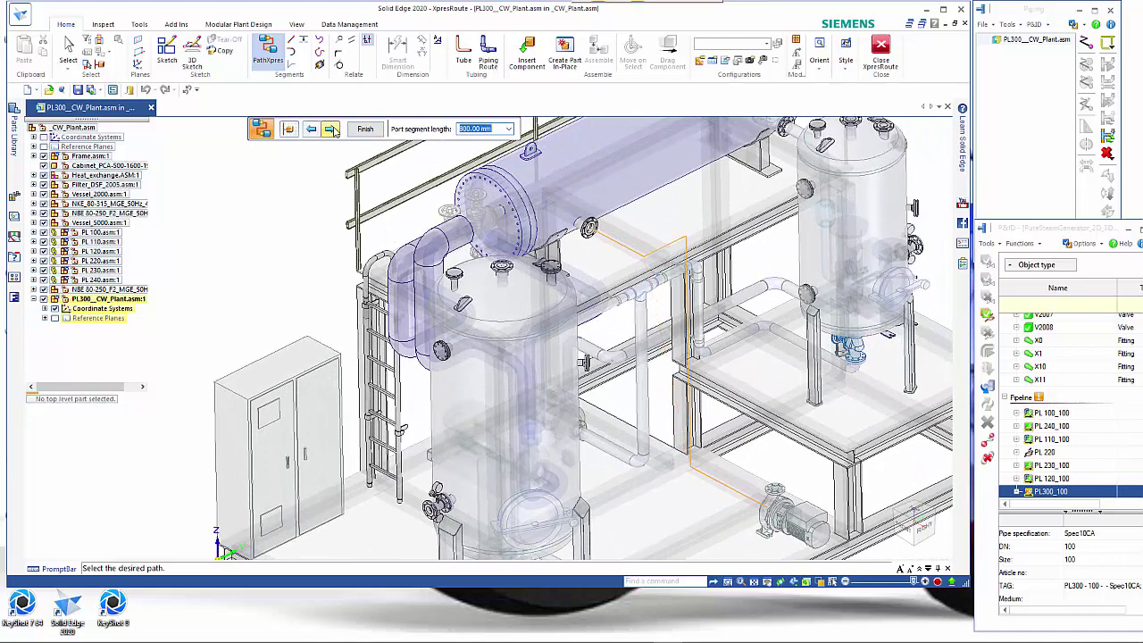
pyautogui.click(332, 130)
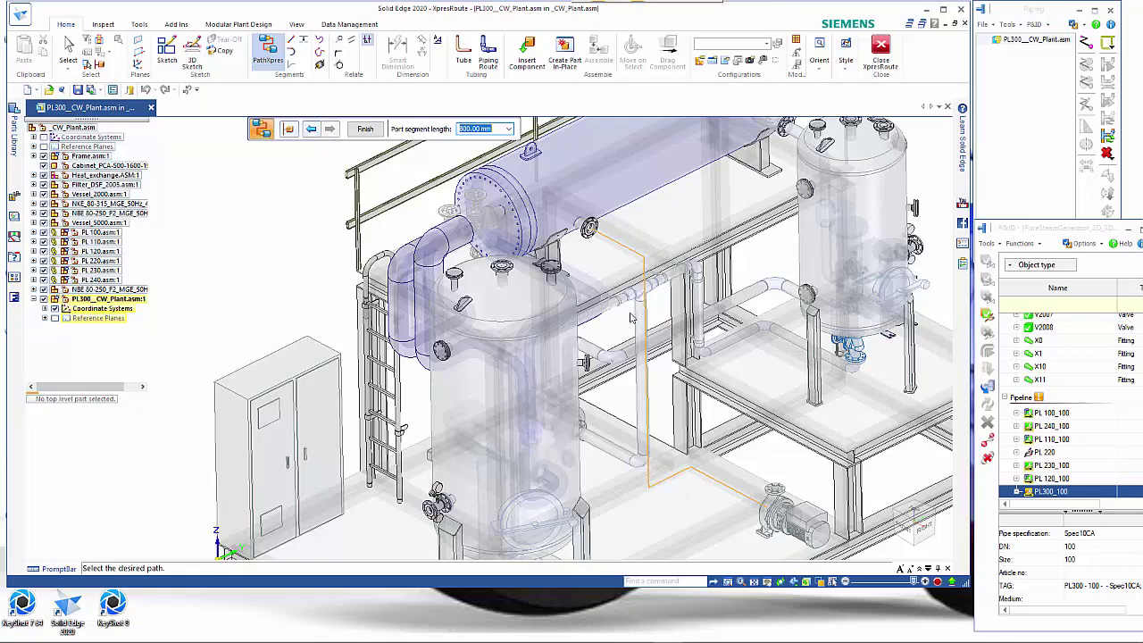
pyautogui.click(366, 129)
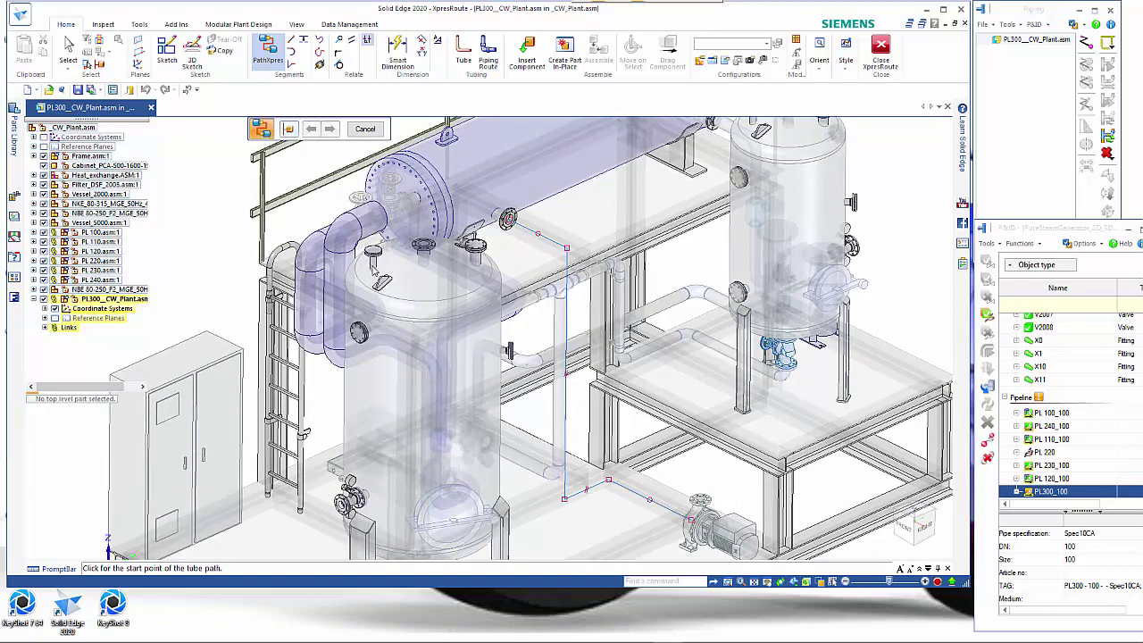
# Create a pipeline path from the finished route in the PL300 assembly and assign P&ID pipeline PL300_100 to it.
pyautogui.click(1006, 41)
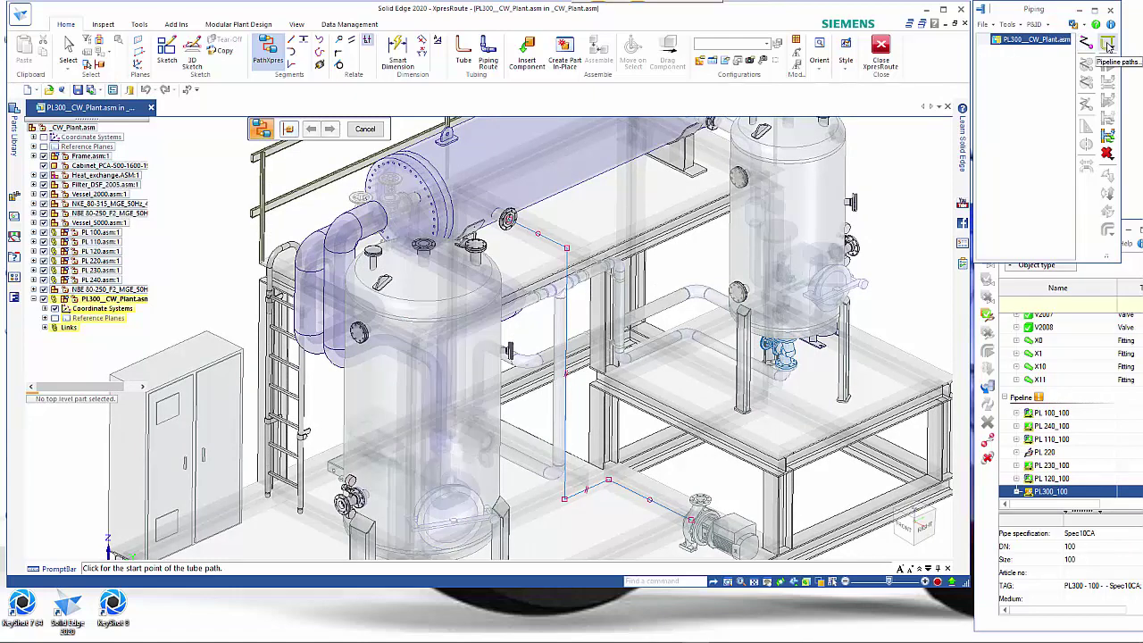
pyautogui.click(1108, 45)
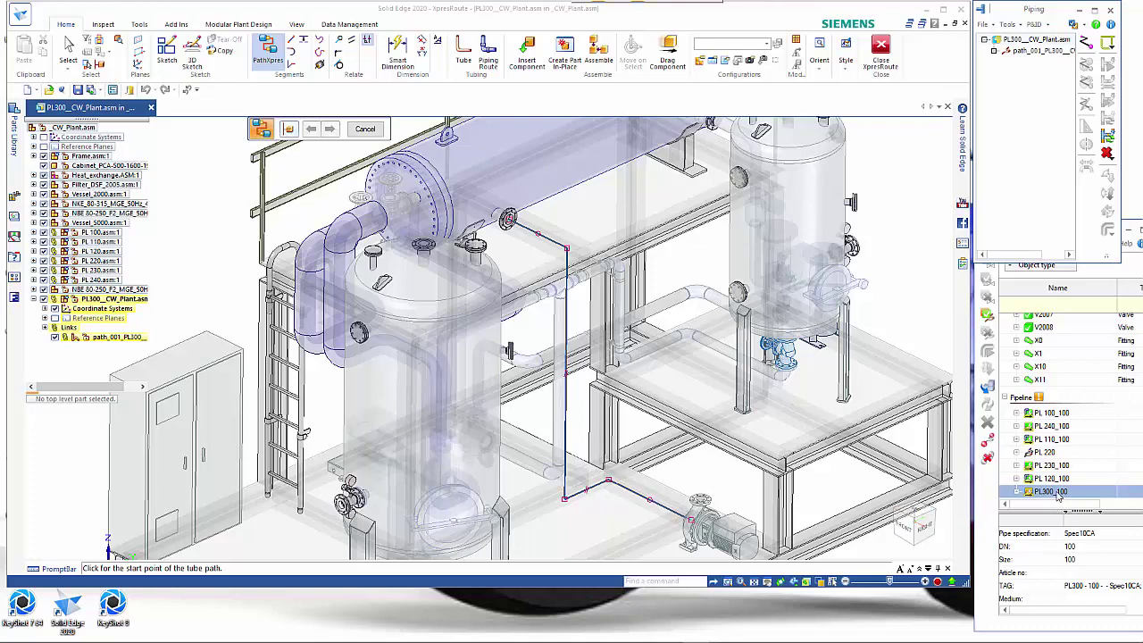
pyautogui.click(1057, 494)
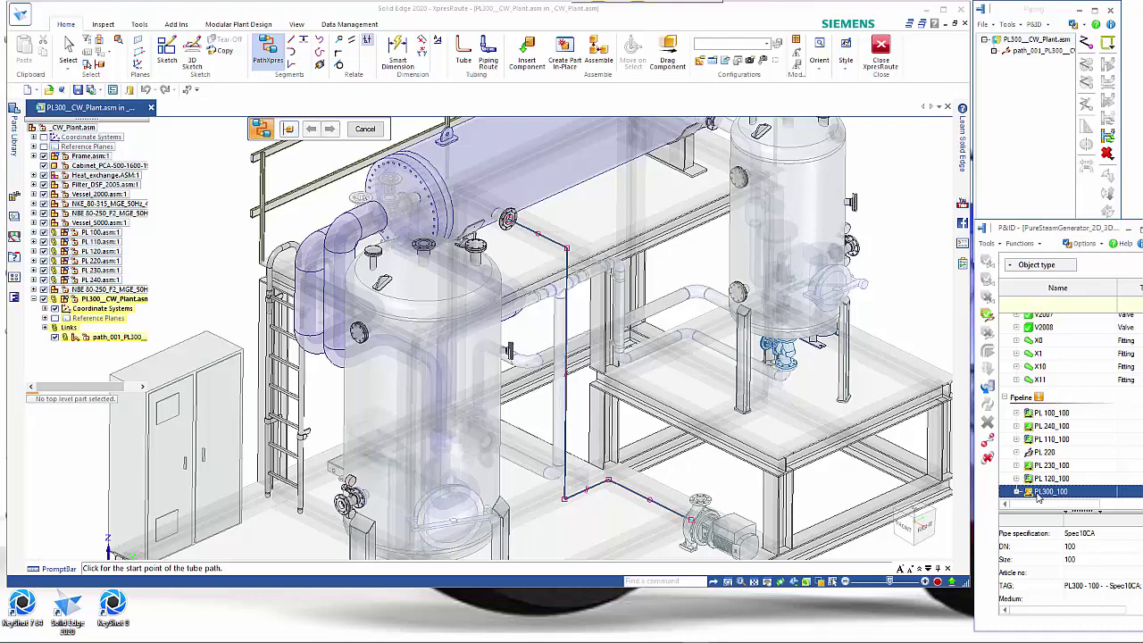
pyautogui.rightClick(1038, 497)
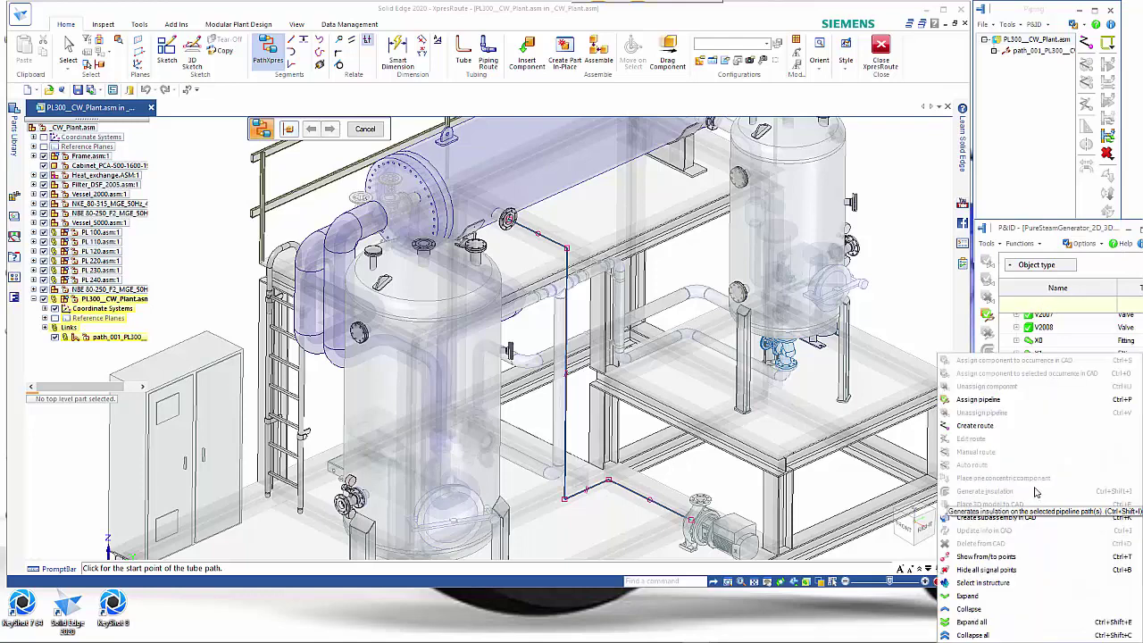
pyautogui.click(979, 400)
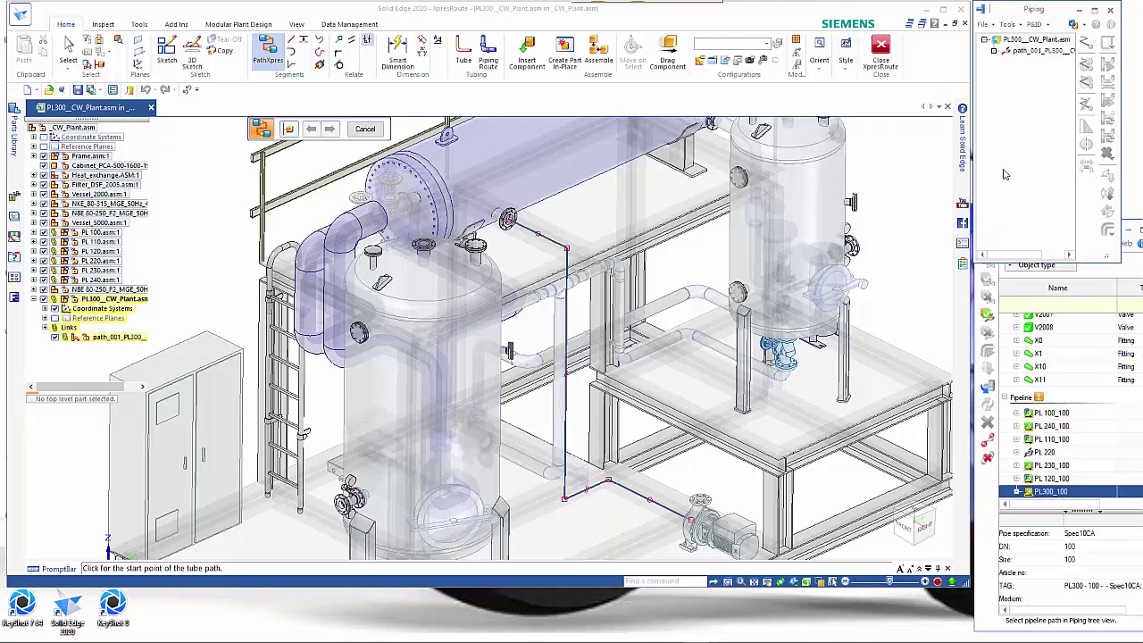
pyautogui.click(1015, 52)
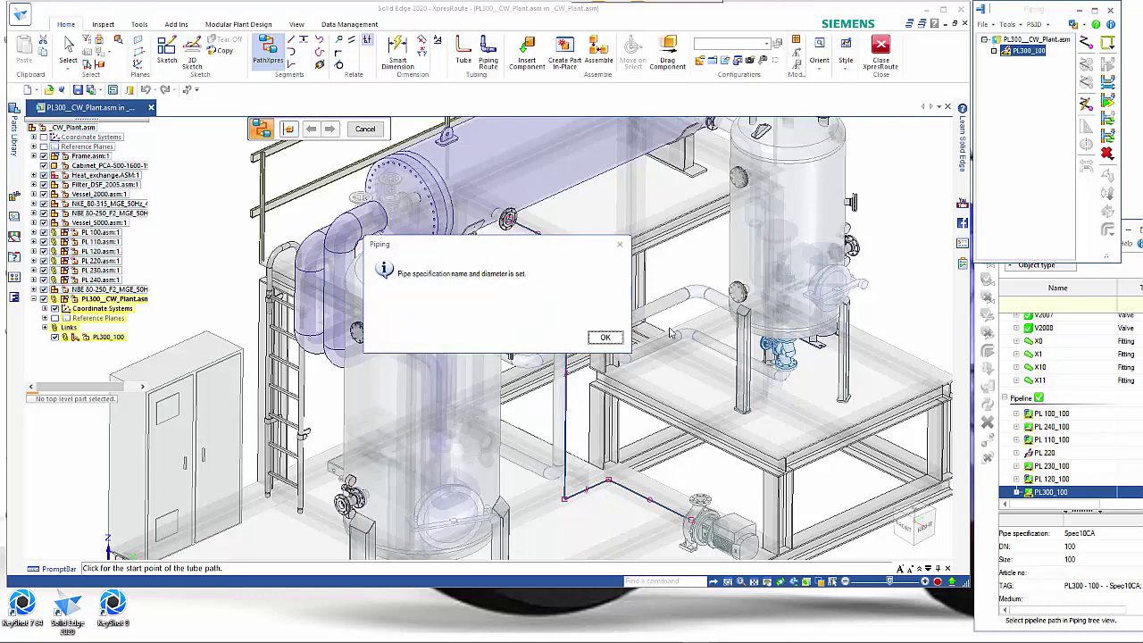
pyautogui.click(602, 337)
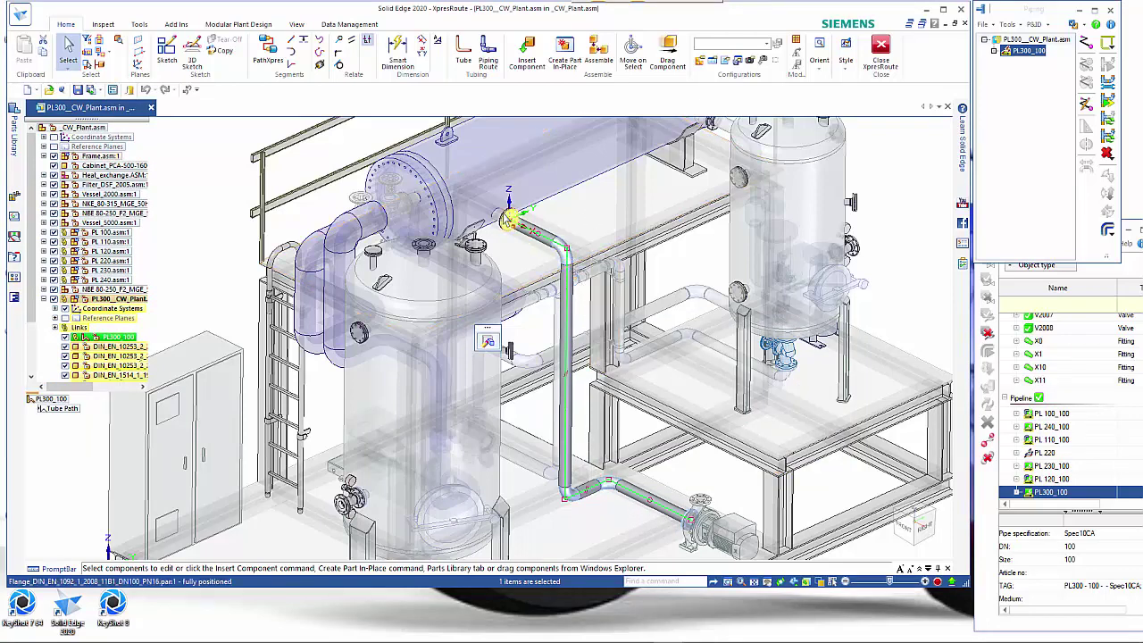
# Delete the pipe flange of PL300_100 that meets the heat exchanger's side nozzle, keeping the gasket.
pyautogui.scroll(3, 507, 227)
pyautogui.scroll(4, 507, 228)
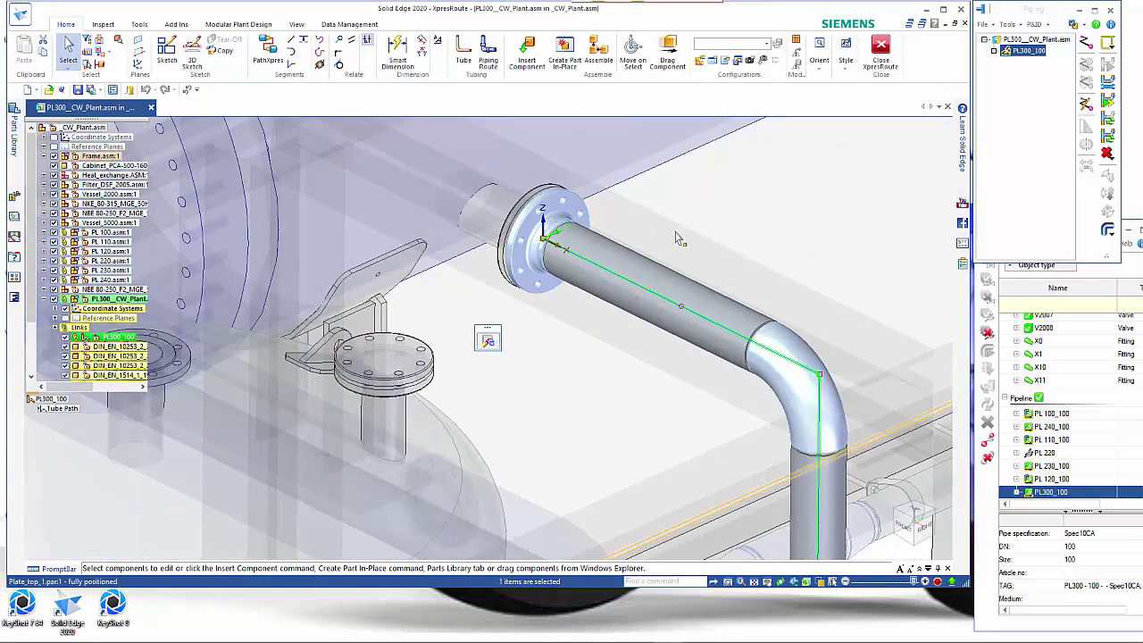
pyautogui.click(583, 217)
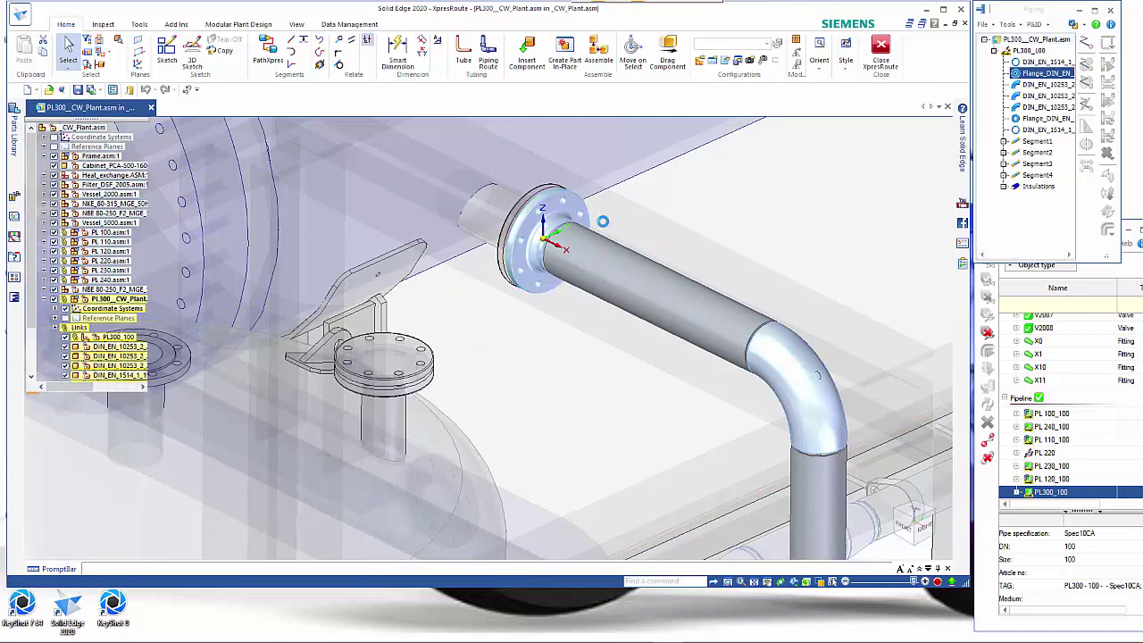
pyautogui.scroll(-2, 616, 256)
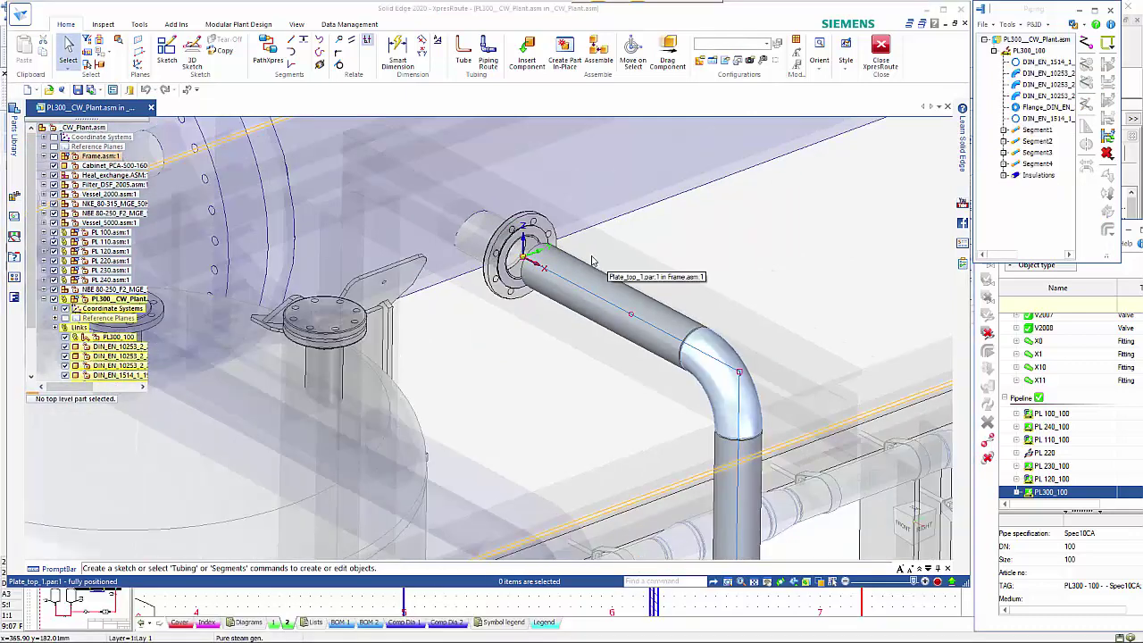
# Locate valve GV300 among the P&ID components and exit the XpresRoute environment back to the PL300 subassembly.
pyautogui.scroll(4, 1084, 385)
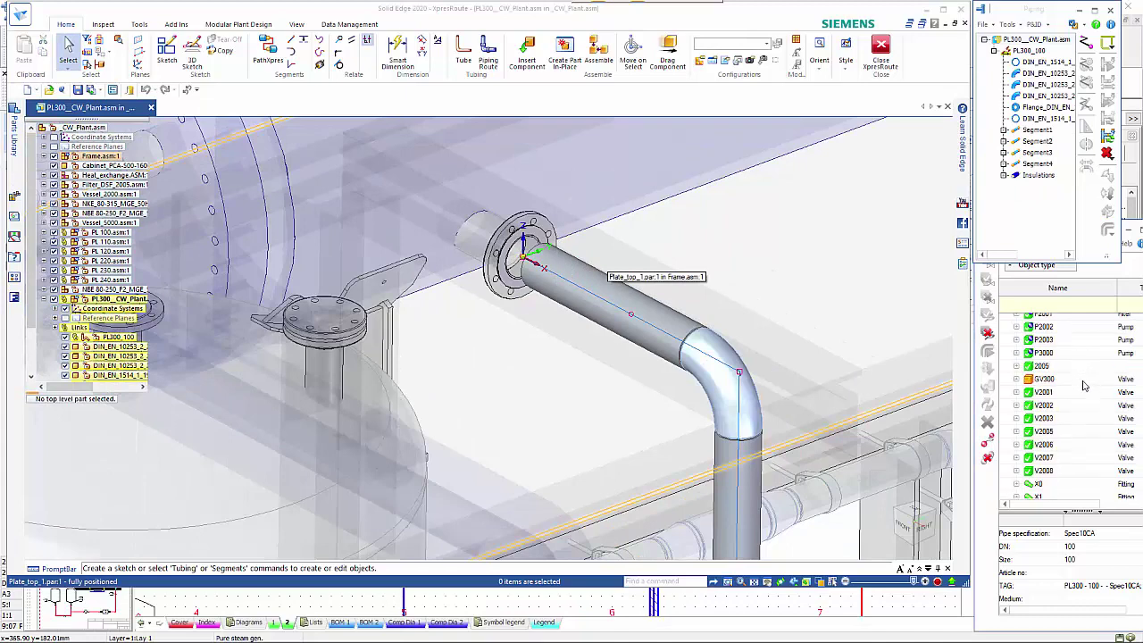
pyautogui.rightClick(1041, 385)
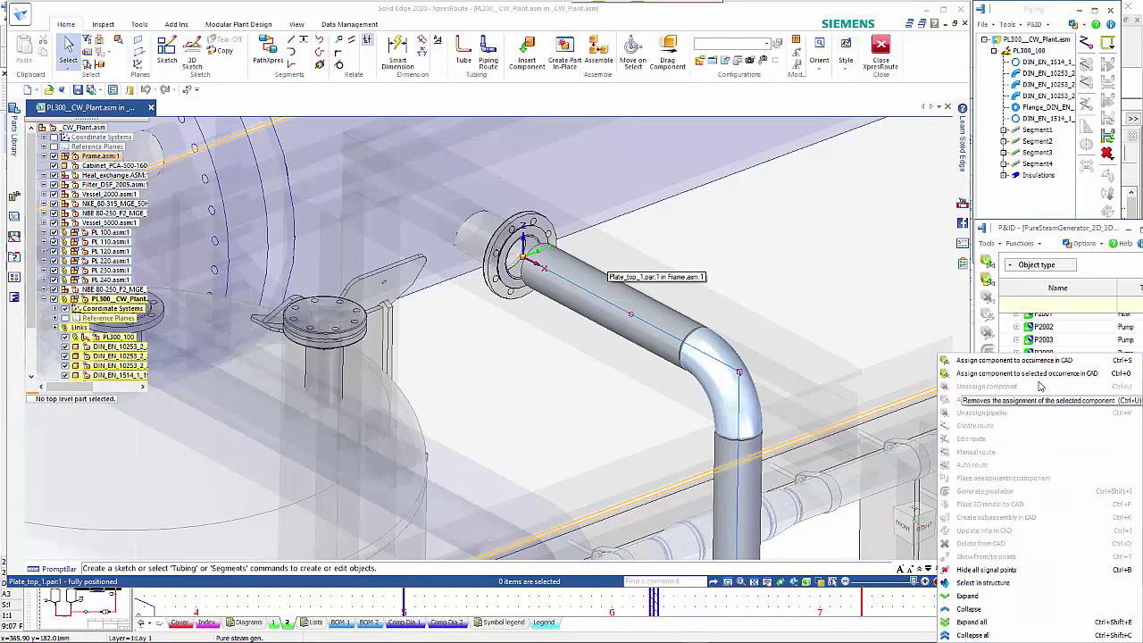
pyautogui.click(890, 252)
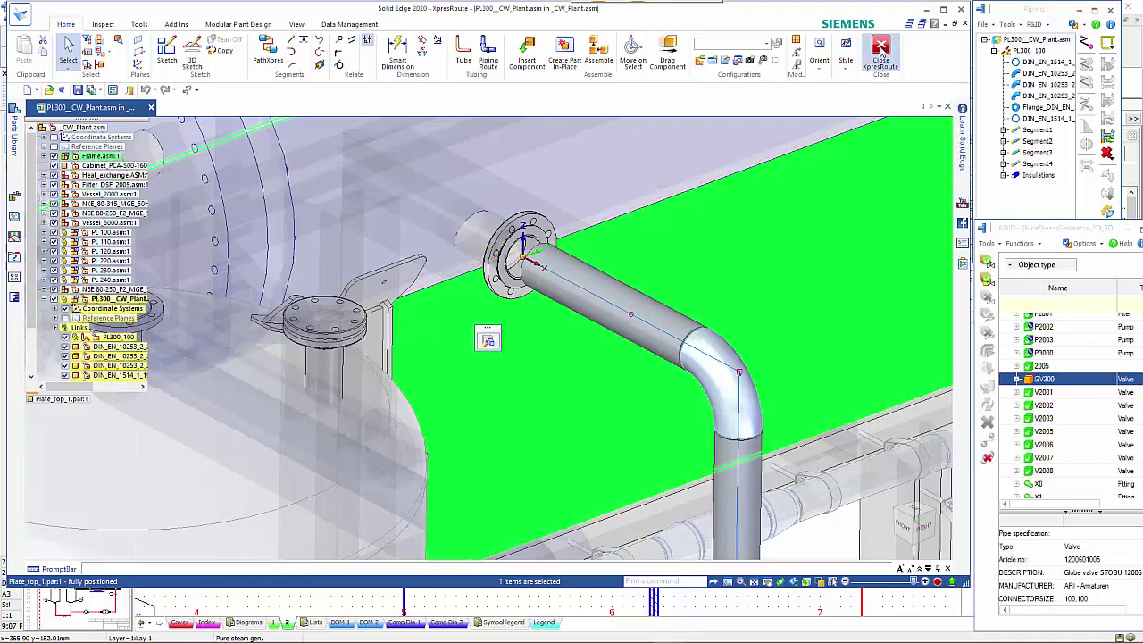
pyautogui.press('Escape')
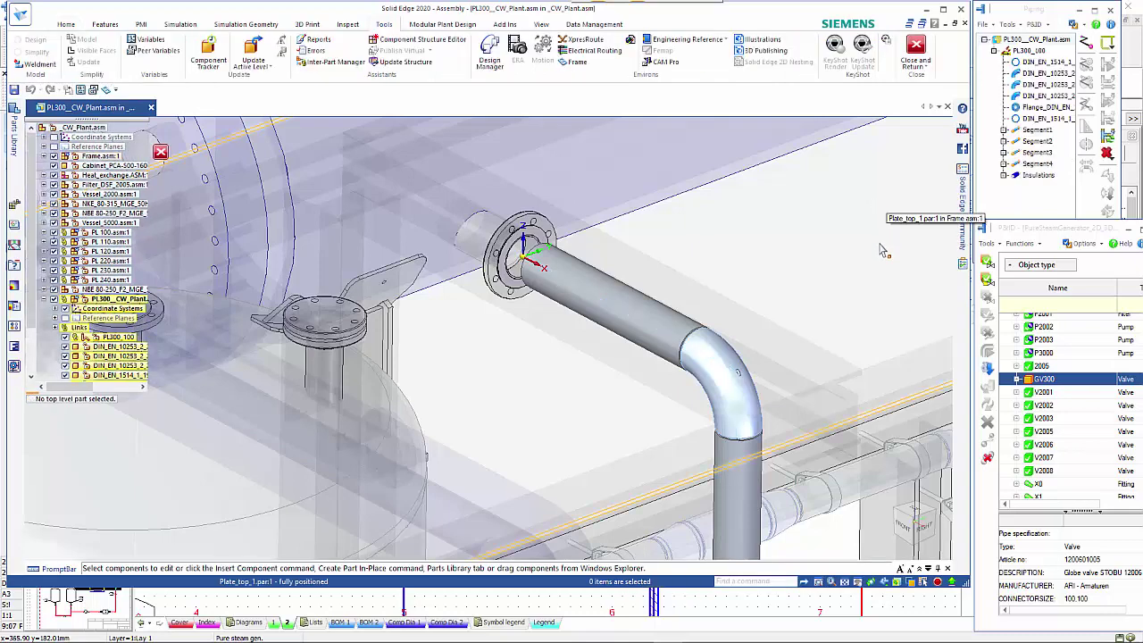
# Place the 3D model of valve GV300 against the gasket at the heat exchanger nozzle, aligned with the pipe and its handwheel pointing up.
pyautogui.rightClick(1038, 381)
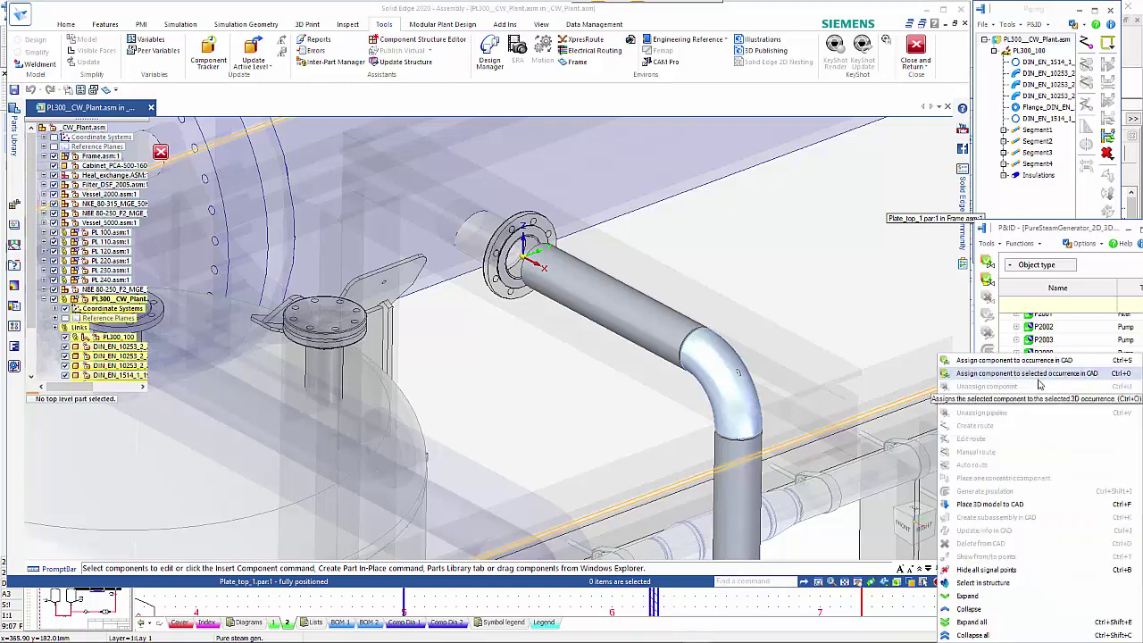
pyautogui.click(998, 505)
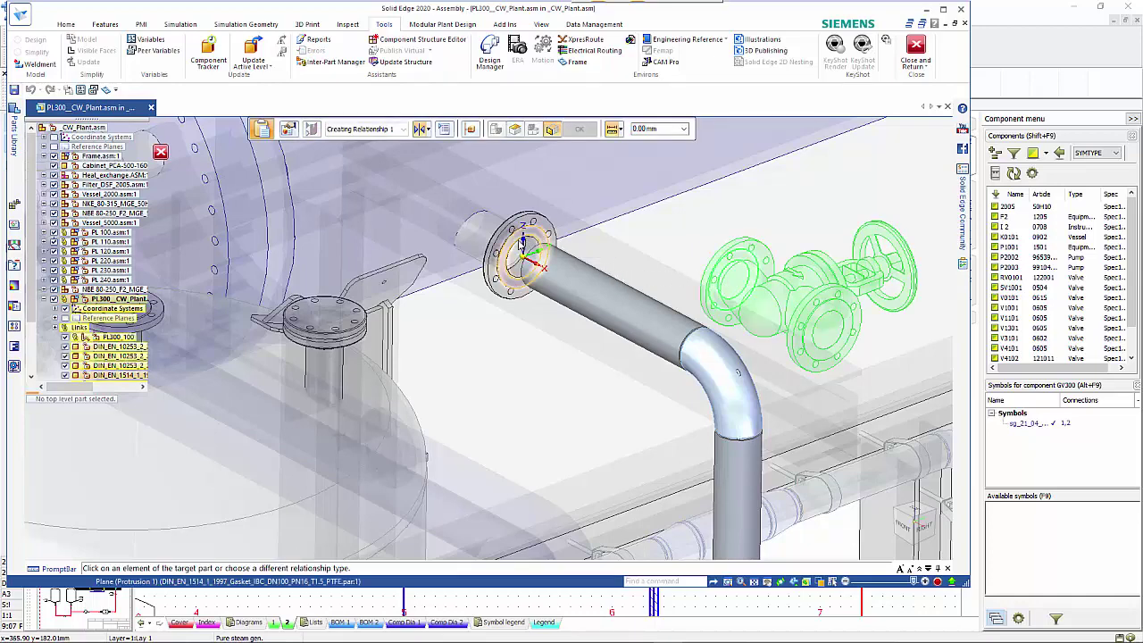
pyautogui.click(522, 246)
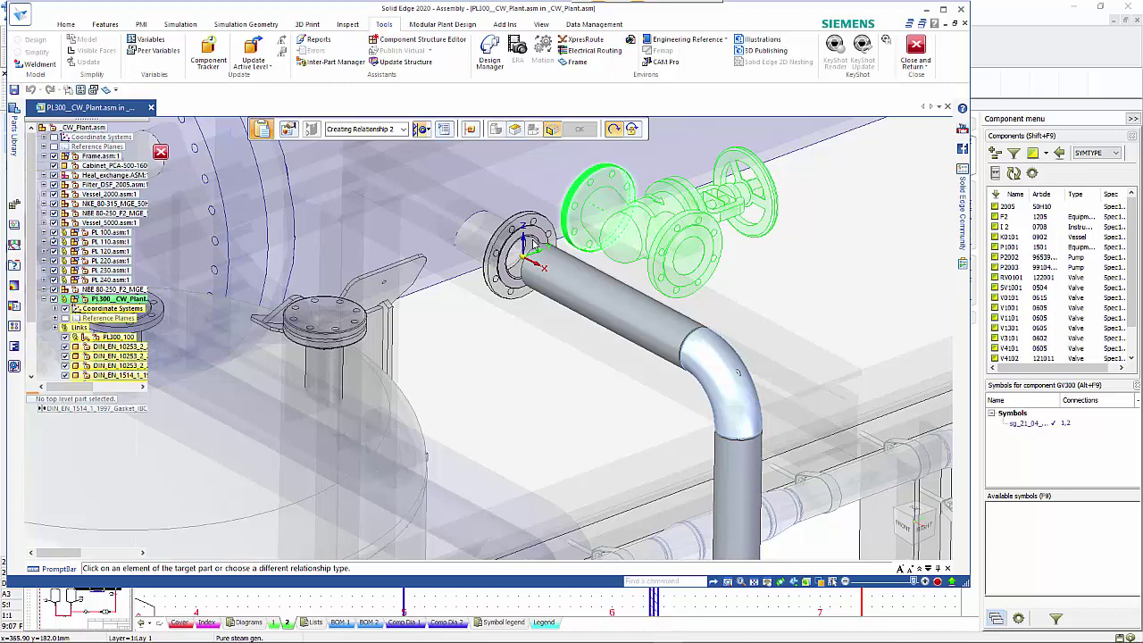
pyautogui.click(529, 247)
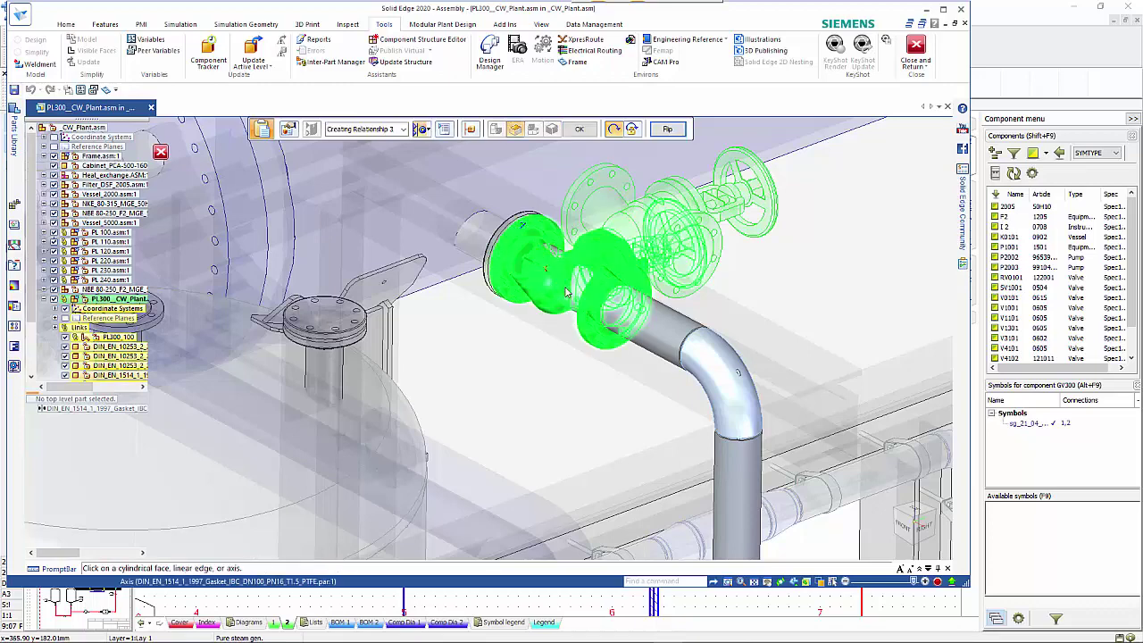
pyautogui.click(598, 247)
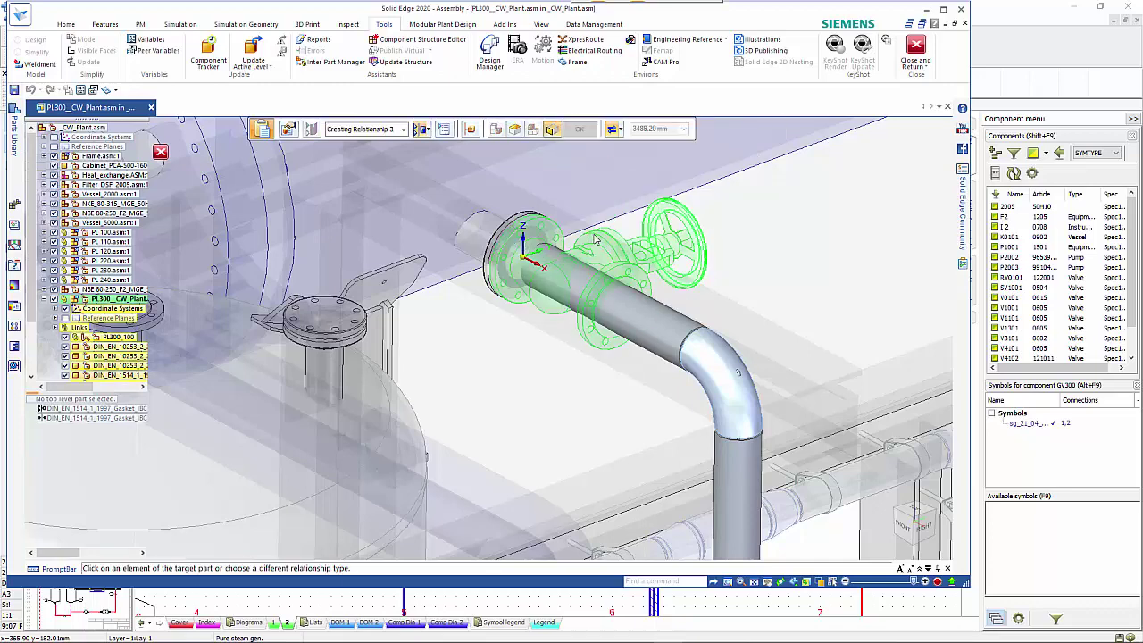
pyautogui.click(552, 266)
pyautogui.click(553, 268)
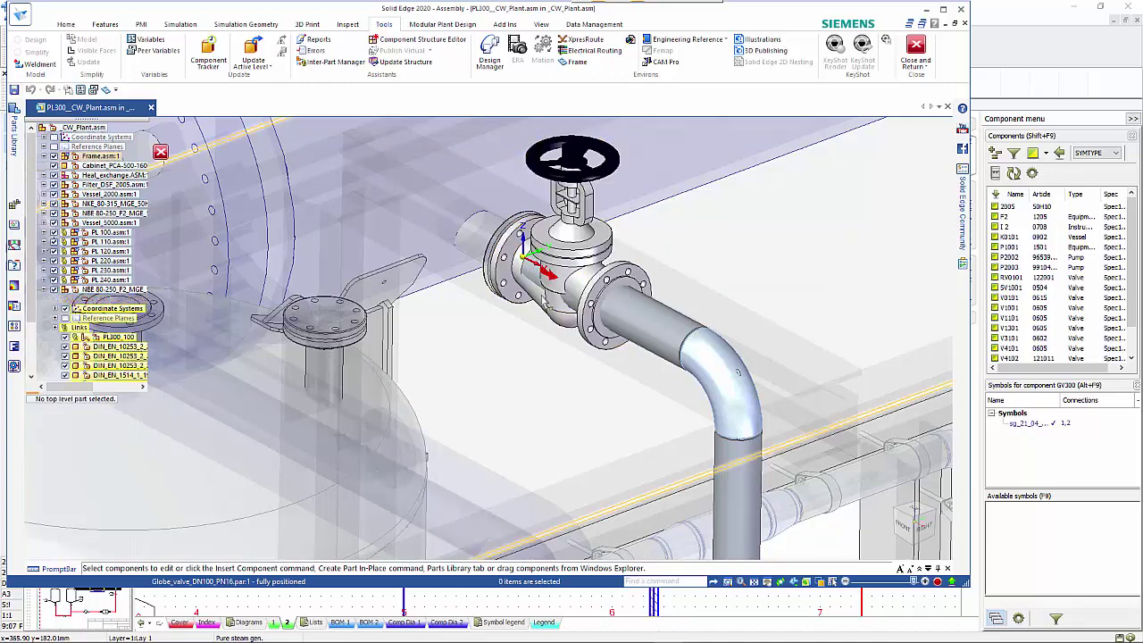
pyautogui.click(657, 336)
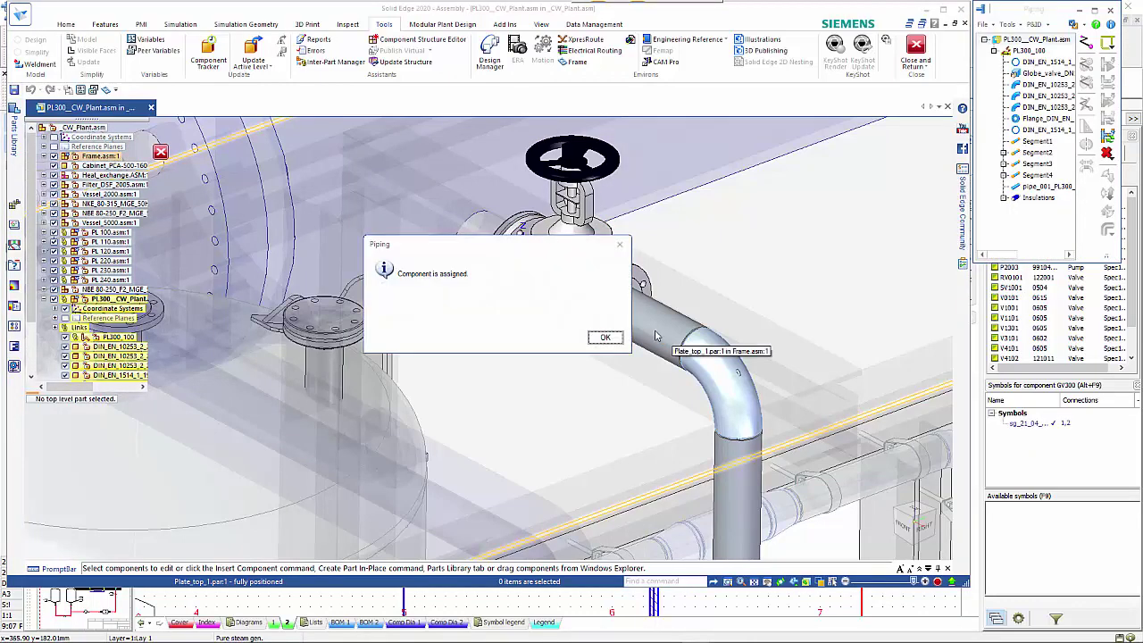
pyautogui.click(606, 338)
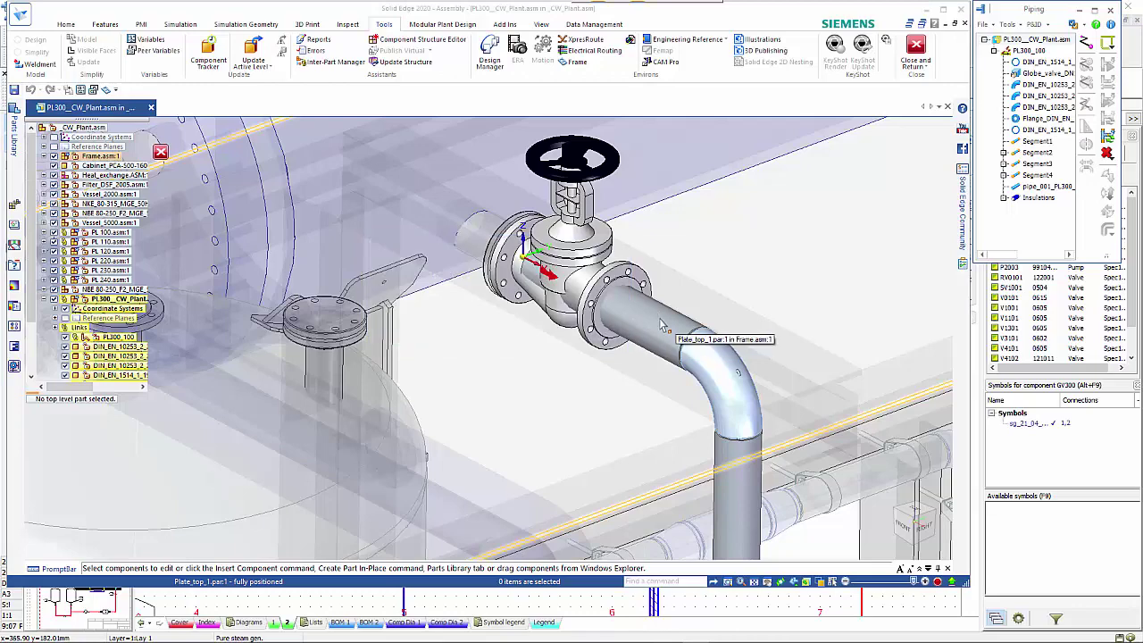
# Recalculate pipeline PL300_100 to fit the inserted valve.
pyautogui.click(1029, 51)
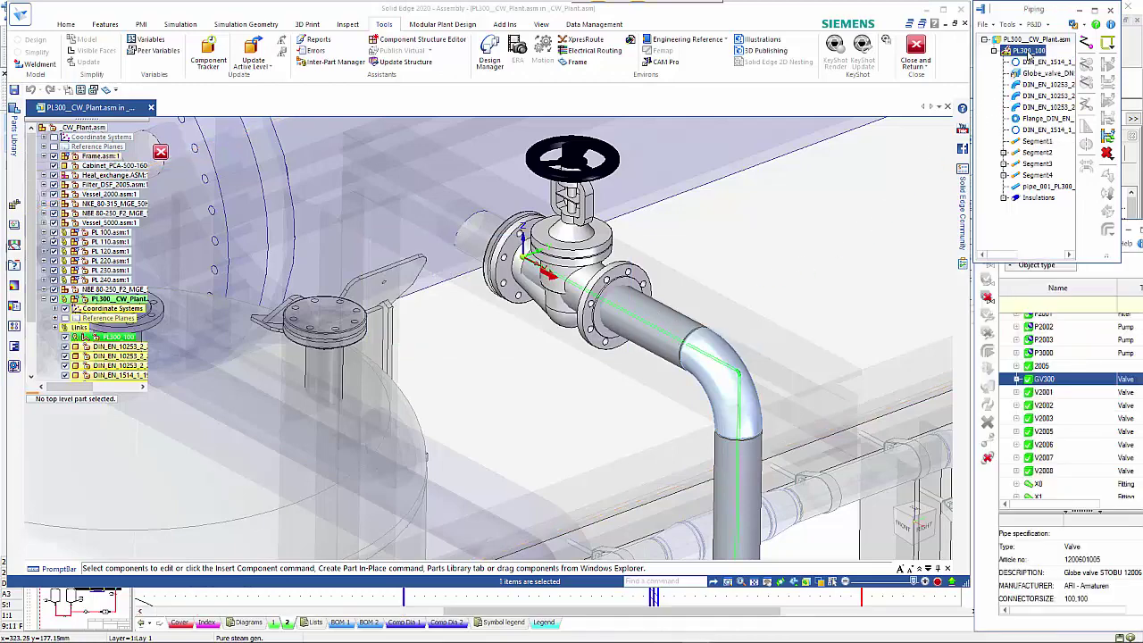
pyautogui.rightClick(1029, 54)
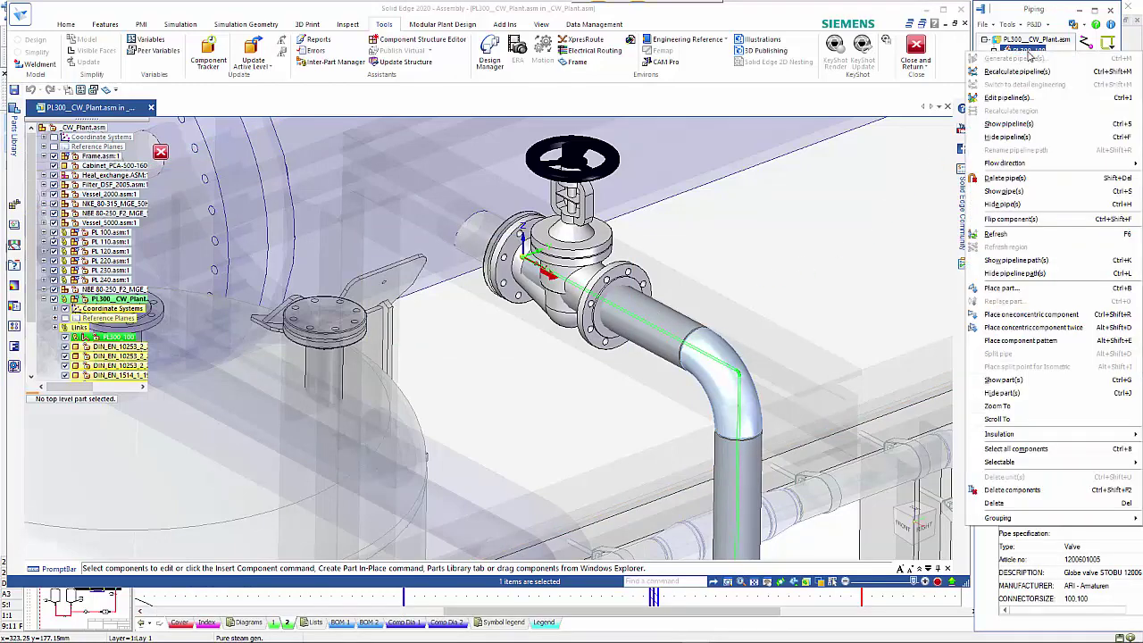
pyautogui.click(1032, 75)
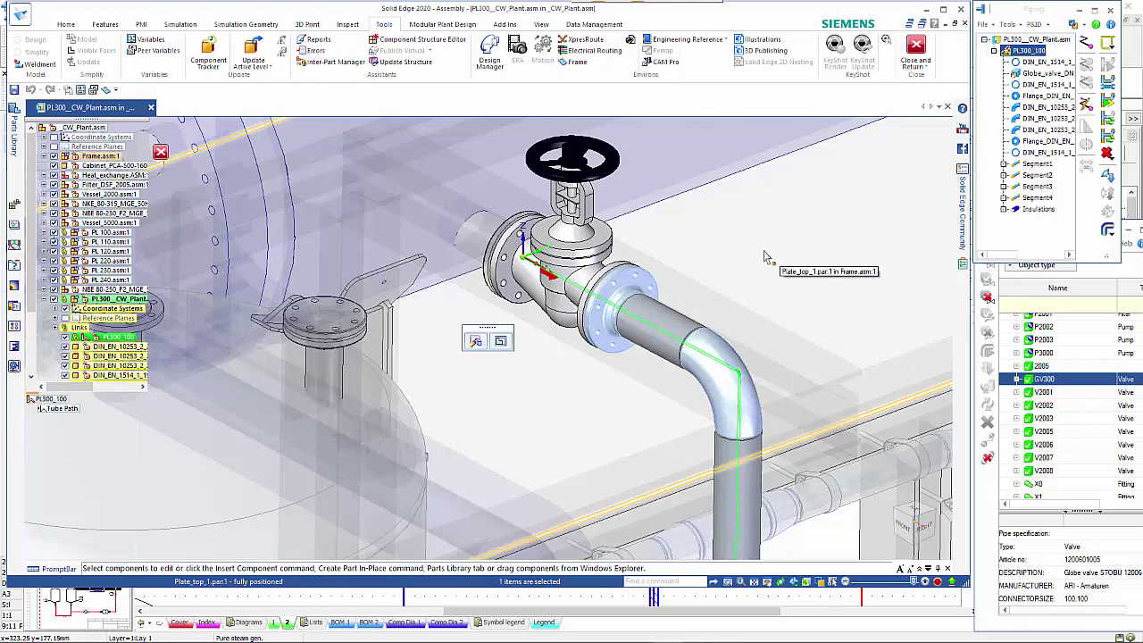
# Hide all plant components except the PL300 pipeline subassembly.
pyautogui.scroll(-5, 764, 277)
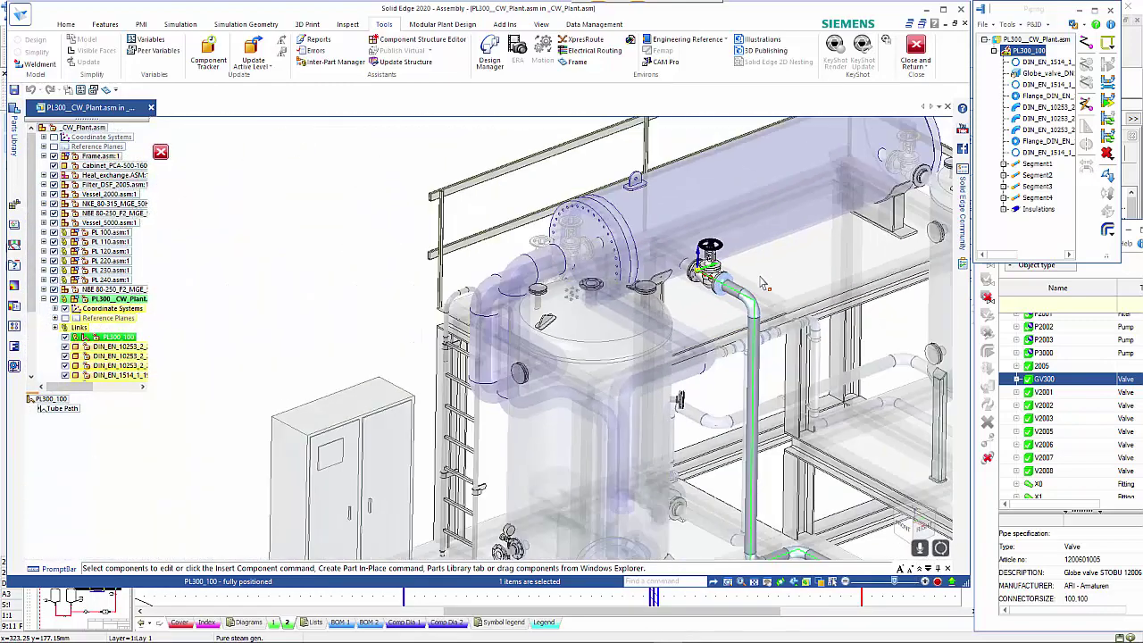
pyautogui.scroll(-4, 764, 284)
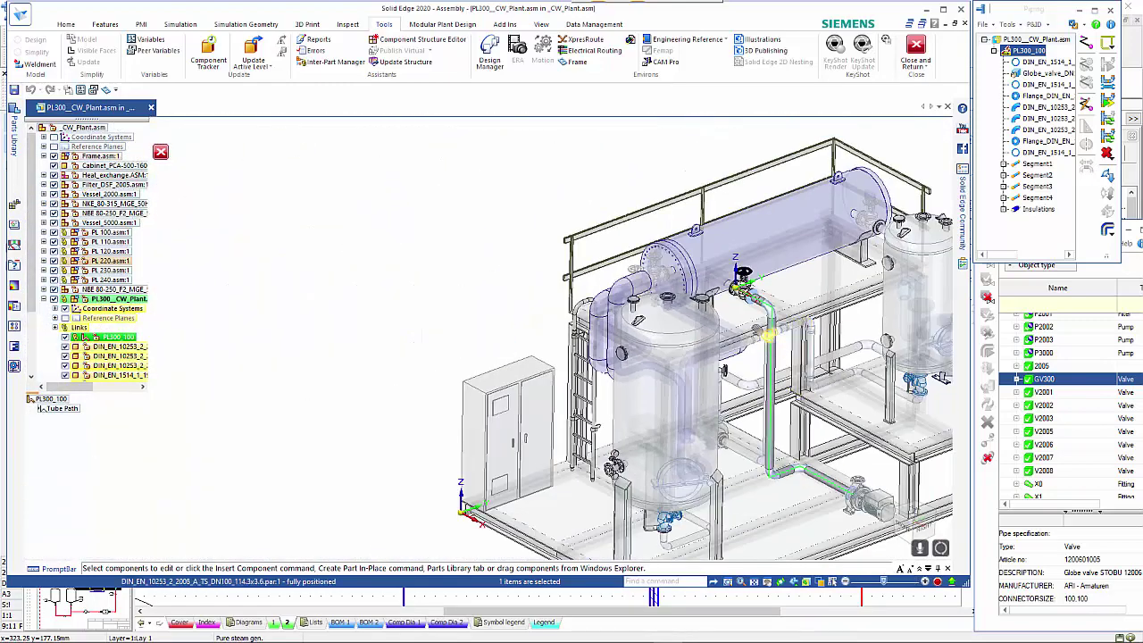
pyautogui.keyDown('shift'); pyautogui.moveTo(782, 356); pyautogui.dragTo(576, 307, button='middle'); pyautogui.keyUp('shift')
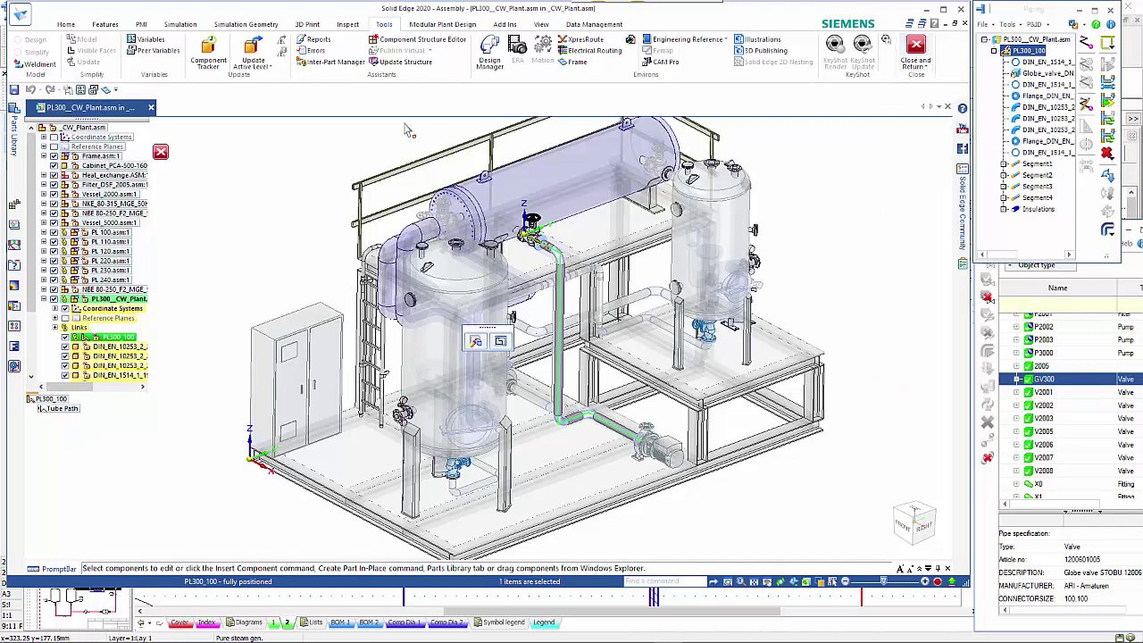
pyautogui.click(446, 25)
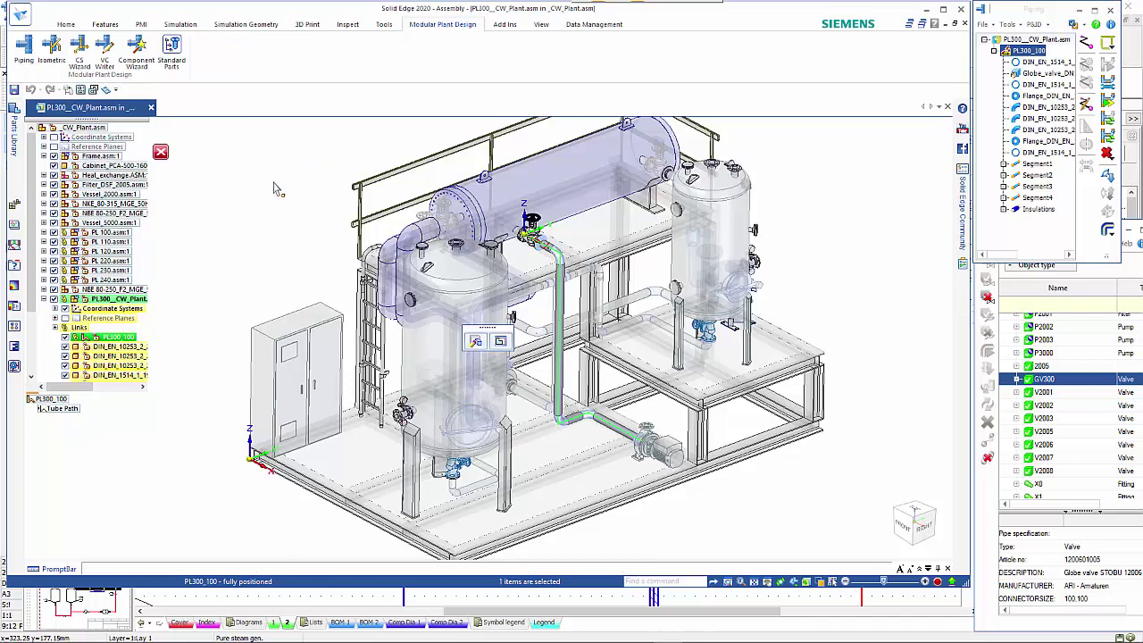
pyautogui.hotkey('ctrl', 'shift', 'h')
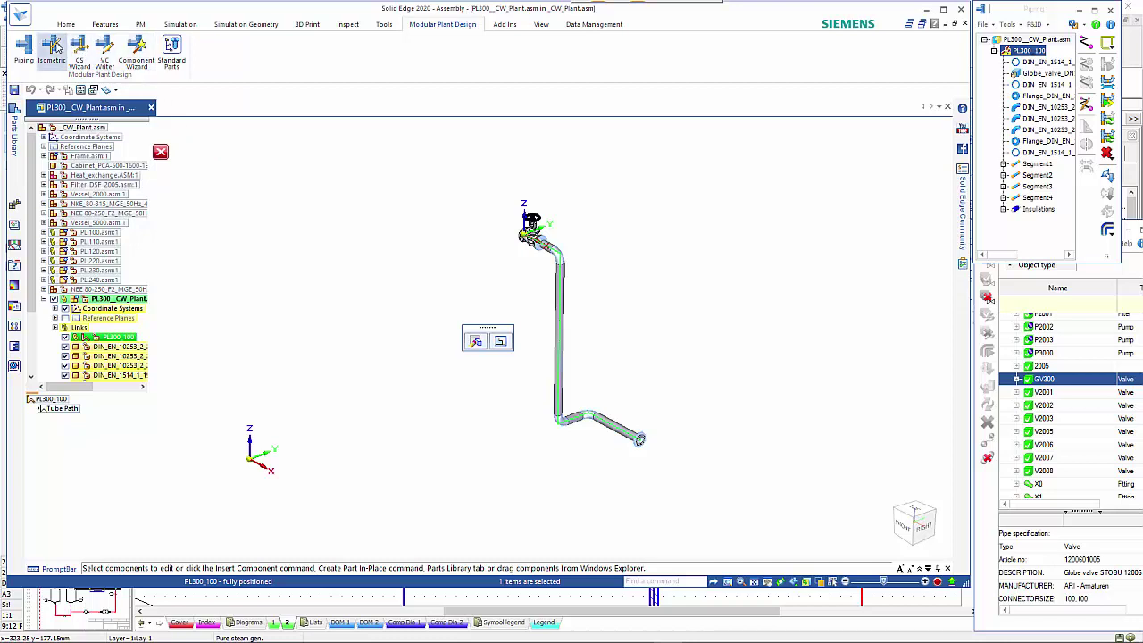
# Start an isometric with the PL300__CW_Plant.asm CAD assembly as data source and review the validation data of pipeline PL300_100.
pyautogui.click(55, 49)
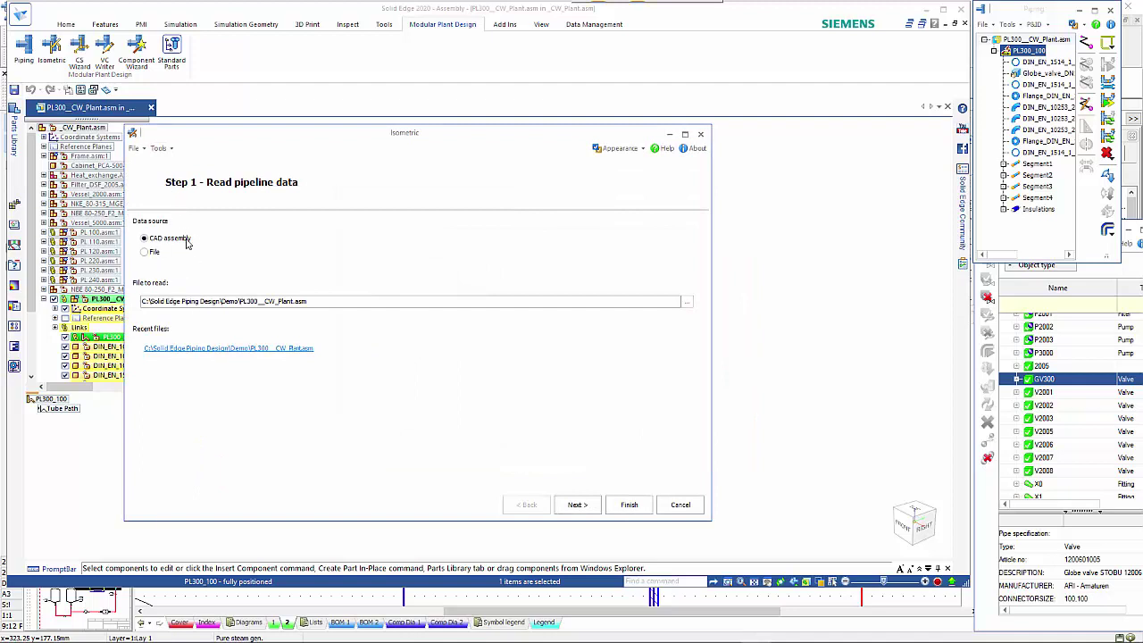
pyautogui.click(577, 504)
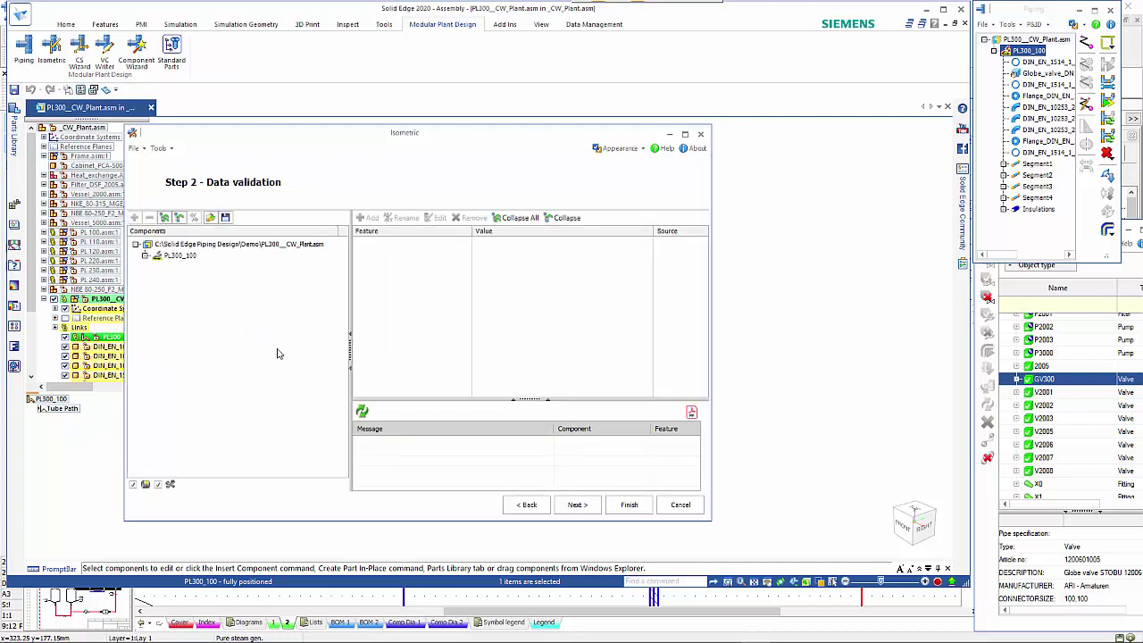
pyautogui.click(178, 257)
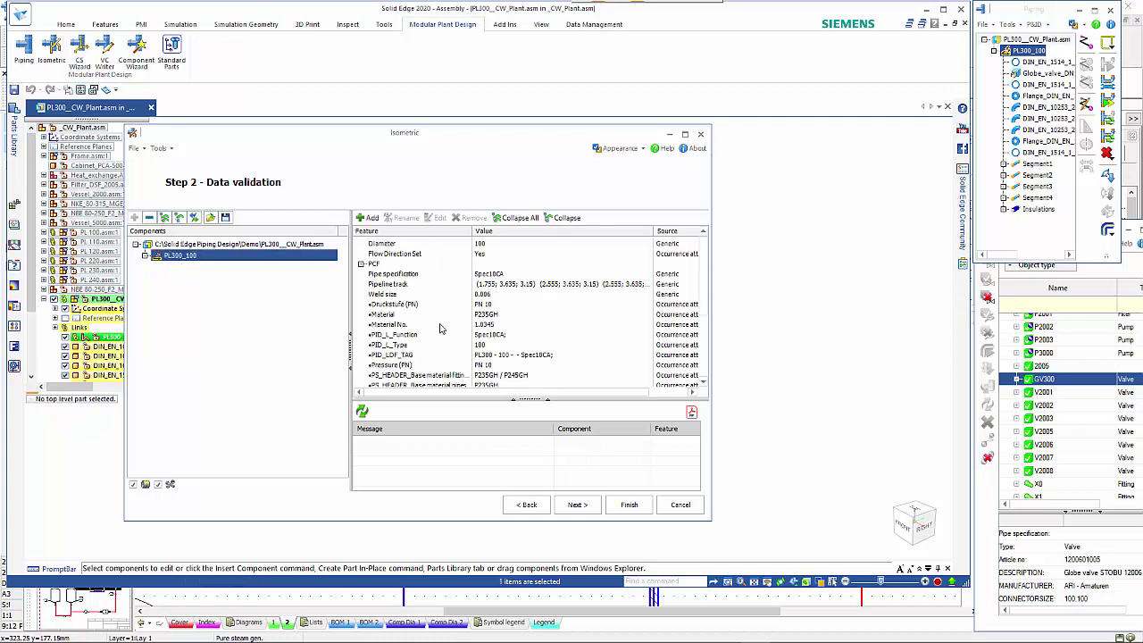
# Try to generate the isometric for project SolidEdge with conversion to CAD enabled.
pyautogui.click(584, 506)
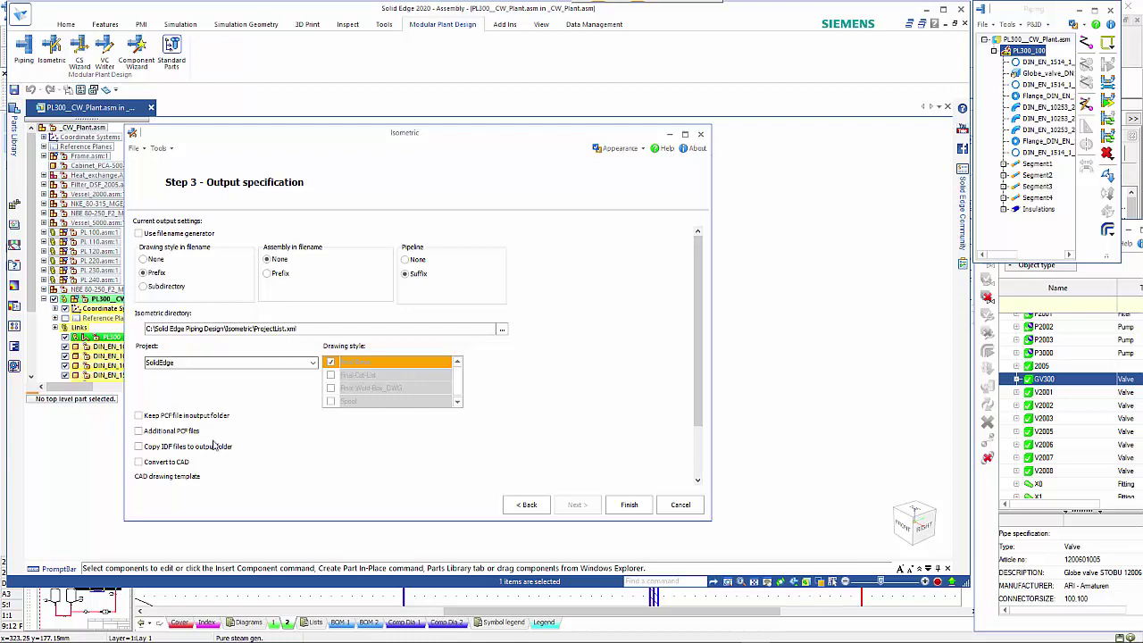
pyautogui.click(140, 462)
pyautogui.click(630, 505)
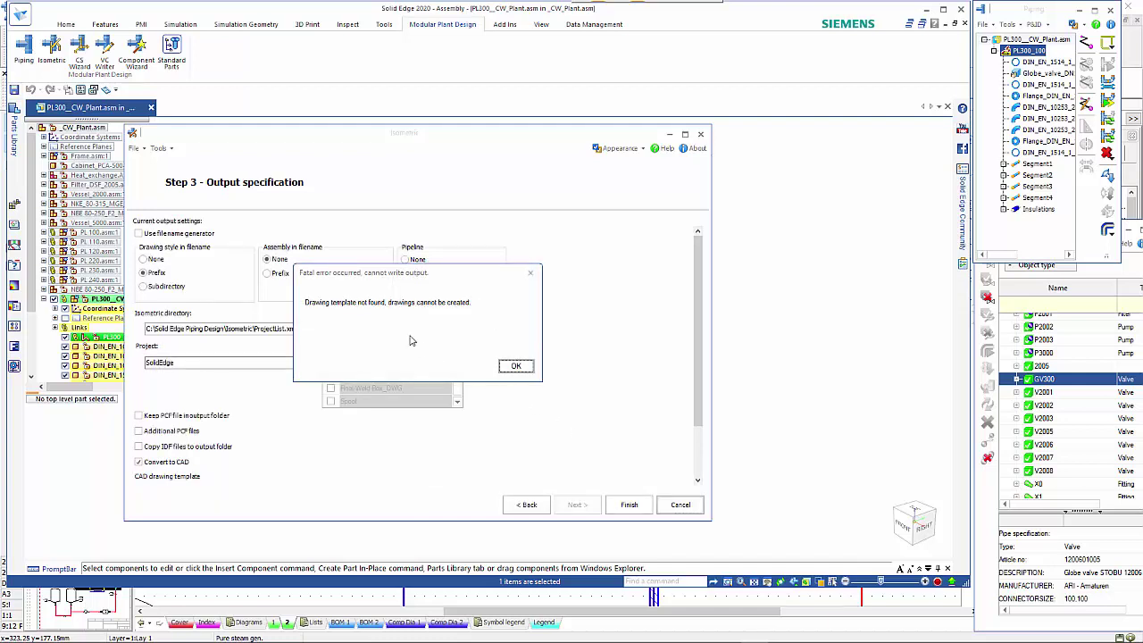
# Turn off conversion to CAD and set DraftTemplateISO.dft from the Backup folder as the CAD drawing template.
pyautogui.click(512, 366)
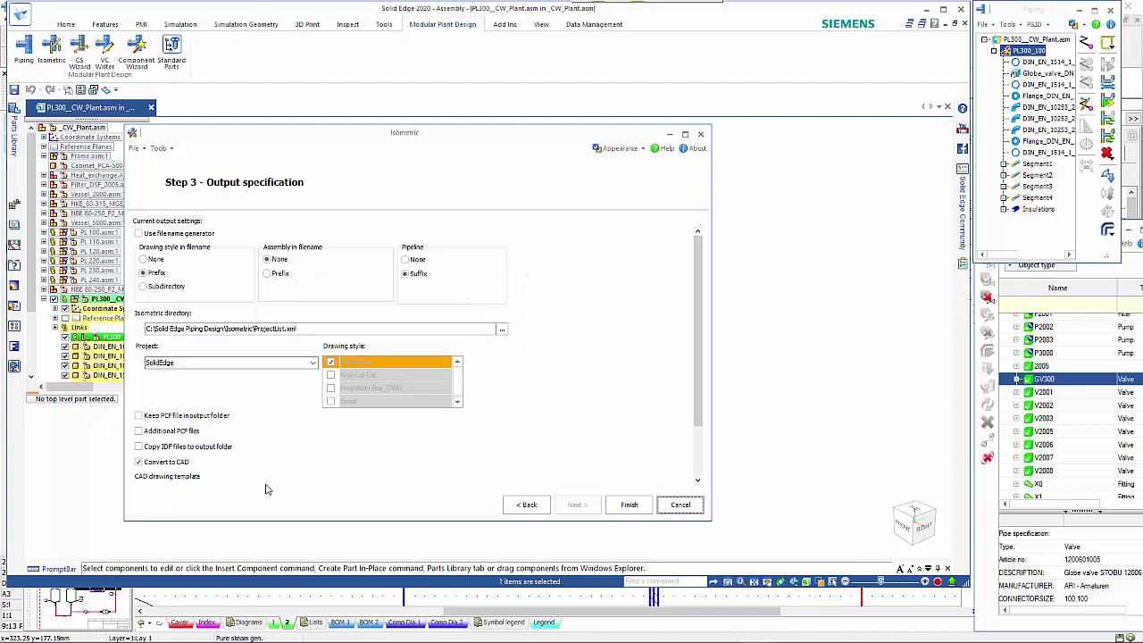
pyautogui.click(164, 463)
pyautogui.moveTo(703, 402); pyautogui.dragTo(704, 451)
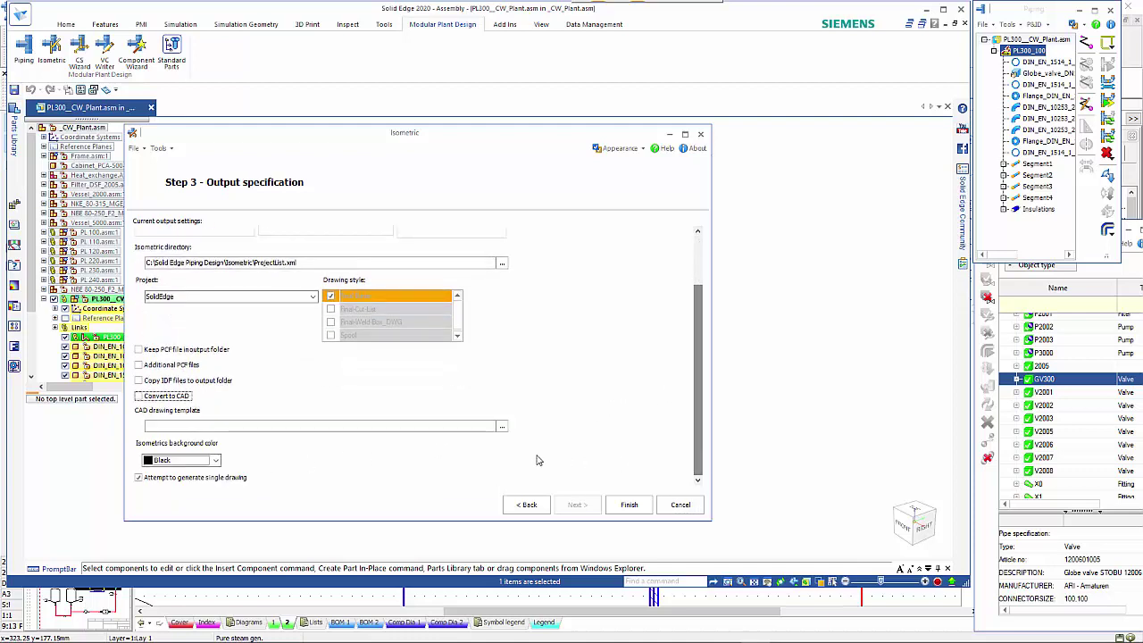
pyautogui.click(501, 430)
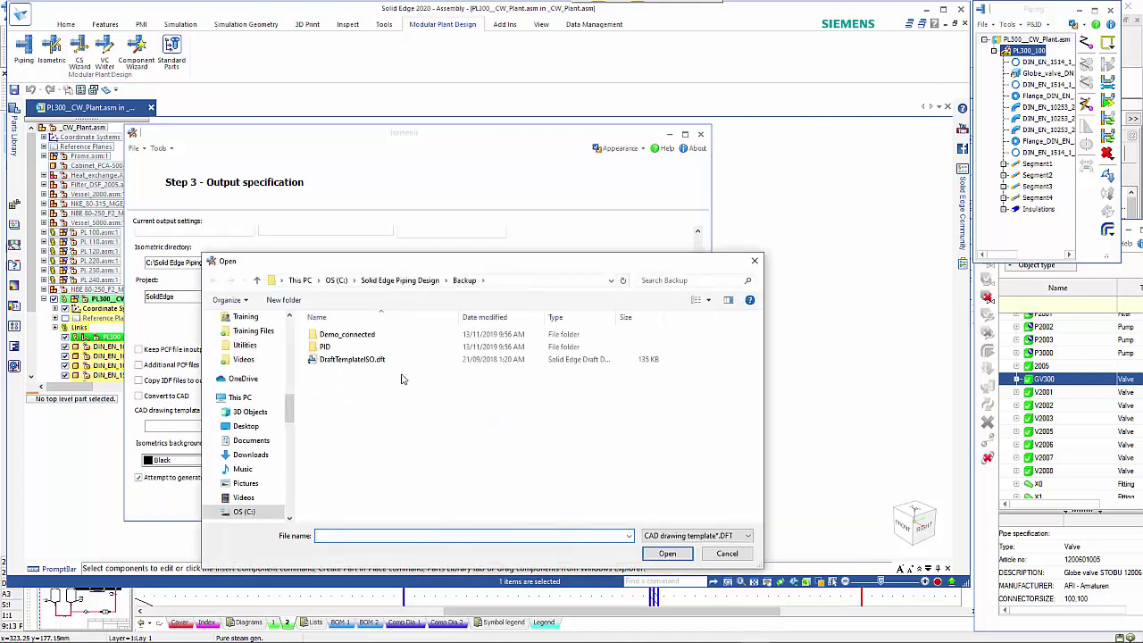
pyautogui.click(376, 360)
pyautogui.click(667, 553)
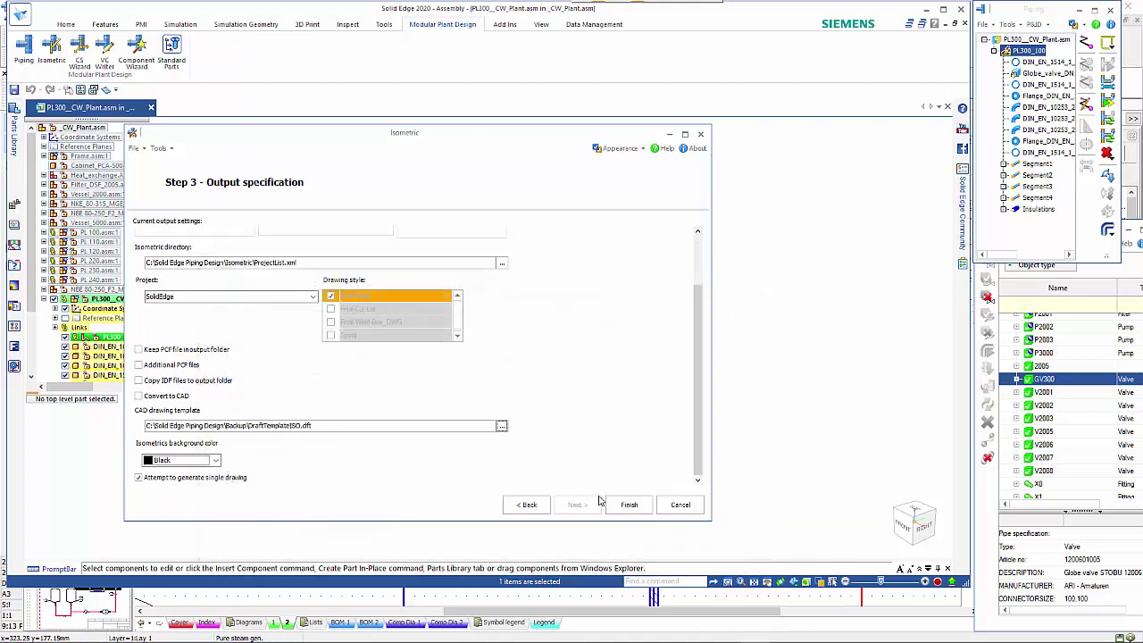
# Generate the isometric and open Final-Basic_PL300_100.DXF from the destination folder with the iso metric draft.dft template.
pyautogui.click(629, 505)
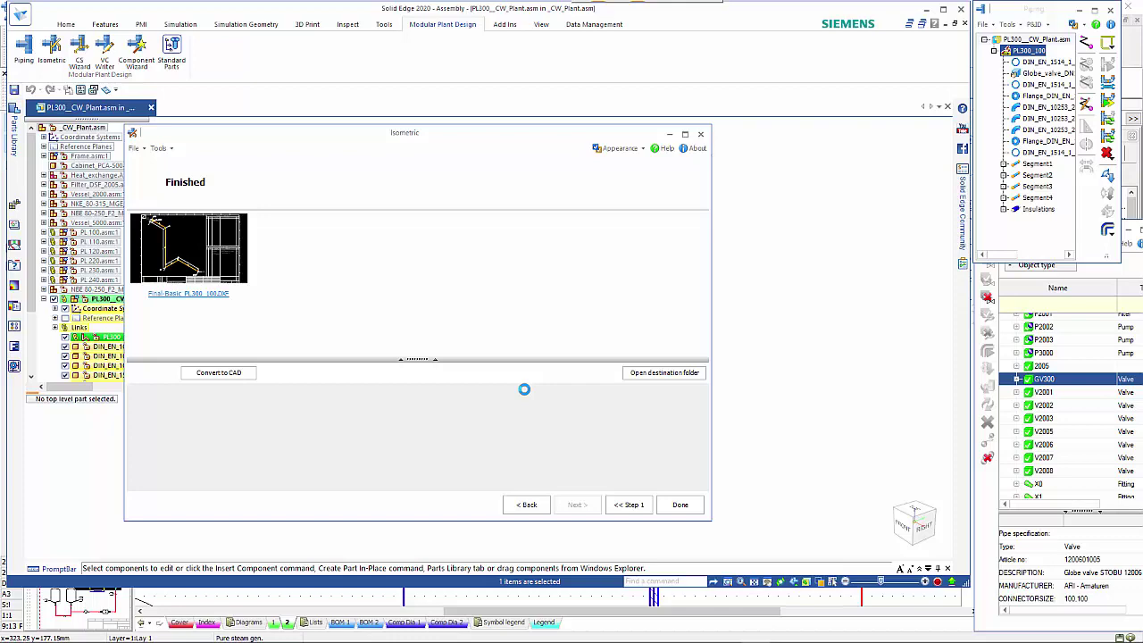
pyautogui.click(649, 375)
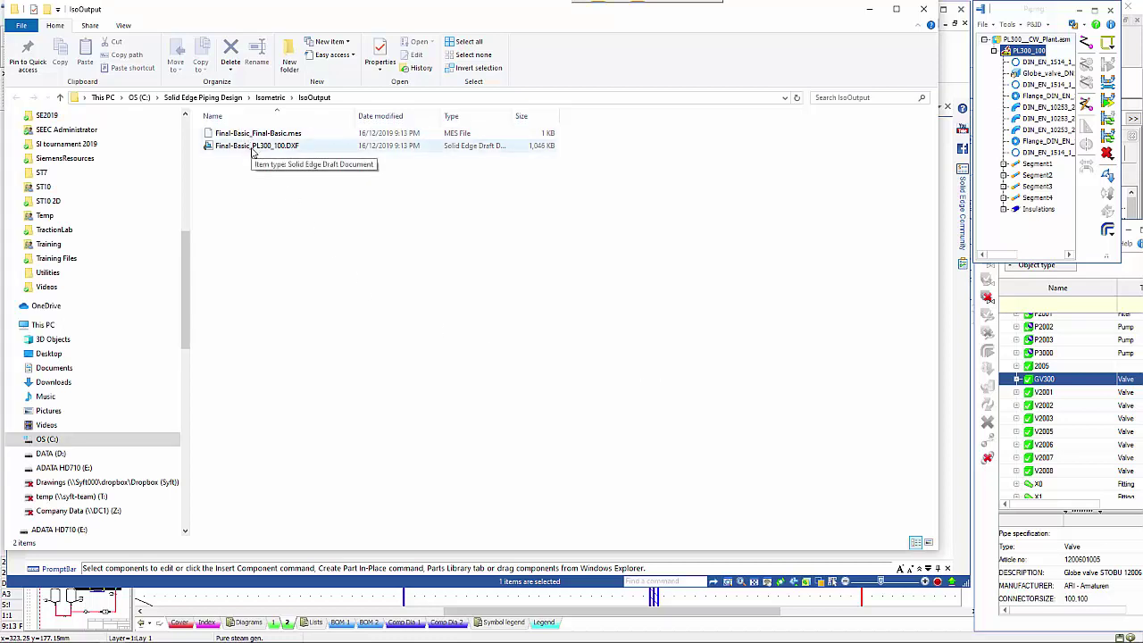
pyautogui.click(254, 149)
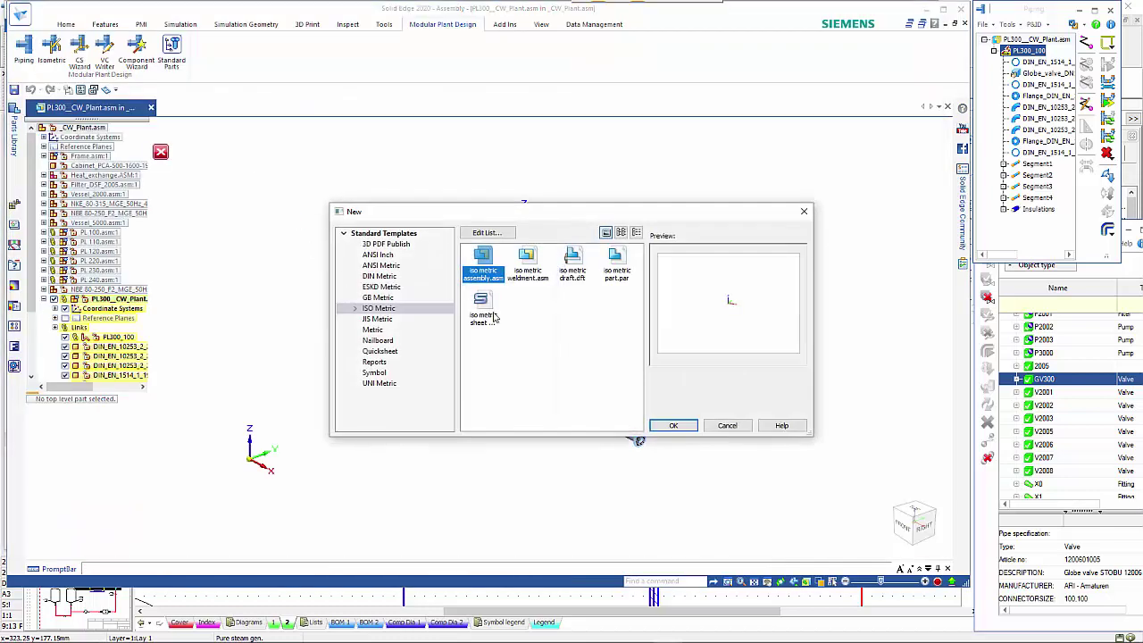
pyautogui.doubleClick(572, 260)
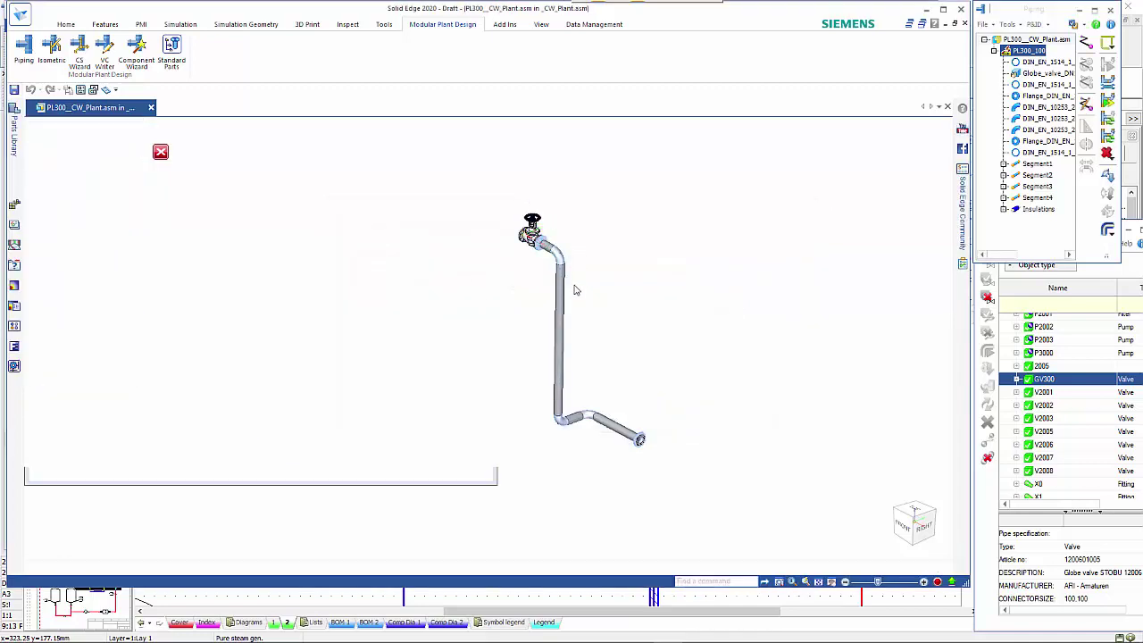